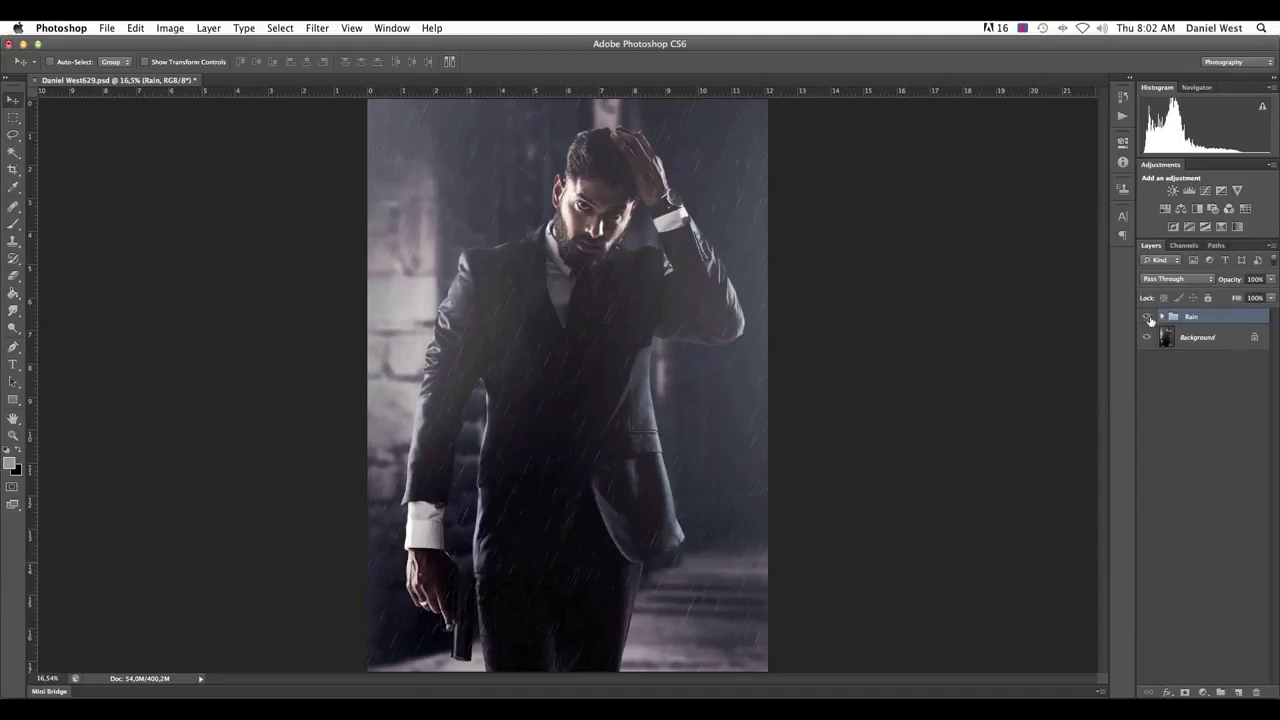
Hide the Rain group and add a new Normal, 100% layer named Rain with no label colour
left_click(1148, 317)
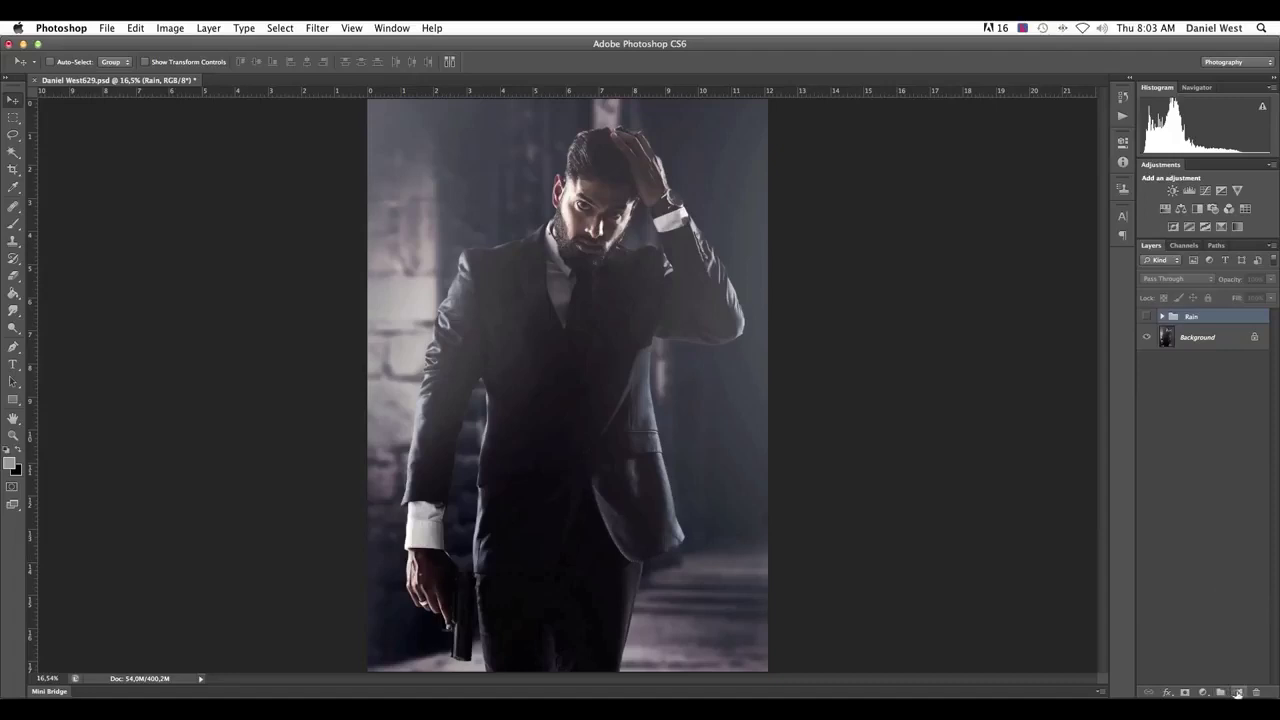
left_click(1237, 692, "alt")
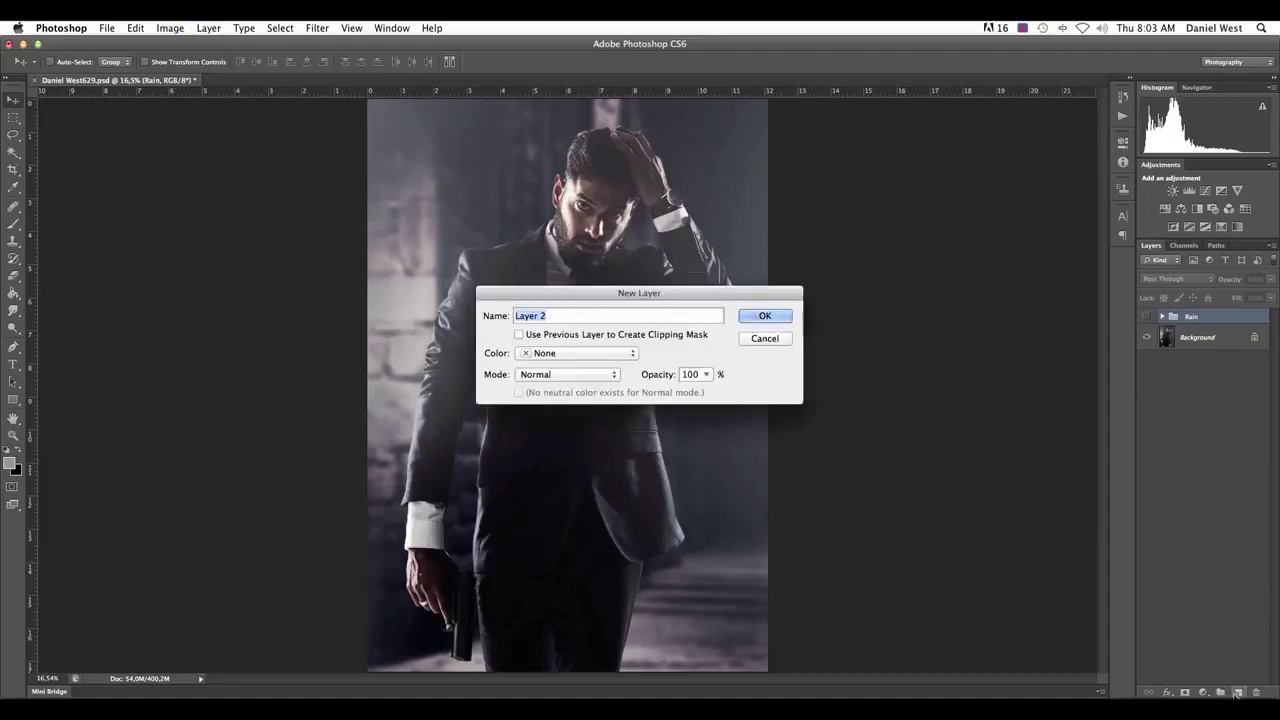
type("Ra")
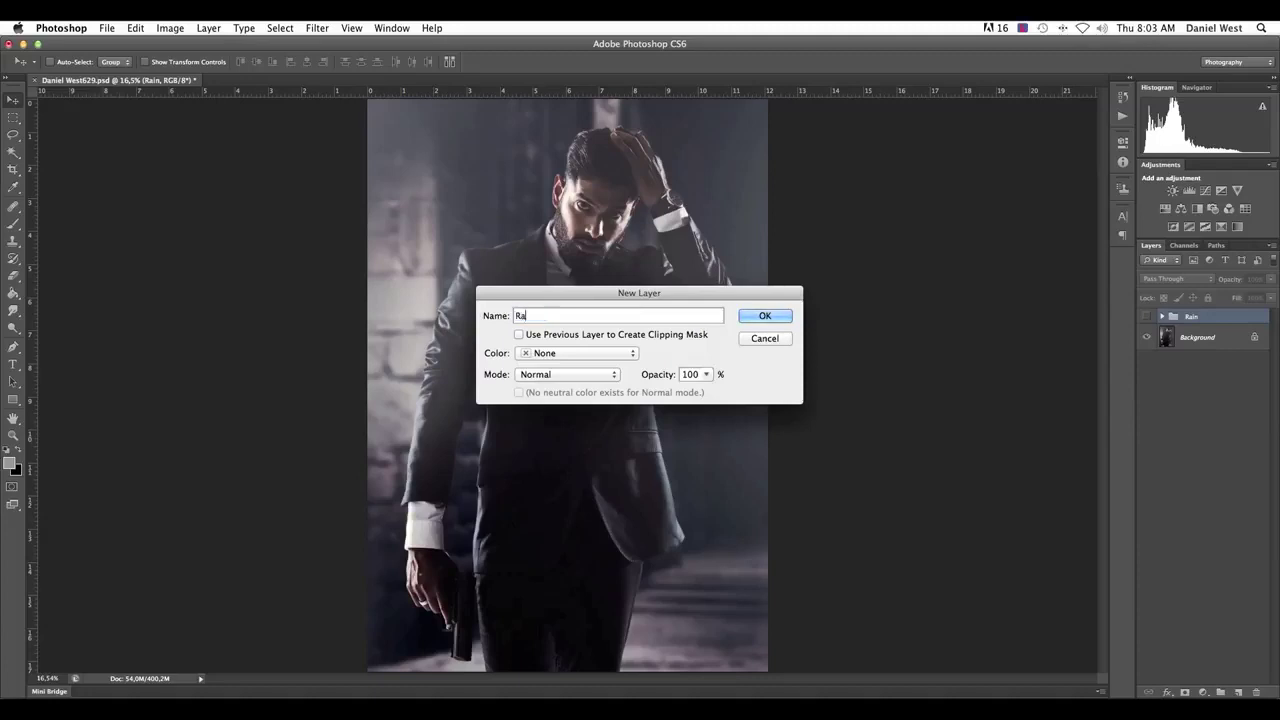
type("in")
left_click(570, 356)
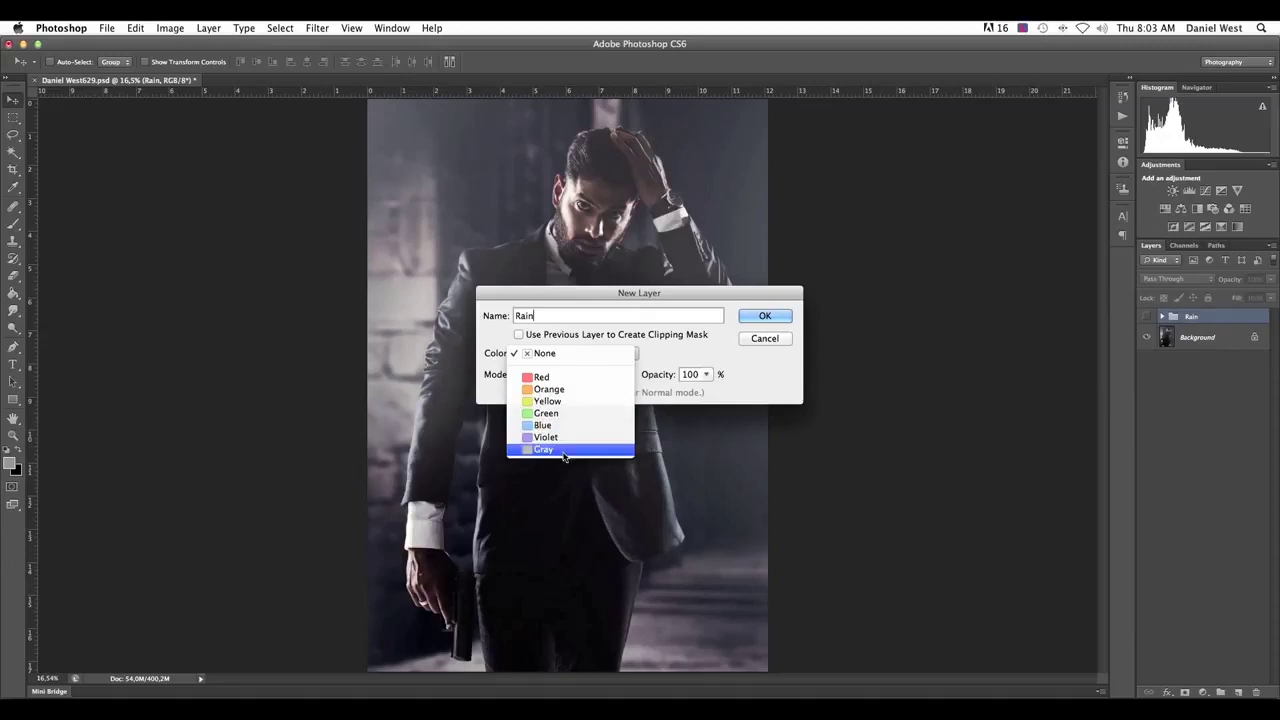
left_click(554, 358)
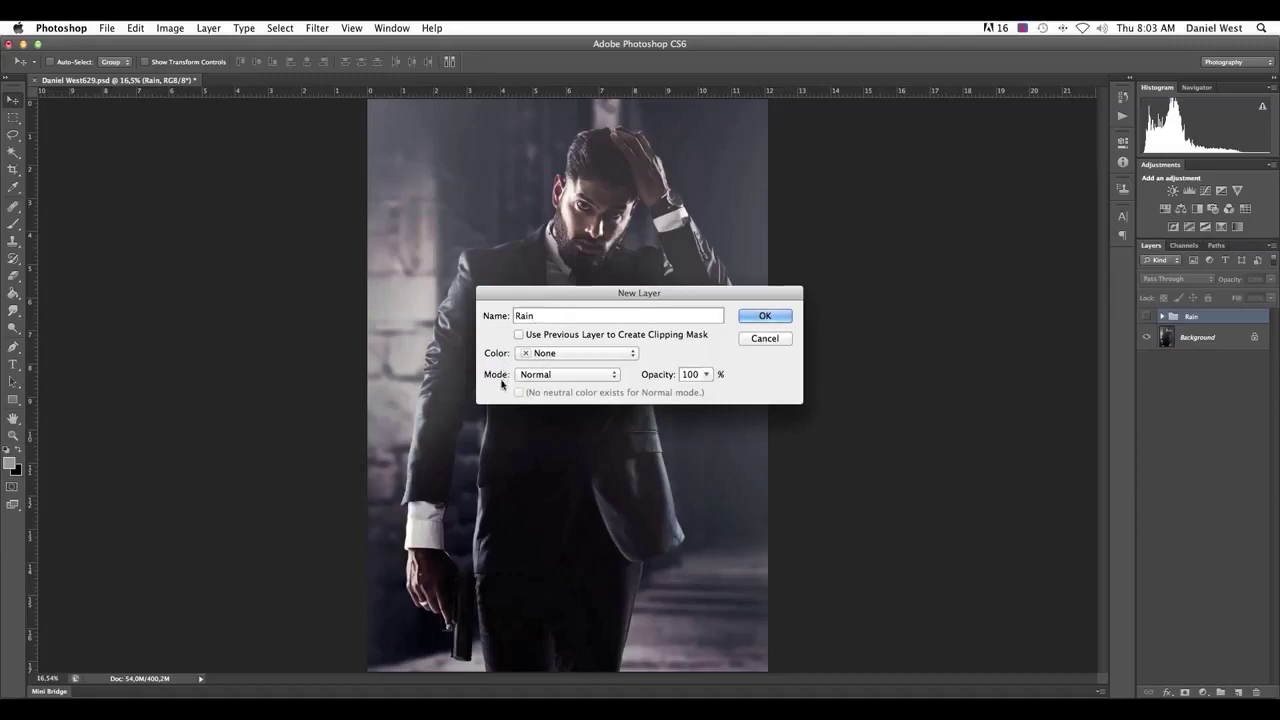
left_click(543, 376)
left_click(767, 316)
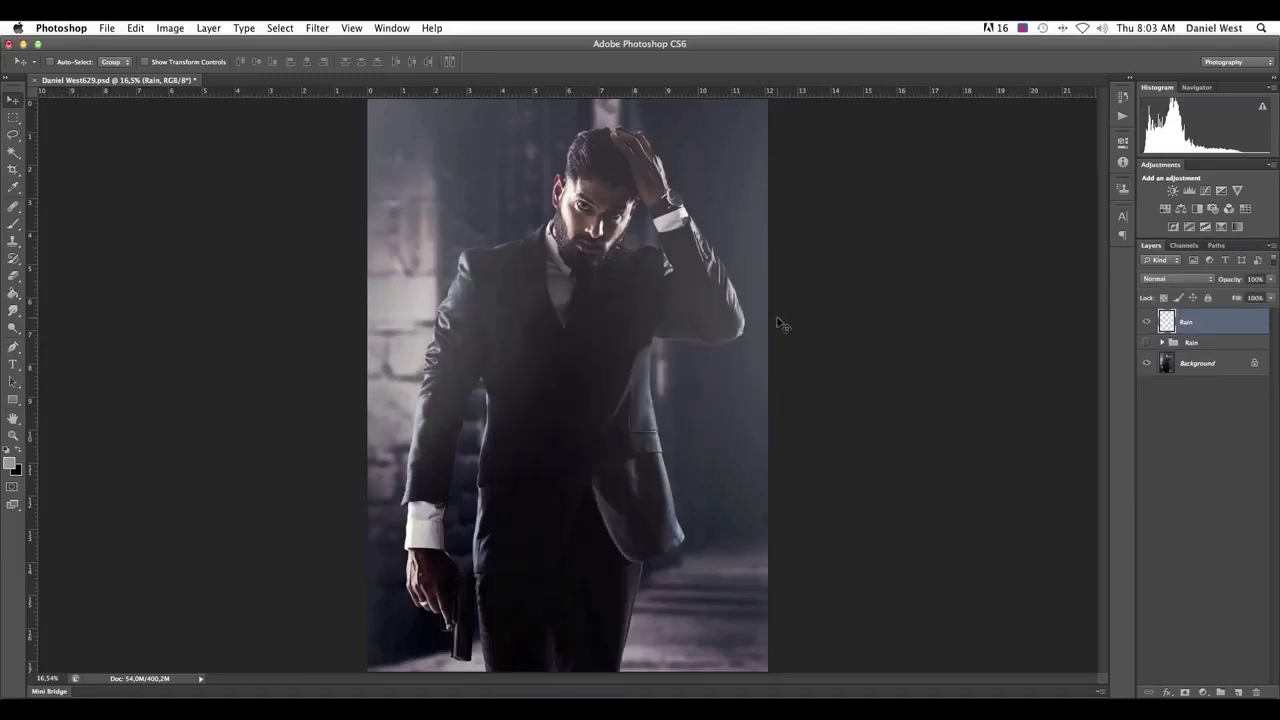
Set the foreground colour to mid grey #929496 (K 50)
left_click(10, 462)
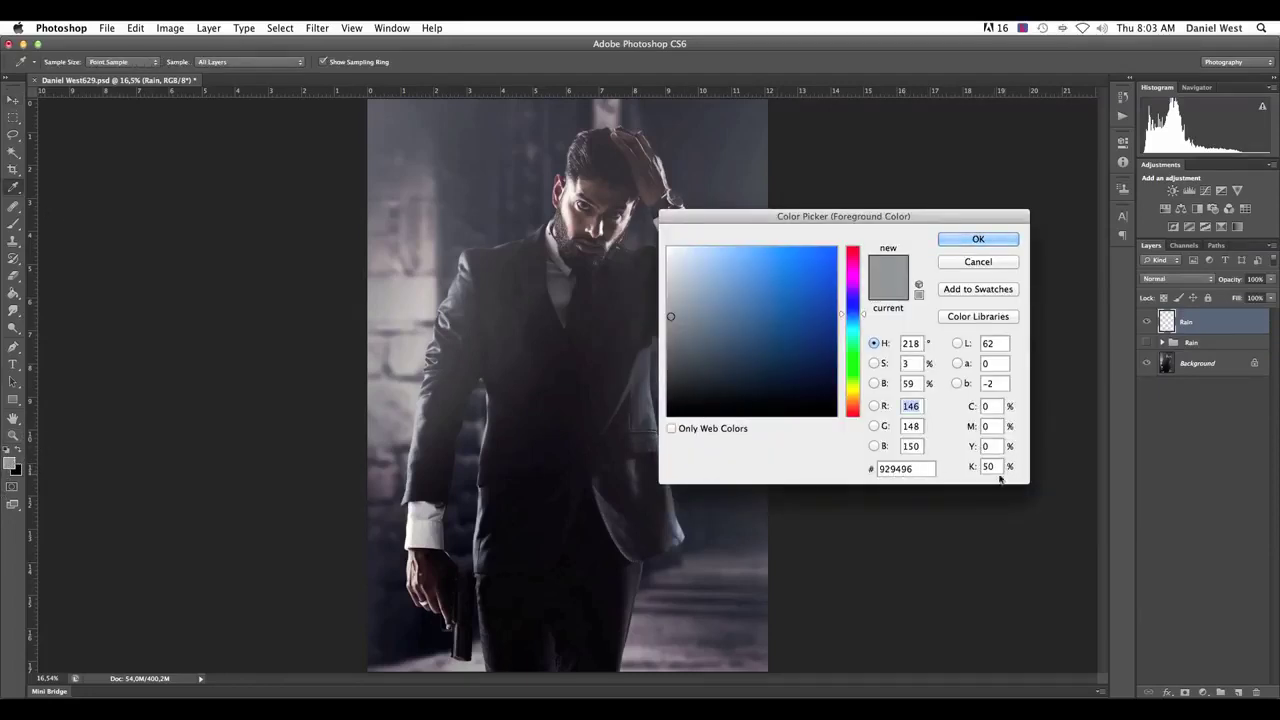
left_click(994, 405)
left_click(989, 446)
left_click(997, 468)
left_click(920, 470)
left_click(916, 469)
left_click(978, 242)
Flood-fill the Rain layer with the grey using the Paint Bucket
key("v")
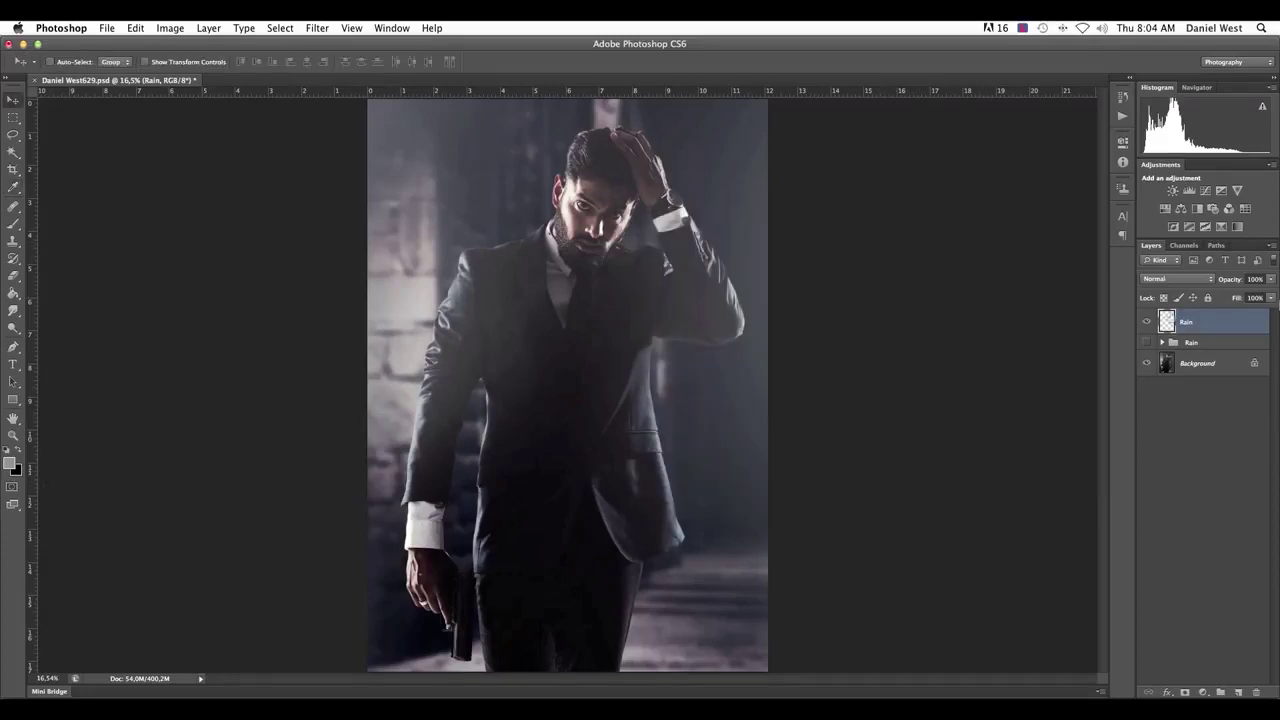
left_click(12, 293)
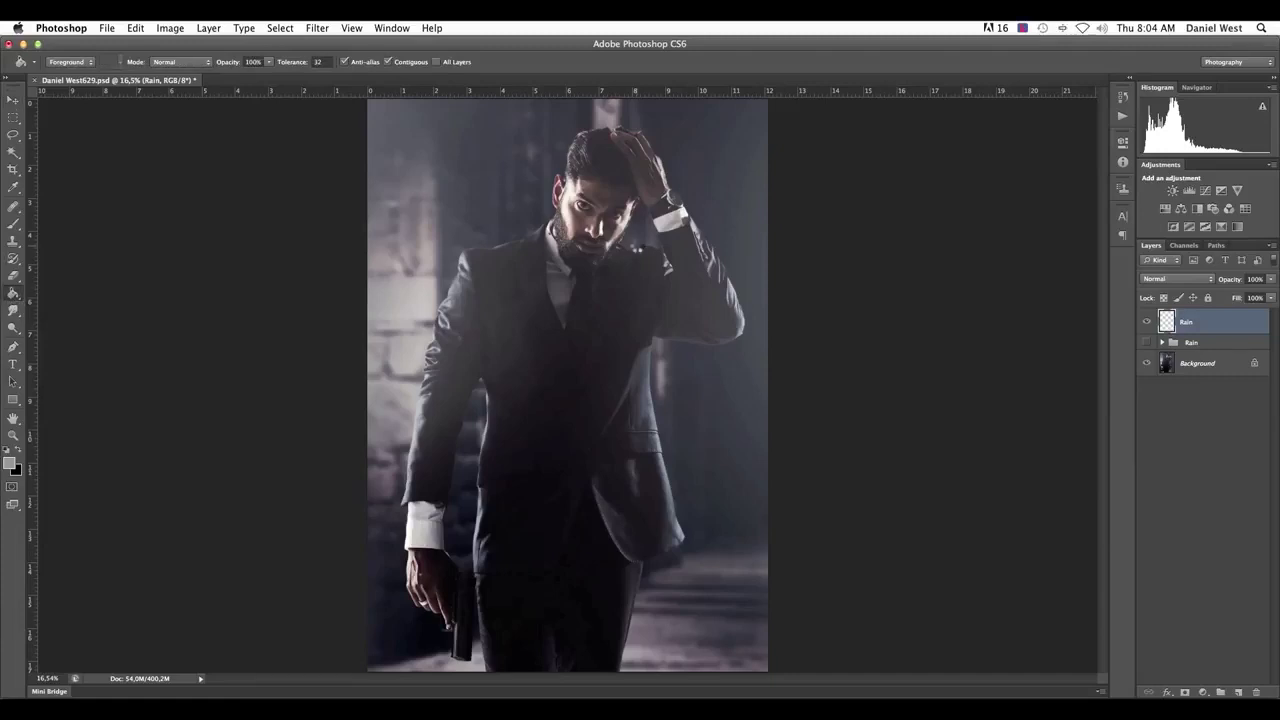
left_click(641, 253)
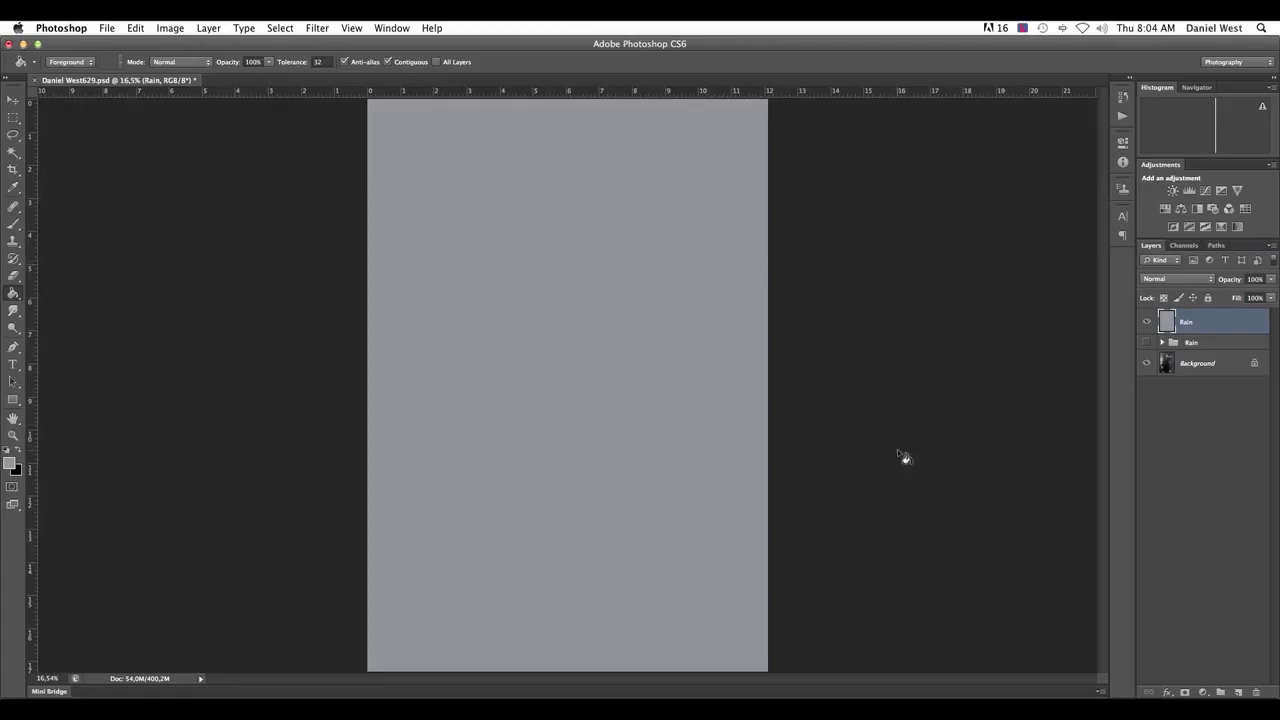
Try Add Noise amounts from near 0 to about 108% with Uniform and Gaussian distributions
left_click(312, 28)
mouse_move(327, 209)
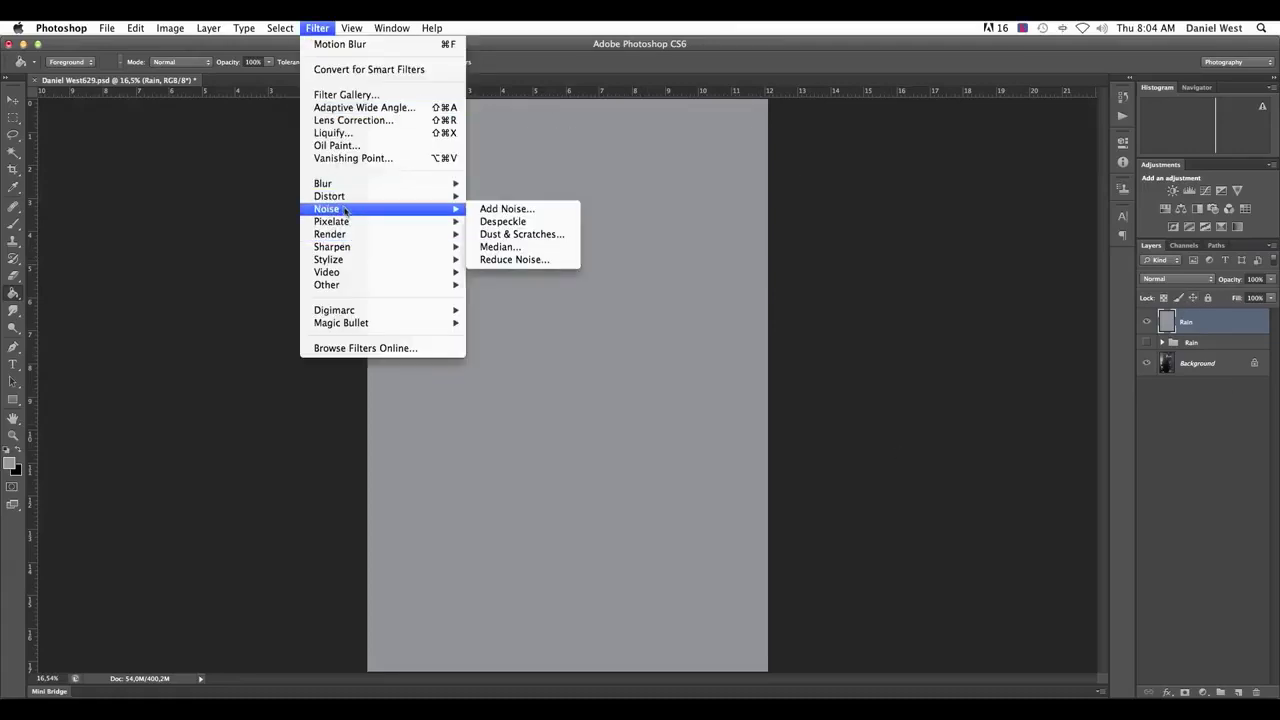
left_click(517, 208)
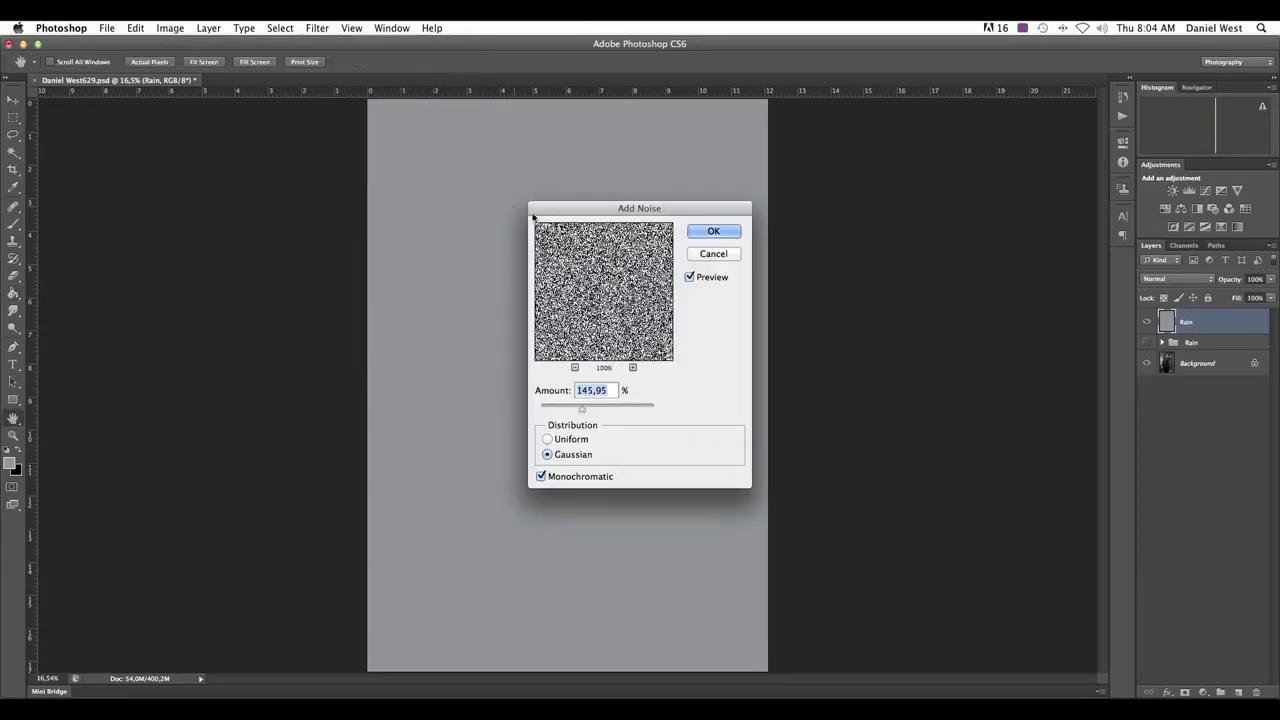
left_click_drag(582, 408, 540, 408)
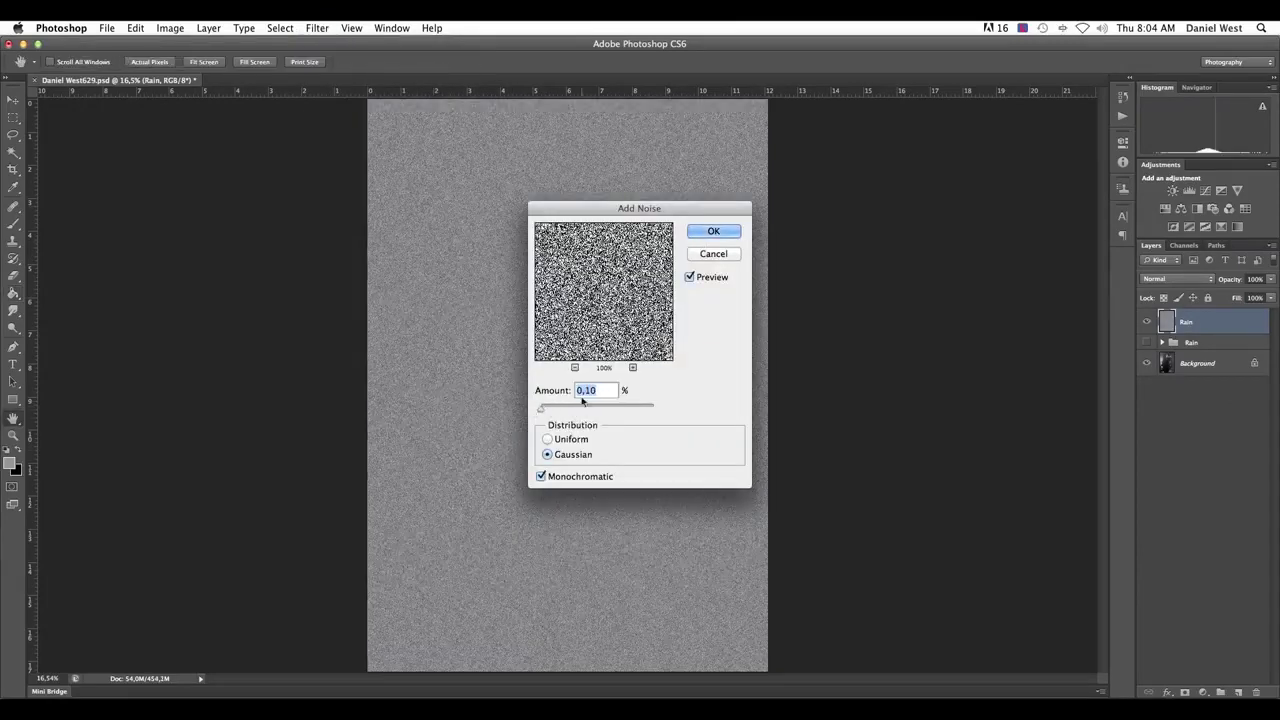
mouse_move(543, 408)
left_mouse_down()
mouse_move(558, 408)
mouse_move(538, 410)
left_mouse_up()
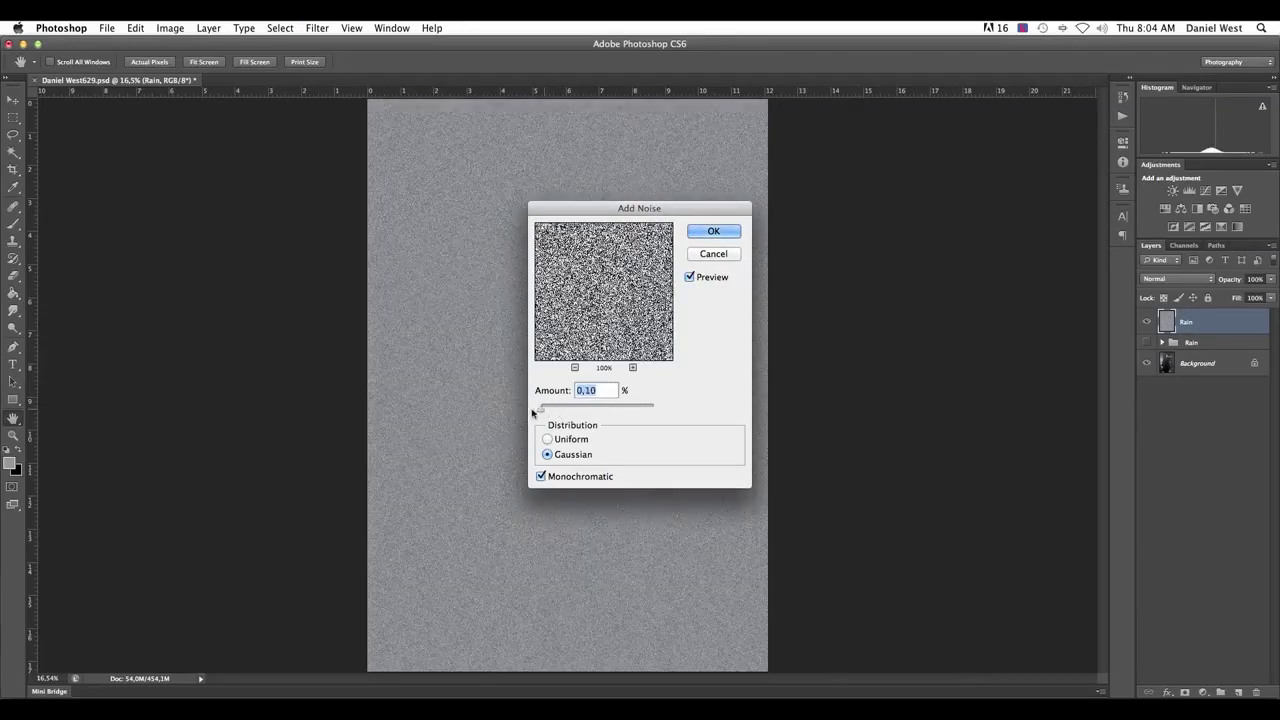
left_click(552, 440)
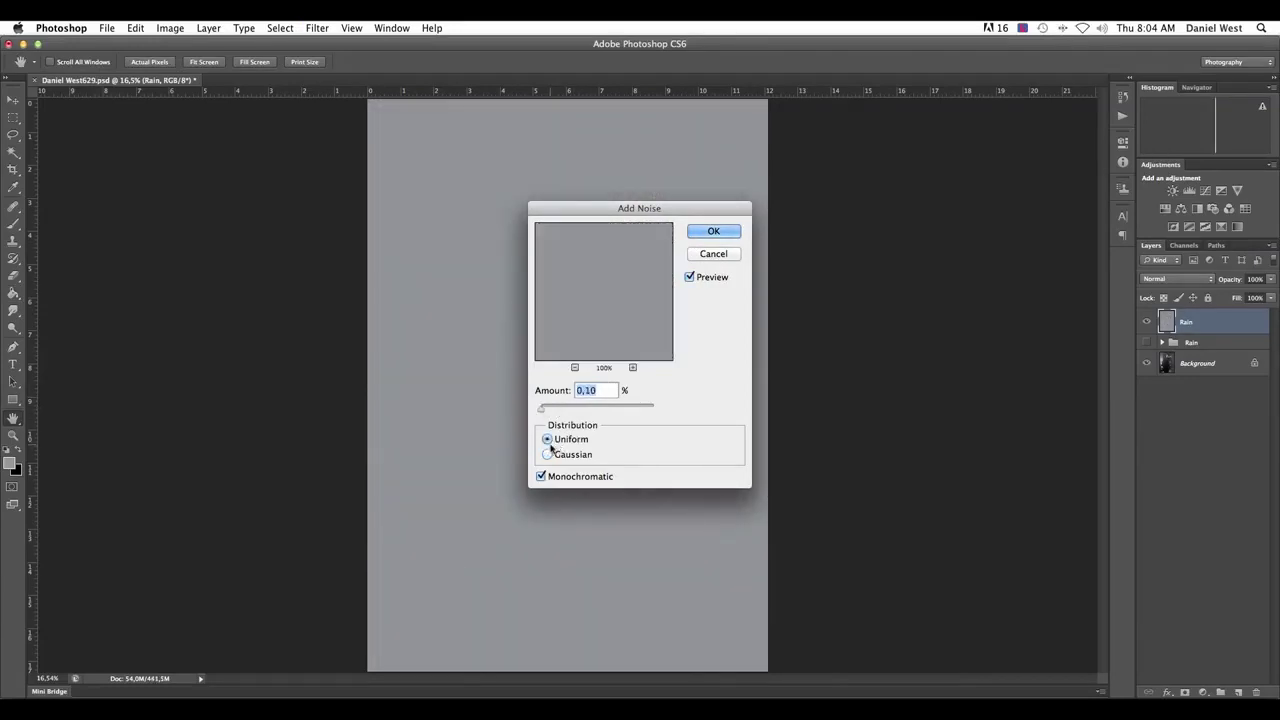
left_click(548, 454)
left_click(548, 439)
left_click_drag(542, 409, 577, 410)
Settle on 178.88% Gaussian, Monochromatic noise and apply it to the Rain layer
left_click(547, 455)
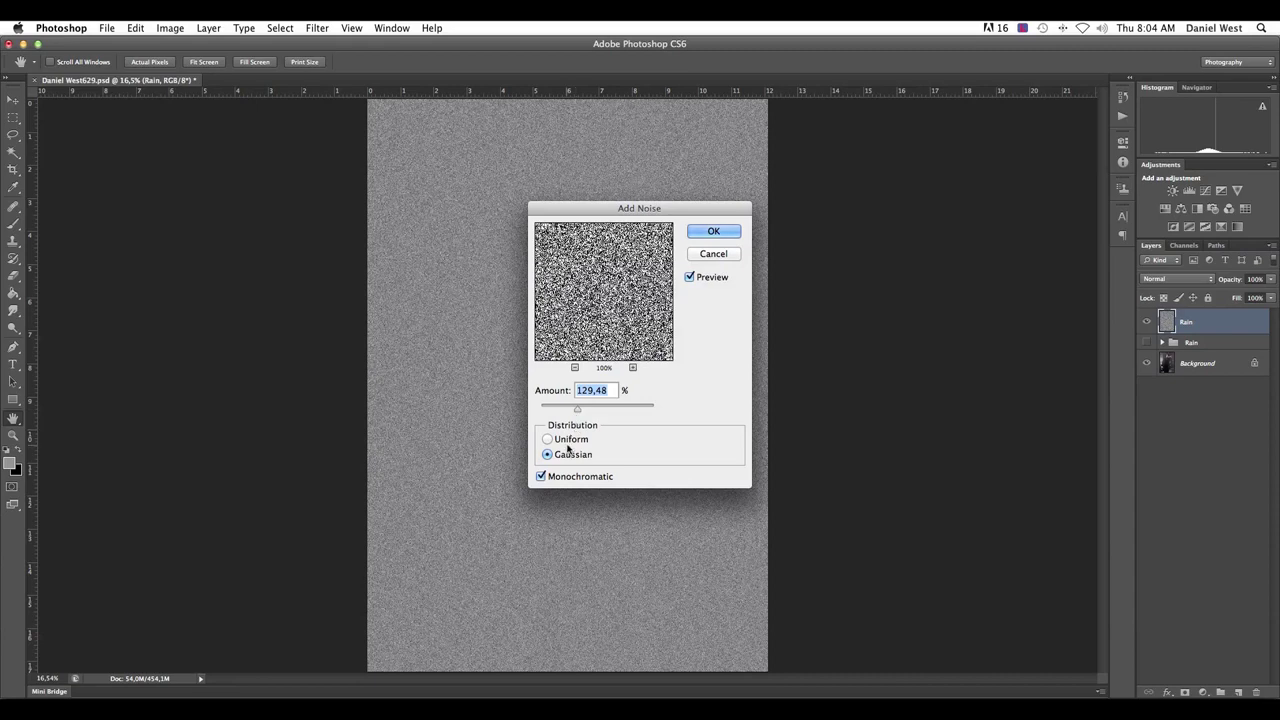
left_click(569, 441)
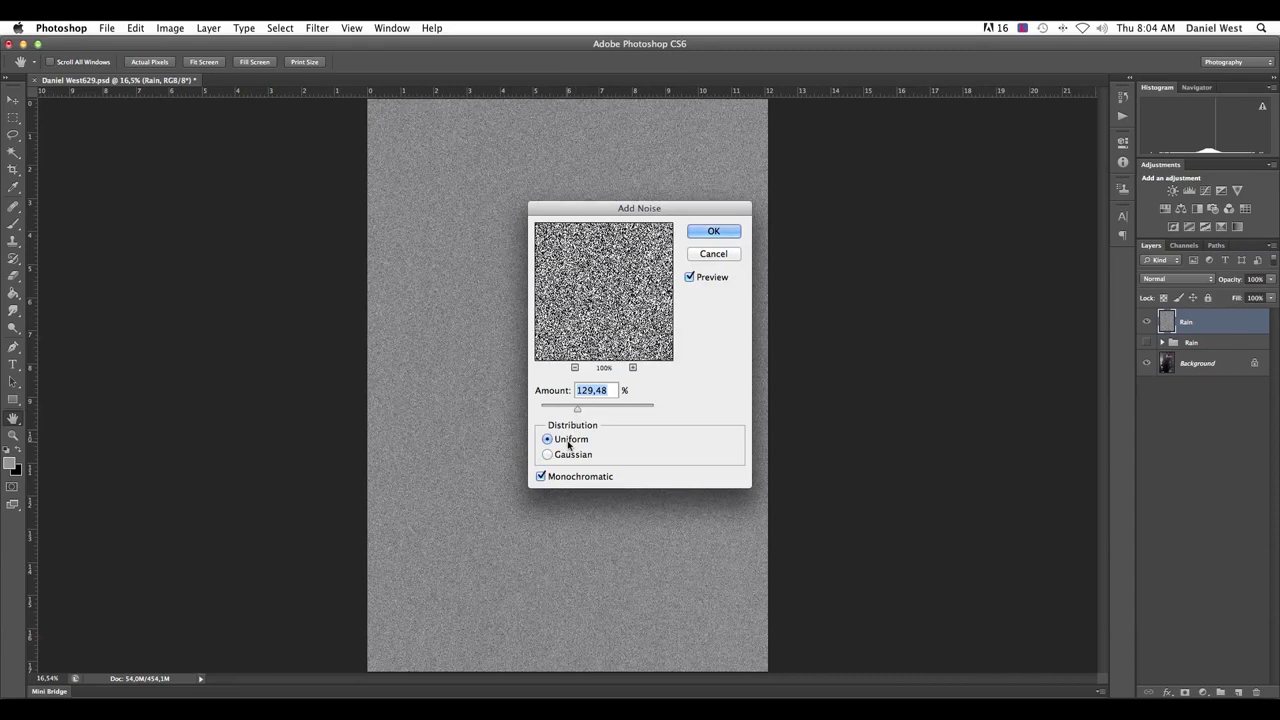
left_click(566, 455)
left_click_drag(579, 409, 590, 413)
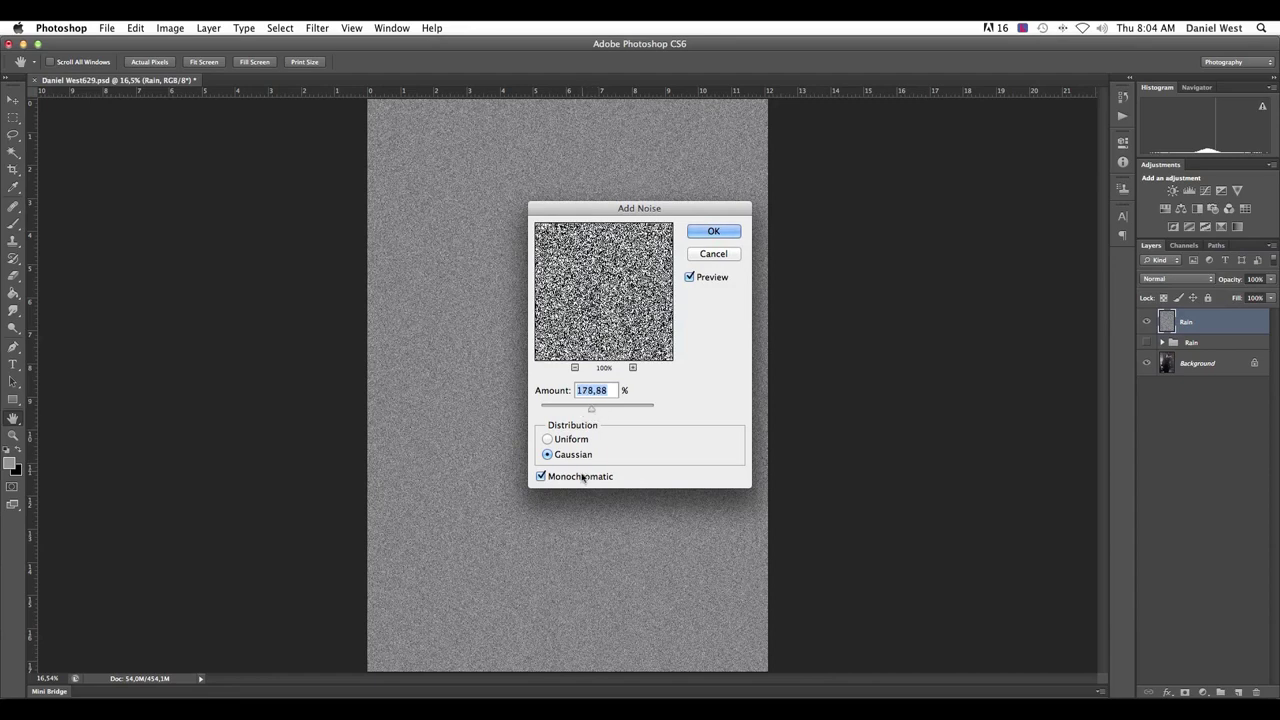
left_click(541, 478)
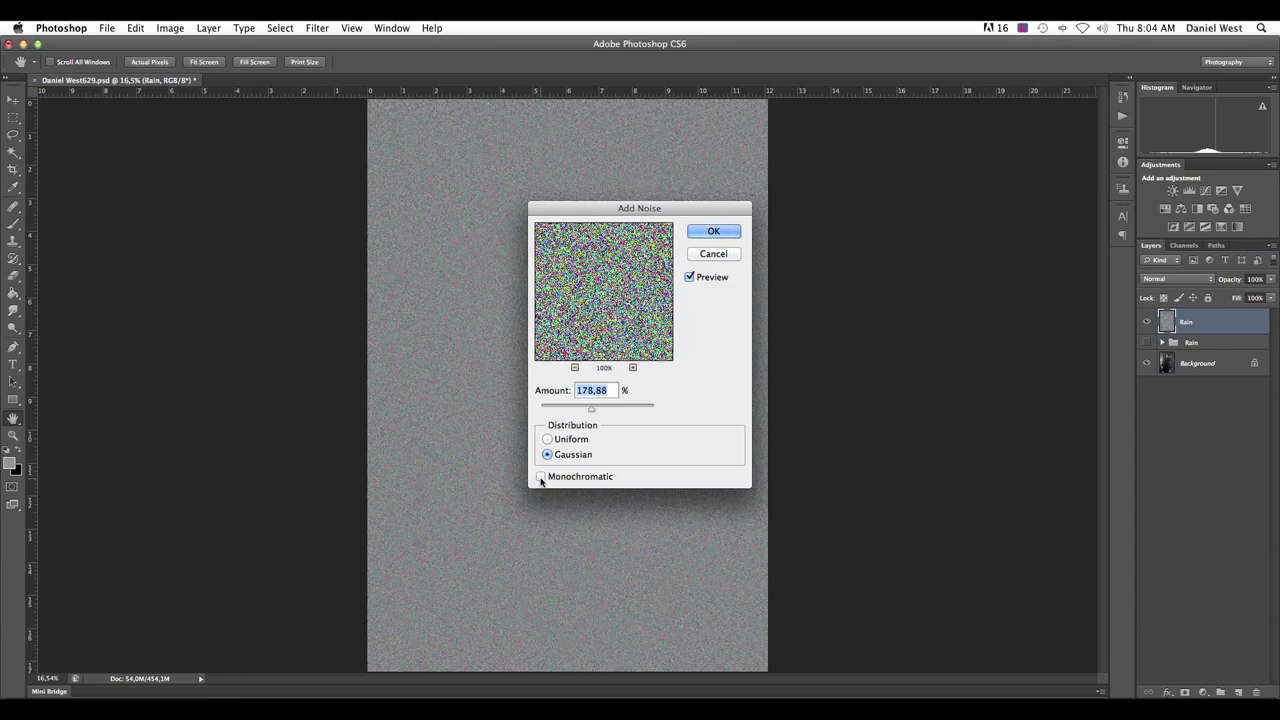
left_click(541, 478)
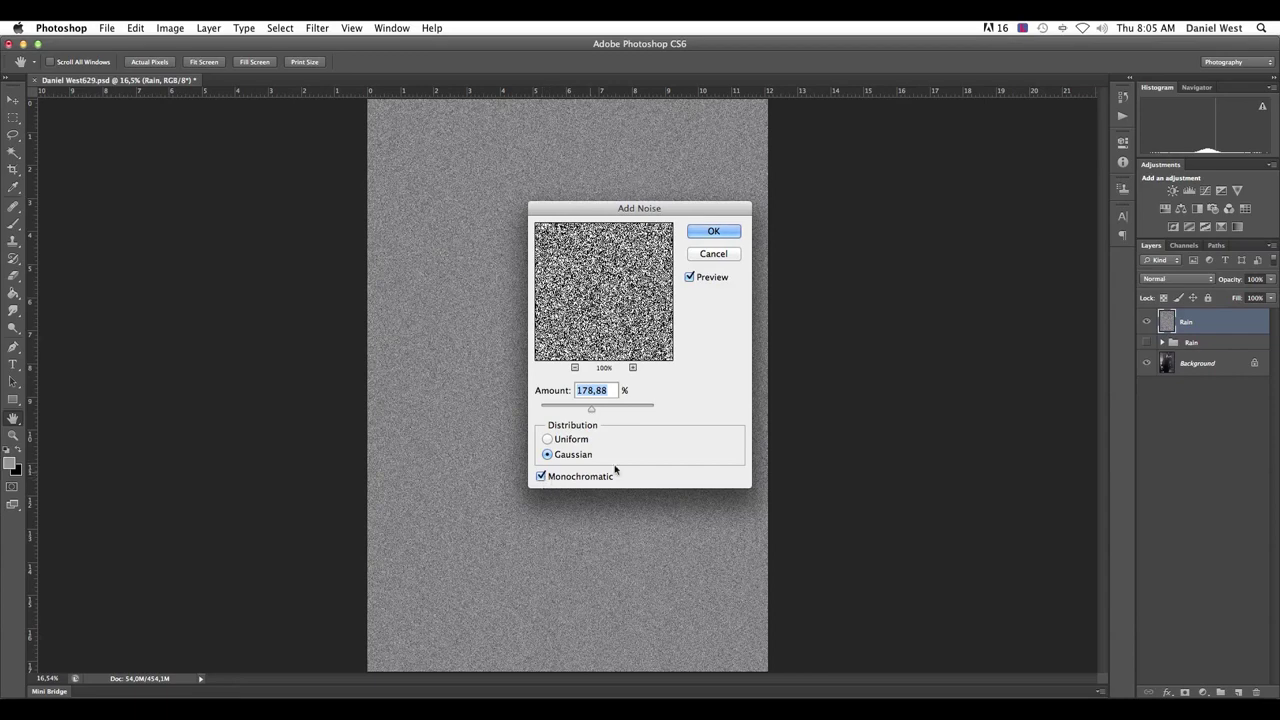
left_click(716, 234)
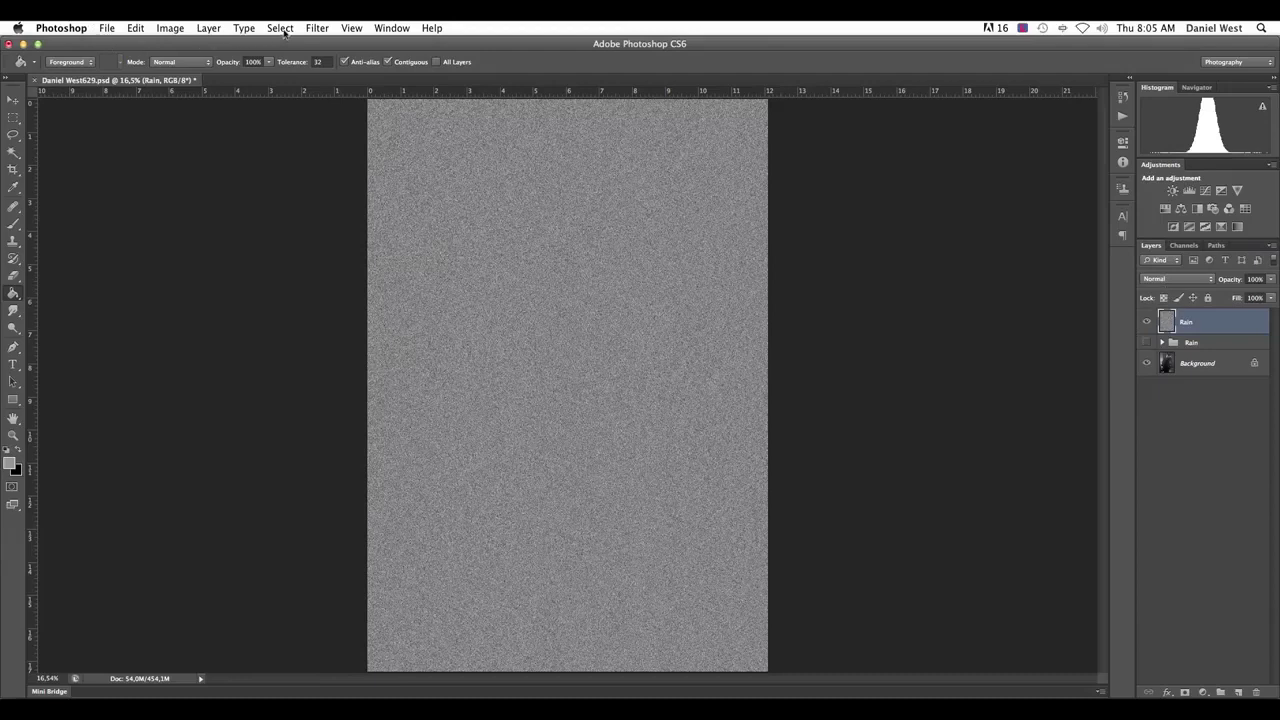
Open Motion Blur and try typed angles of 45, 90, 0 and 55 degrees
left_click(312, 28)
mouse_move(323, 183)
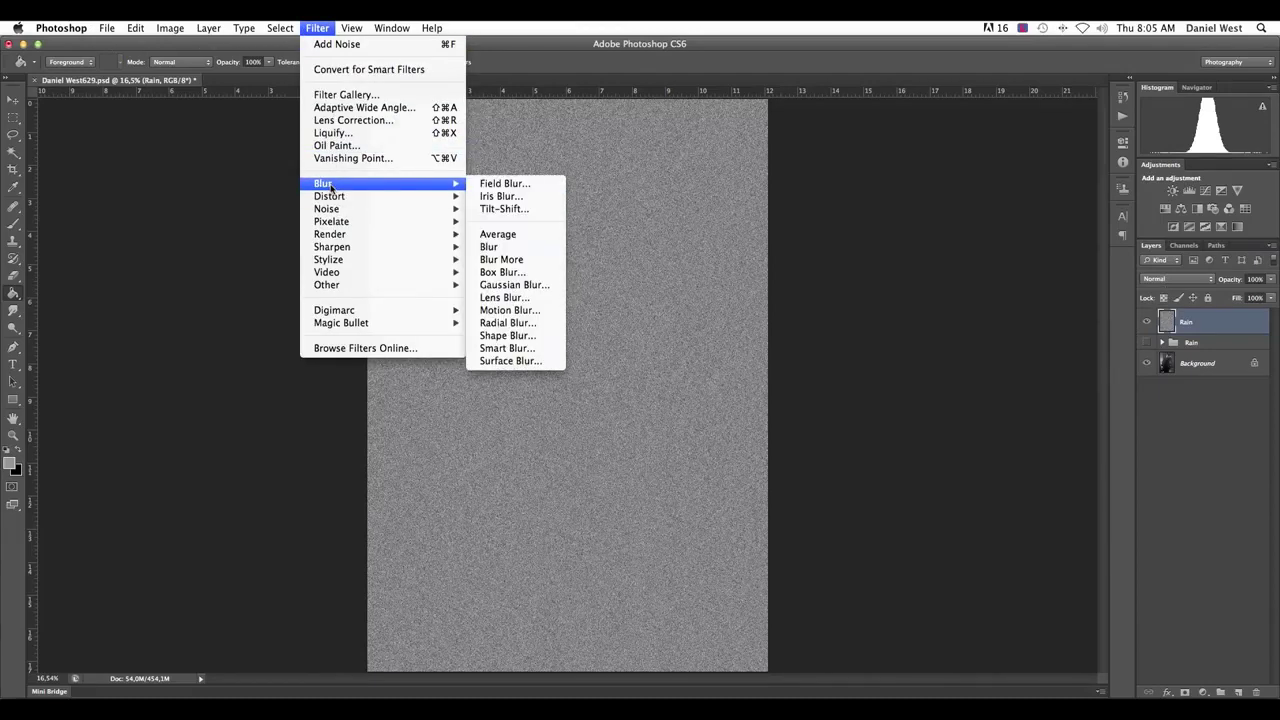
left_click(521, 313)
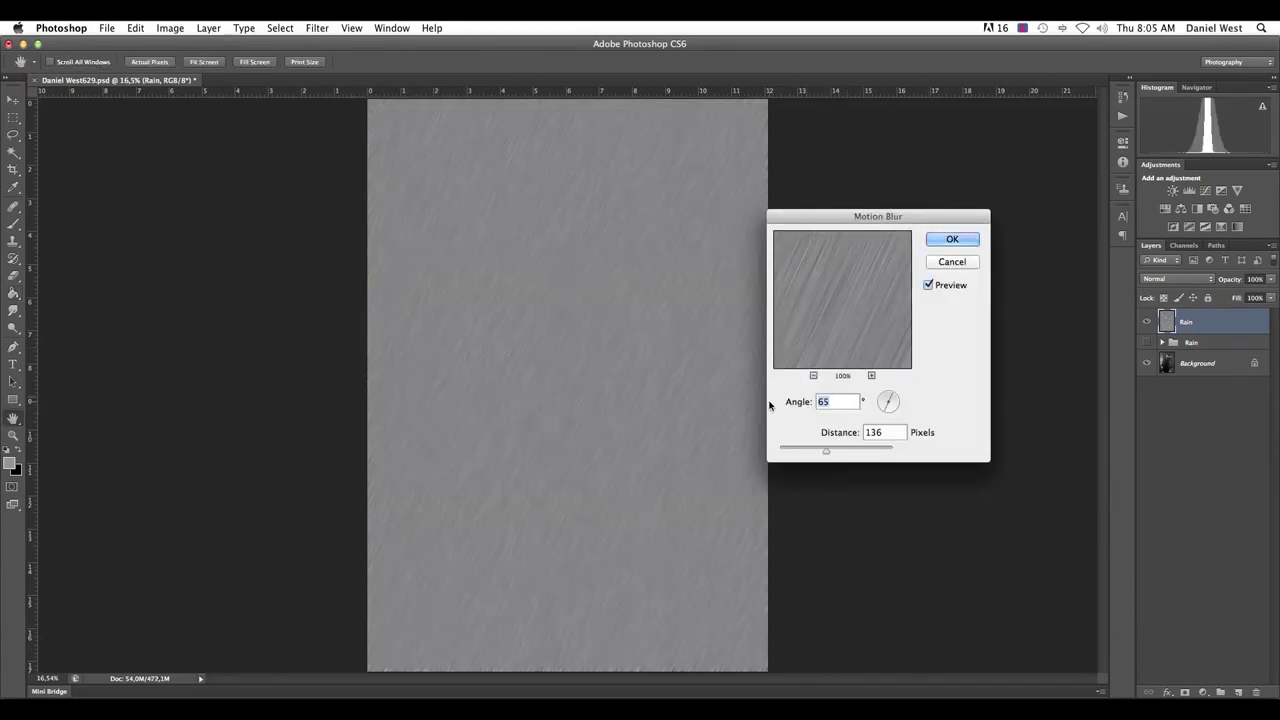
type("45")
double_click(821, 401)
type("90")
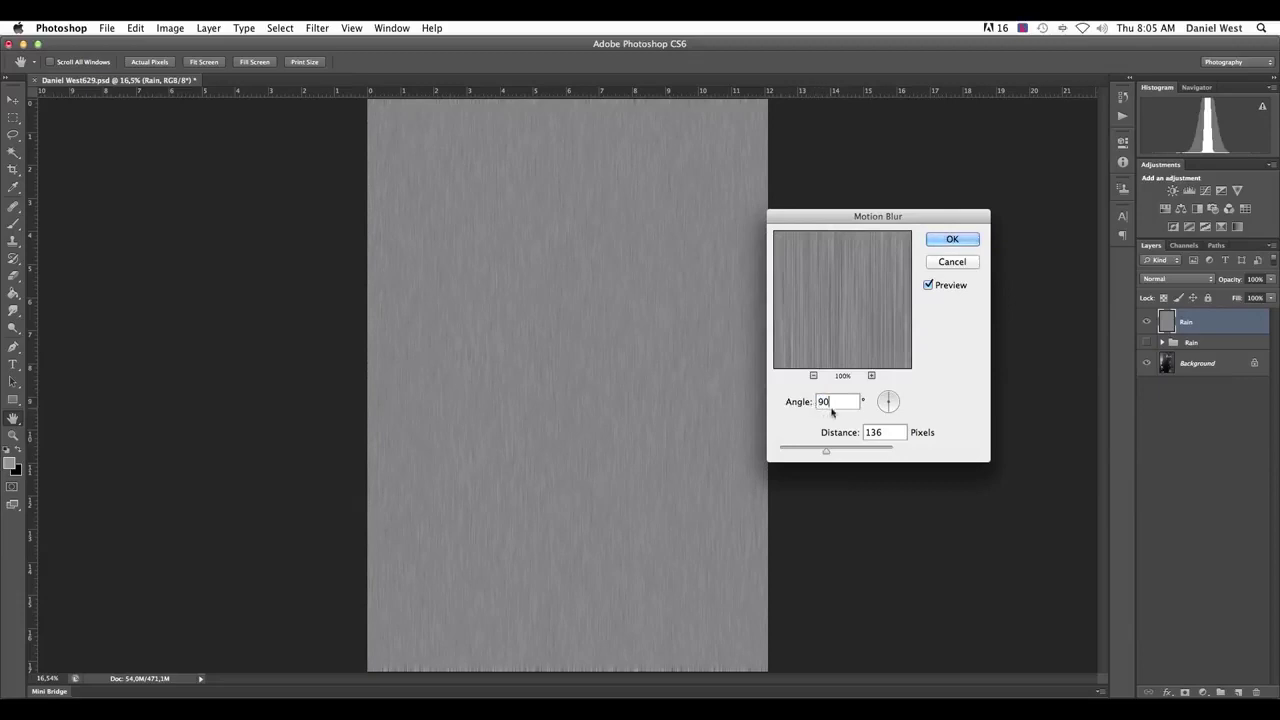
double_click(840, 401)
type("0")
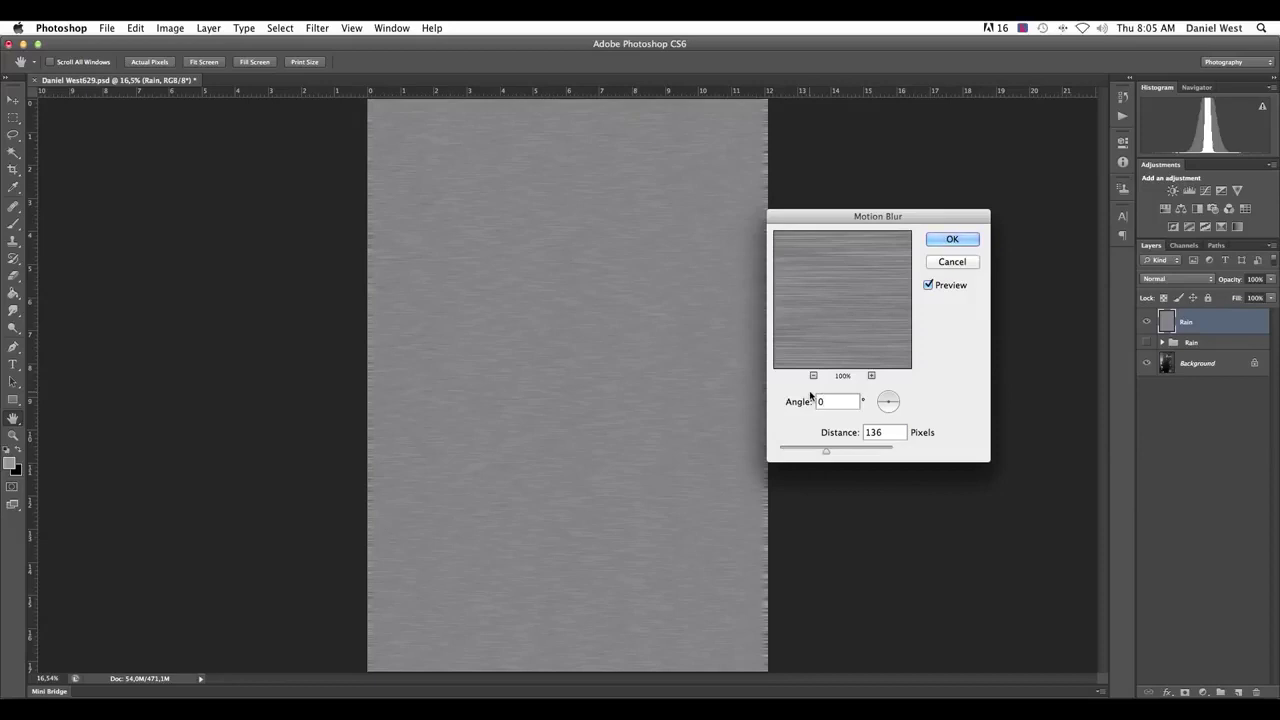
type("55")
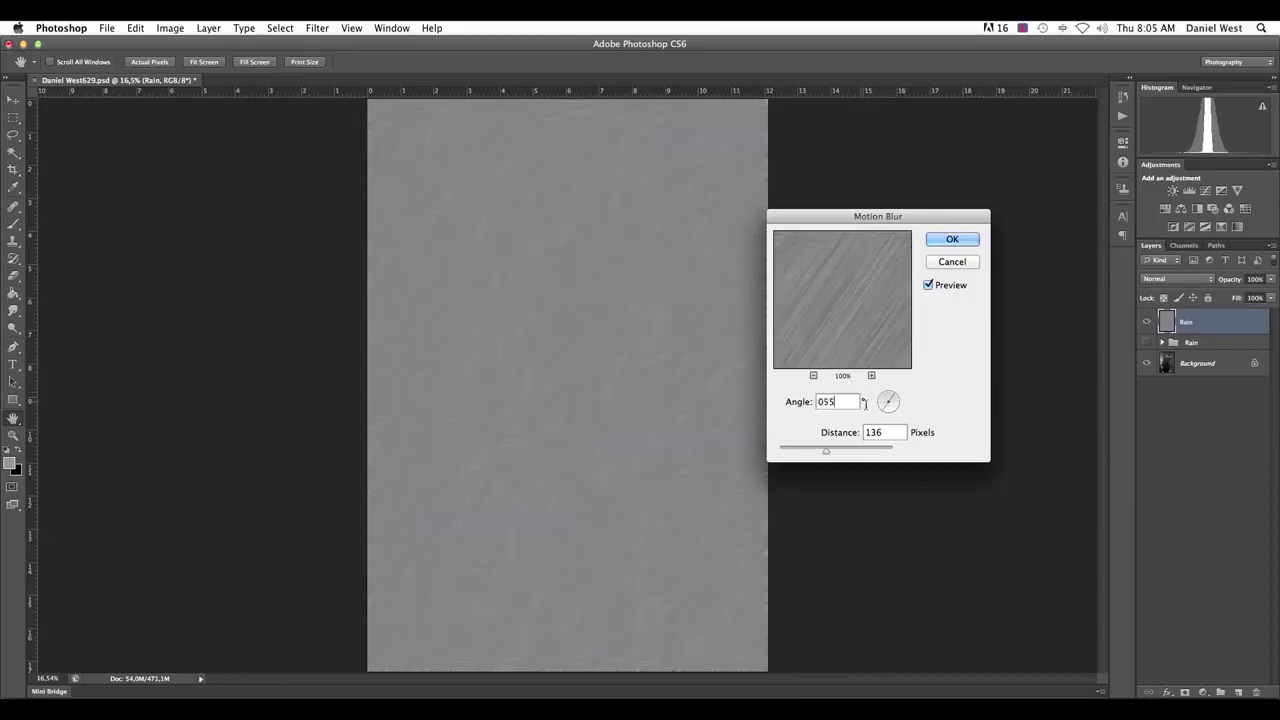
Adjust the angle dial until the streaks settle at 69°, with distance at 1 pixel
left_click_drag(882, 414, 886, 417)
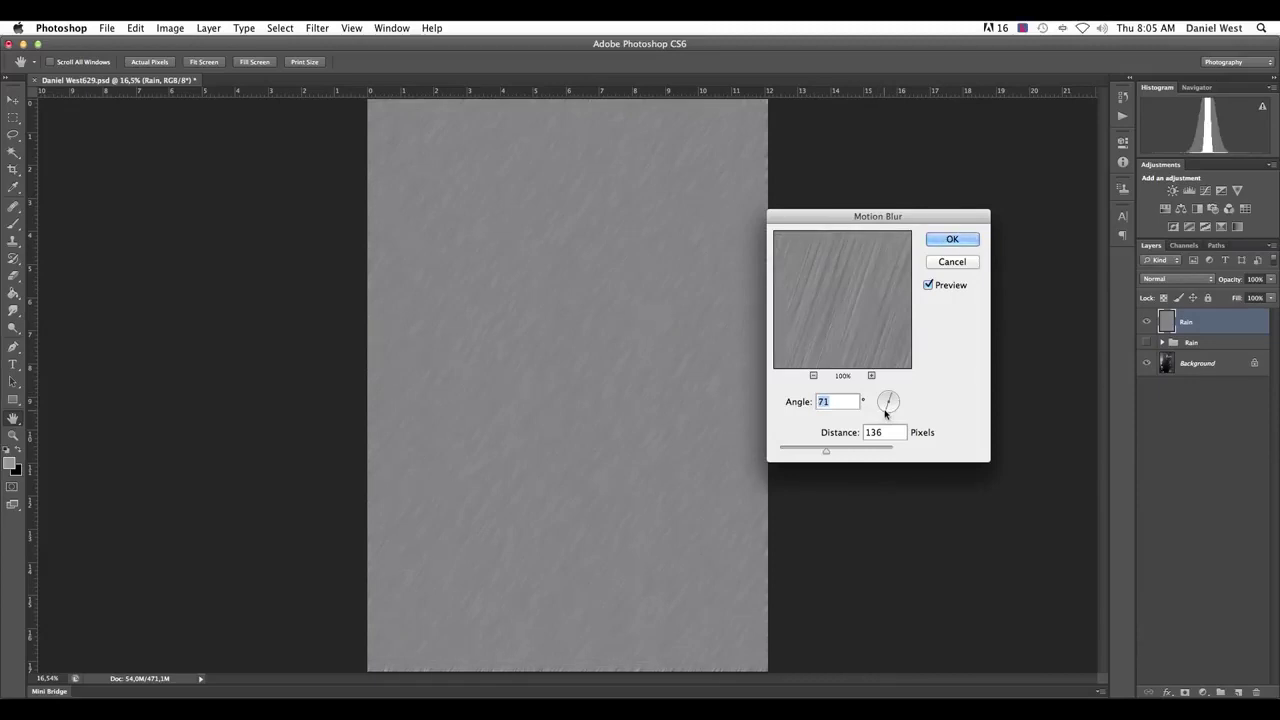
left_click_drag(885, 413, 878, 390)
left_click_drag(884, 401, 888, 400)
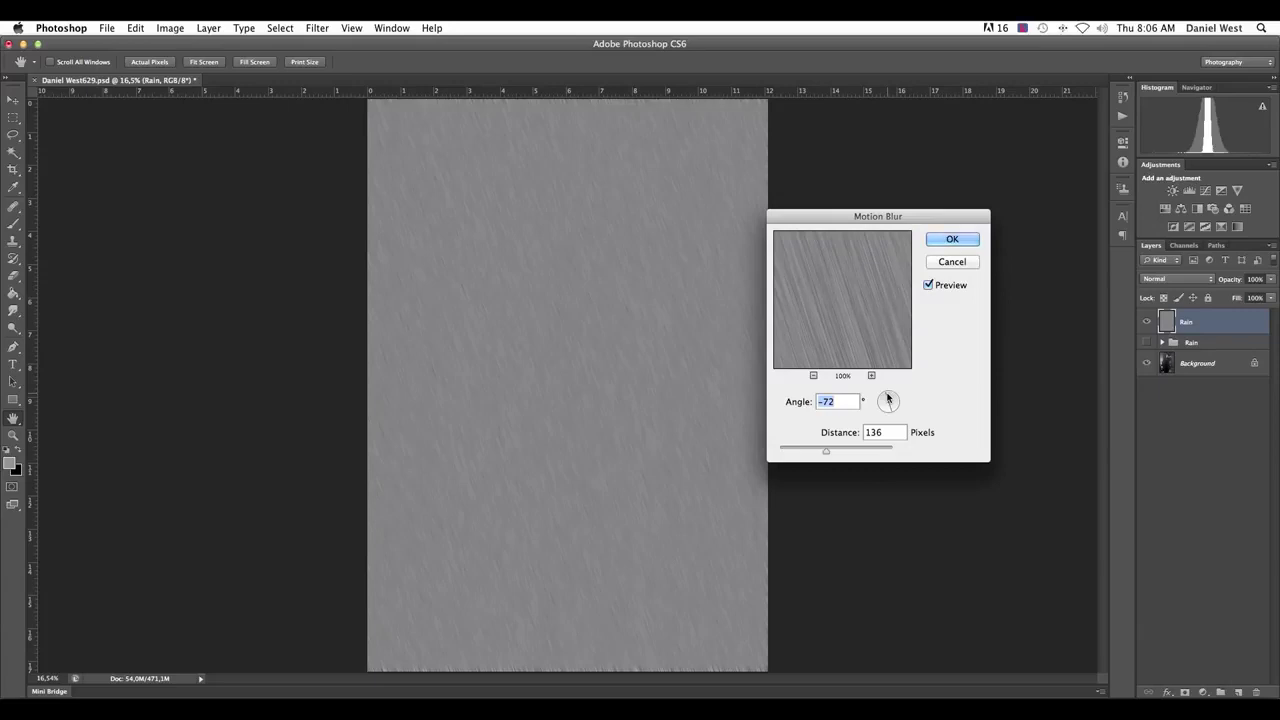
left_click(889, 397)
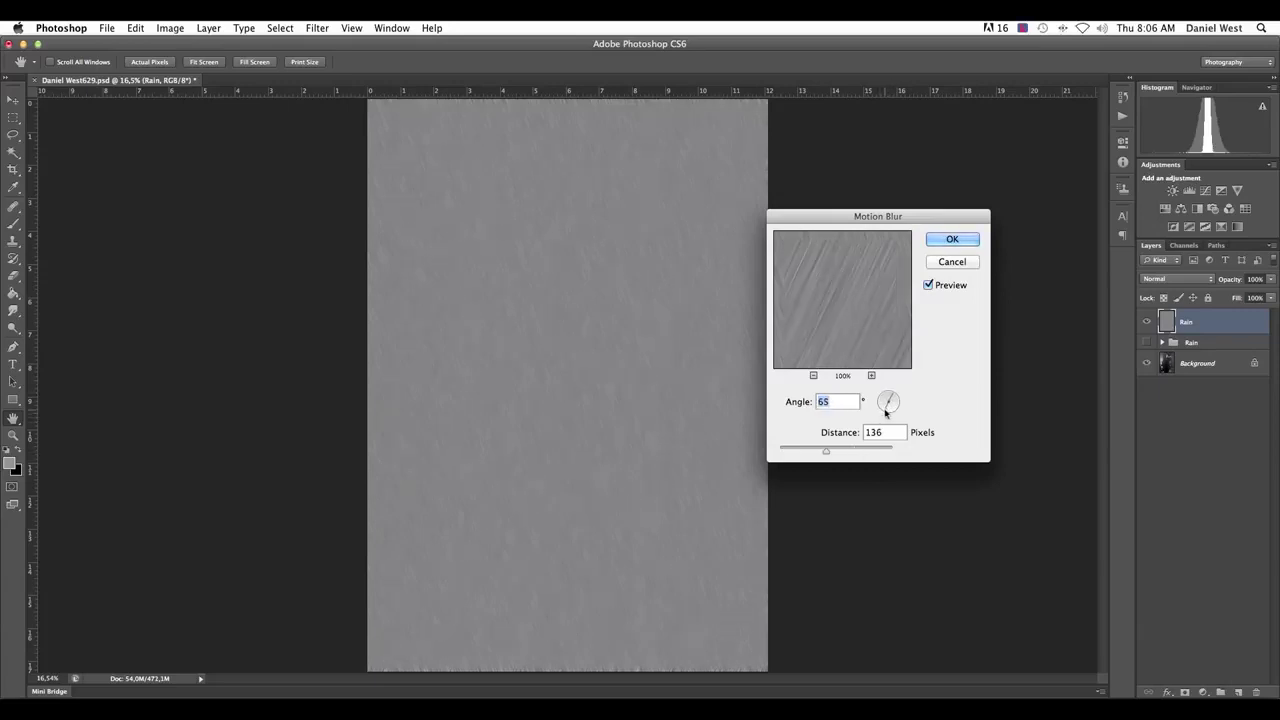
left_click(885, 413)
left_click(885, 415)
left_click_drag(826, 450, 748, 451)
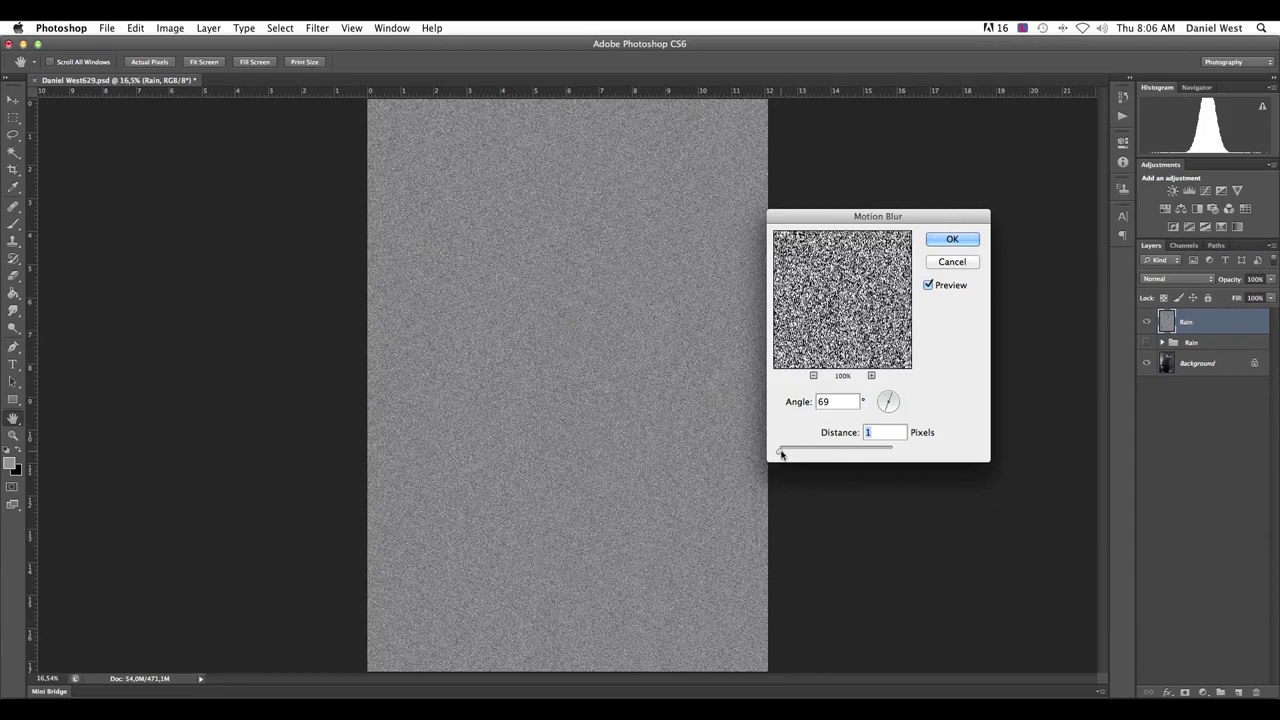
Lengthen the 69° Motion Blur to 36 pixels and apply it as rain streaks
left_click(871, 375)
left_click(871, 375)
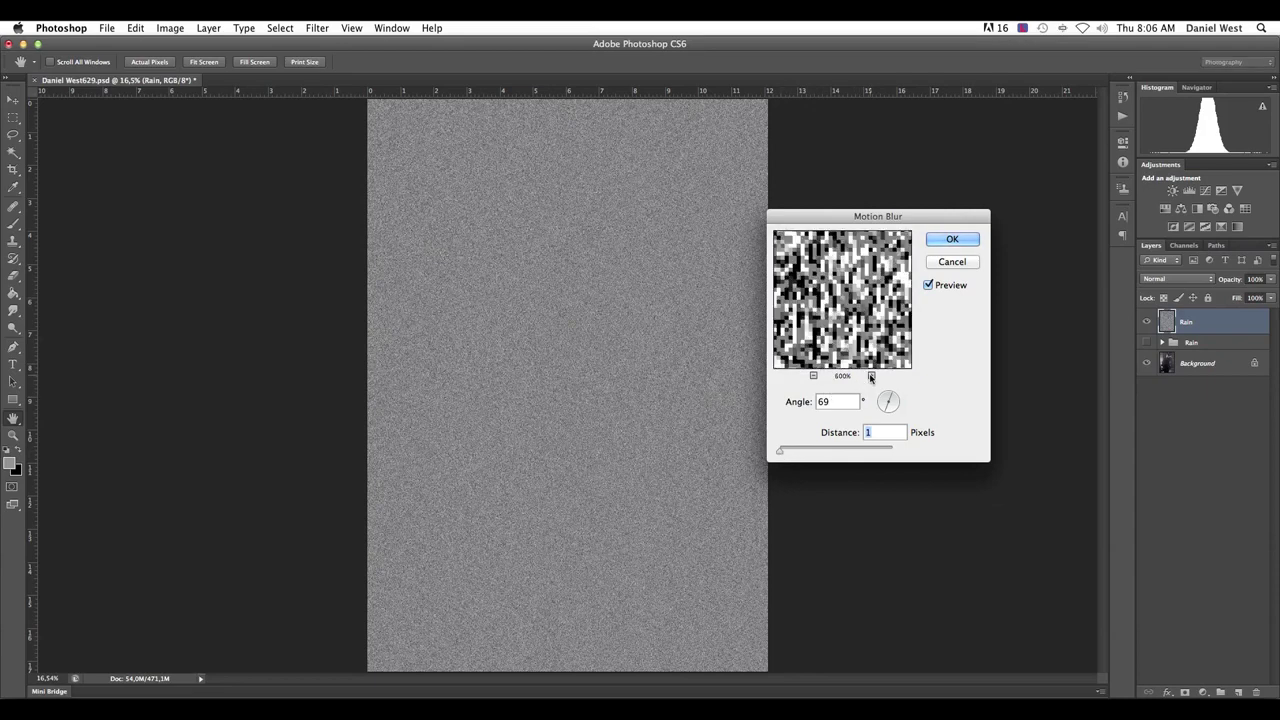
left_click(813, 376)
left_click(813, 376)
left_click(813, 376)
left_click(813, 376)
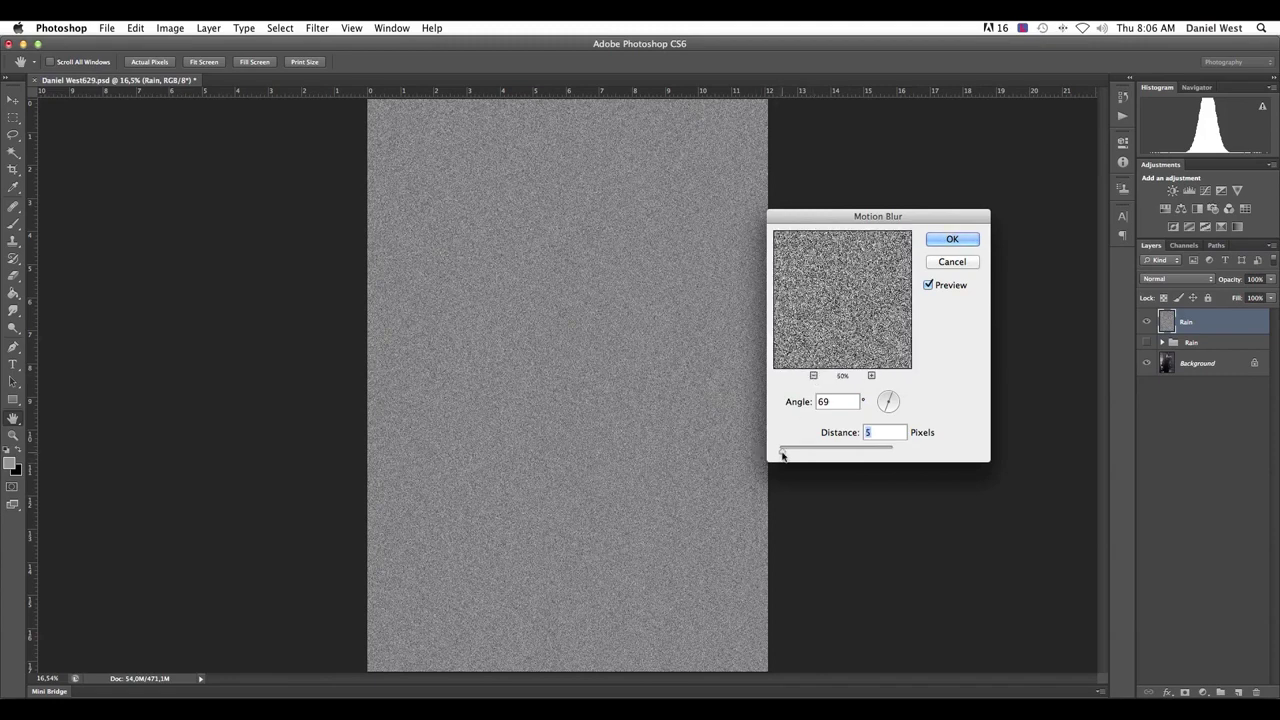
left_click_drag(782, 455, 828, 455)
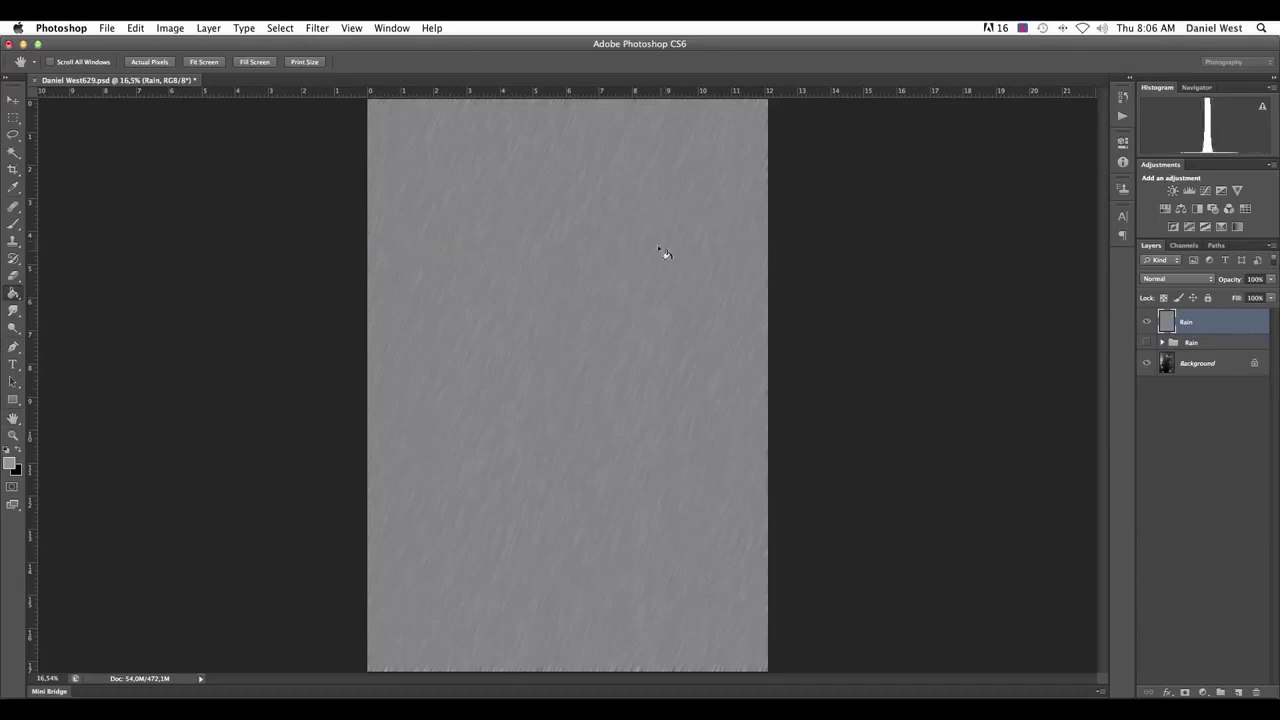
key("g")
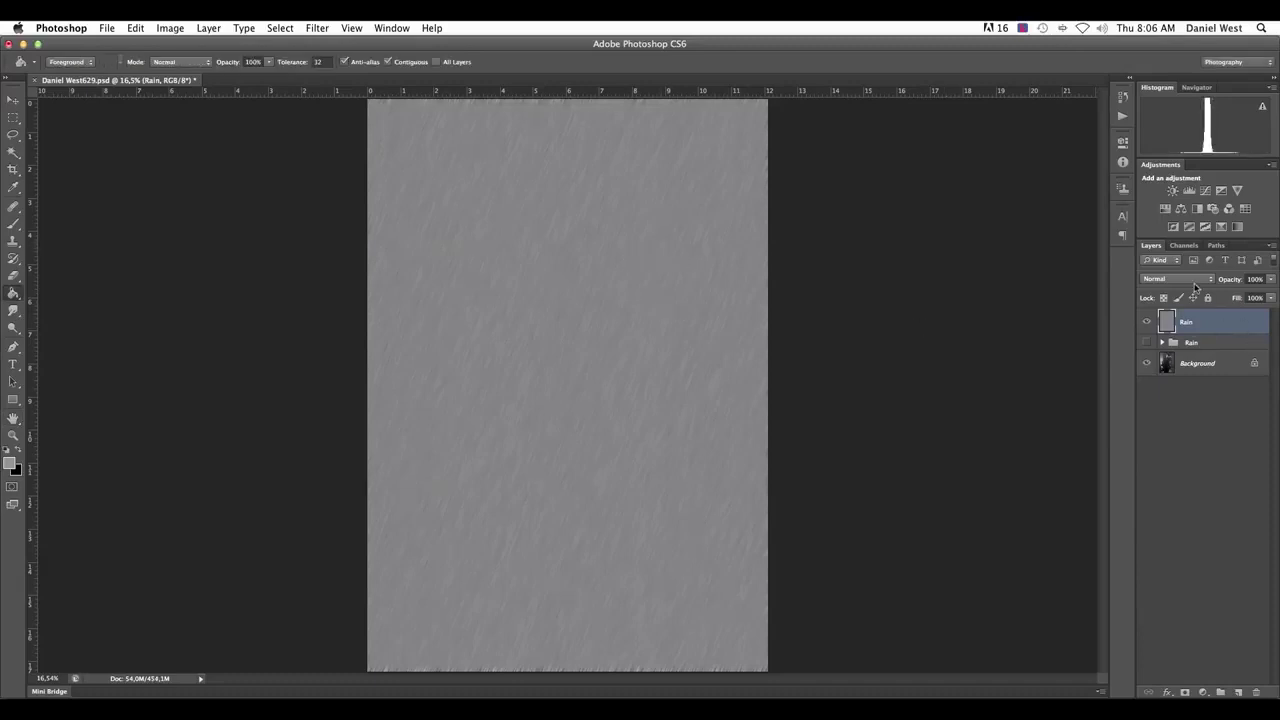
Change the Rain layer's blending mode from Normal to Screen
left_click(1194, 281)
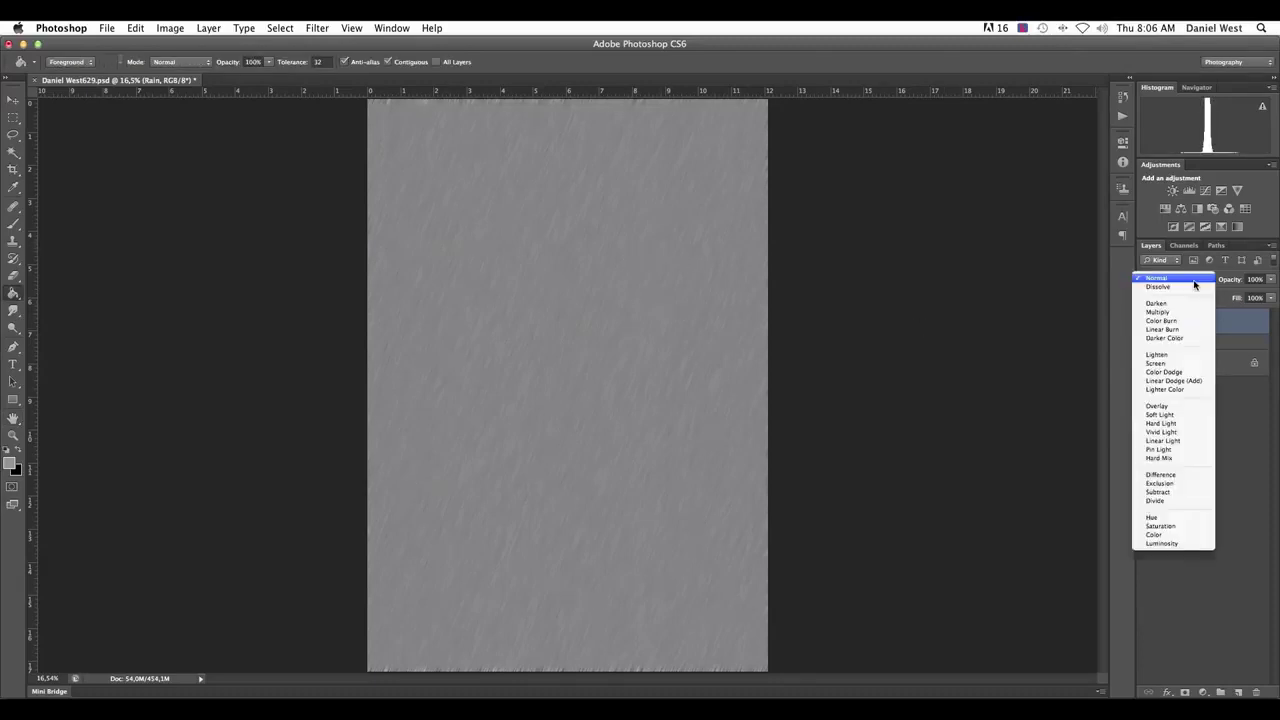
left_click(1243, 333)
left_click(1200, 283)
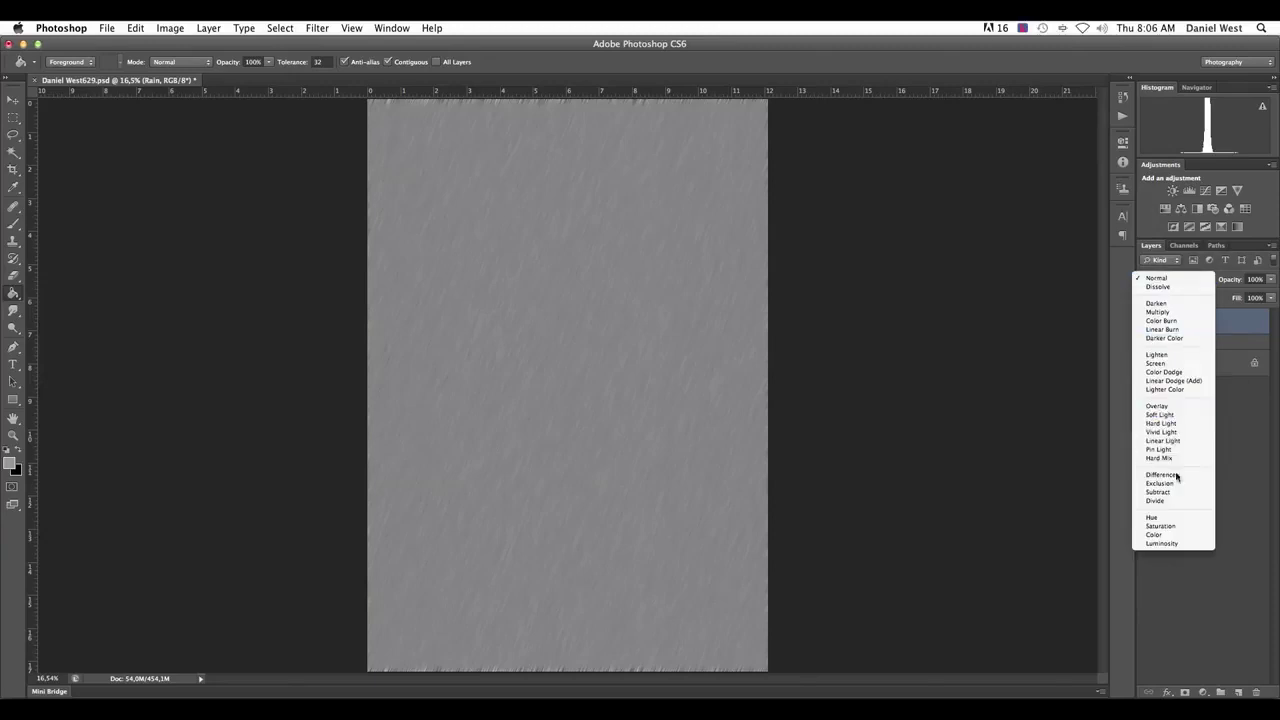
left_click(1172, 364)
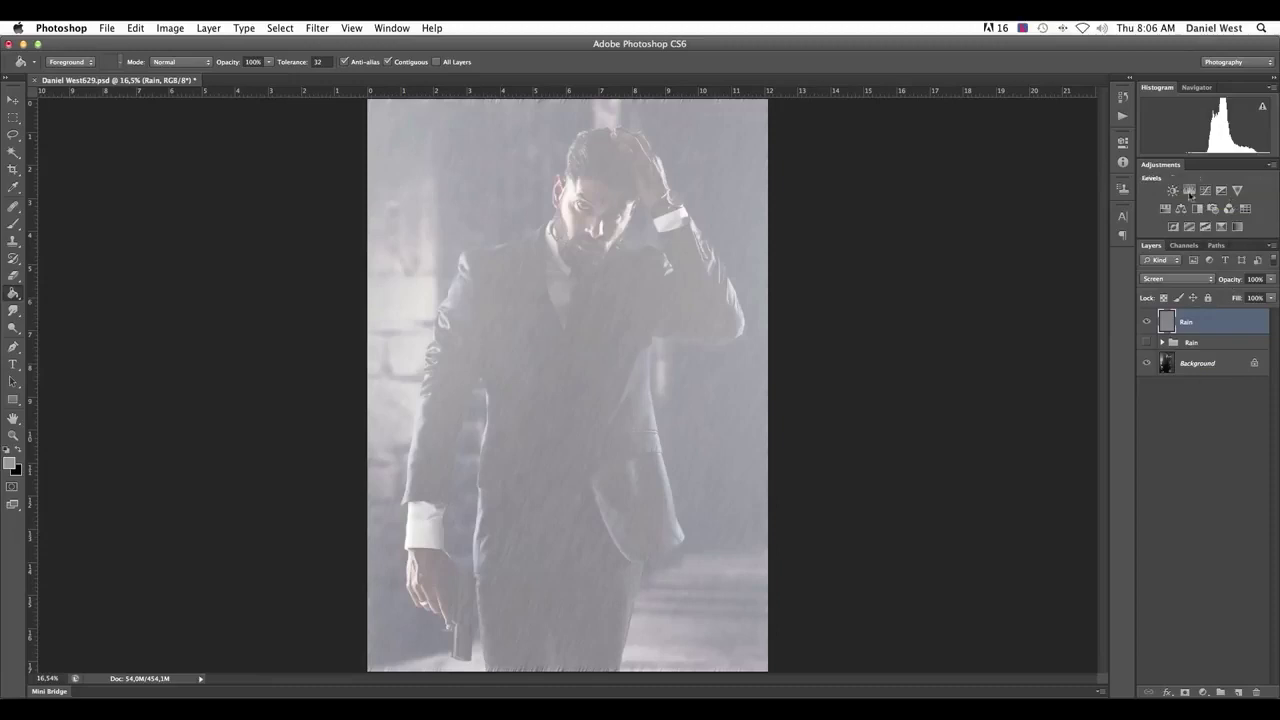
Add a Curves adjustment layer clipped to the Rain layer
left_click(1206, 694)
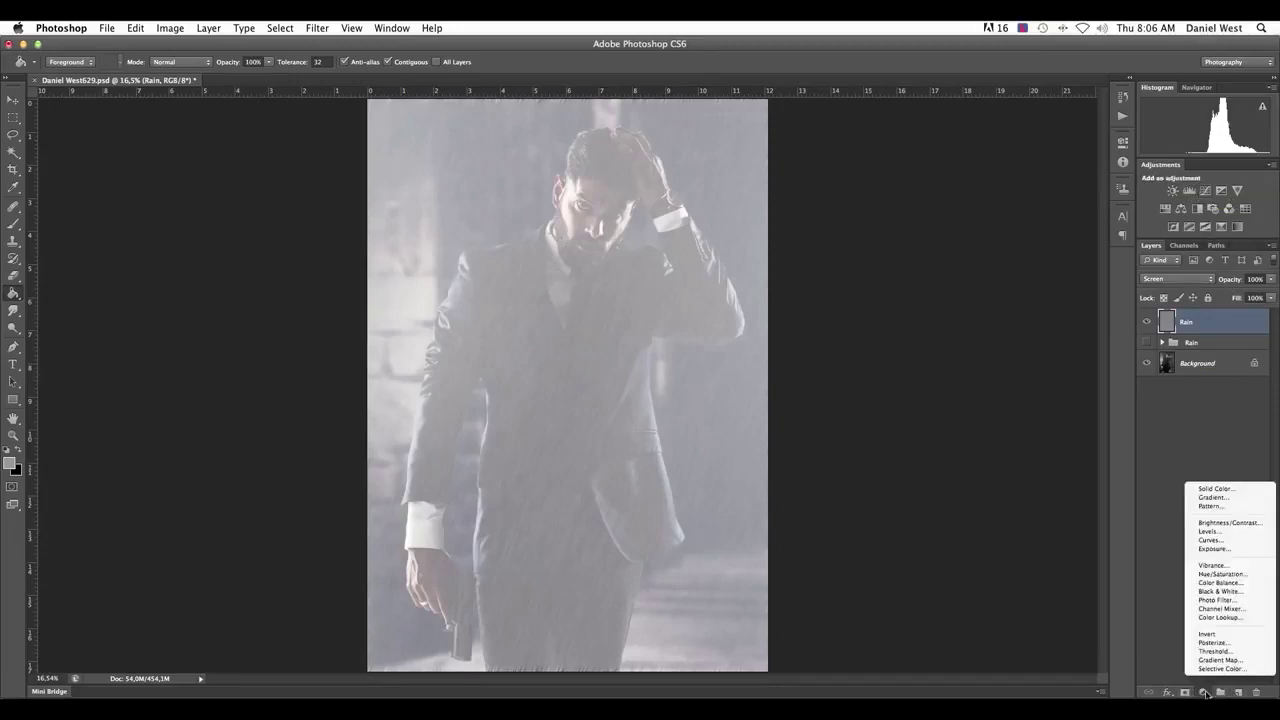
left_click(1222, 541)
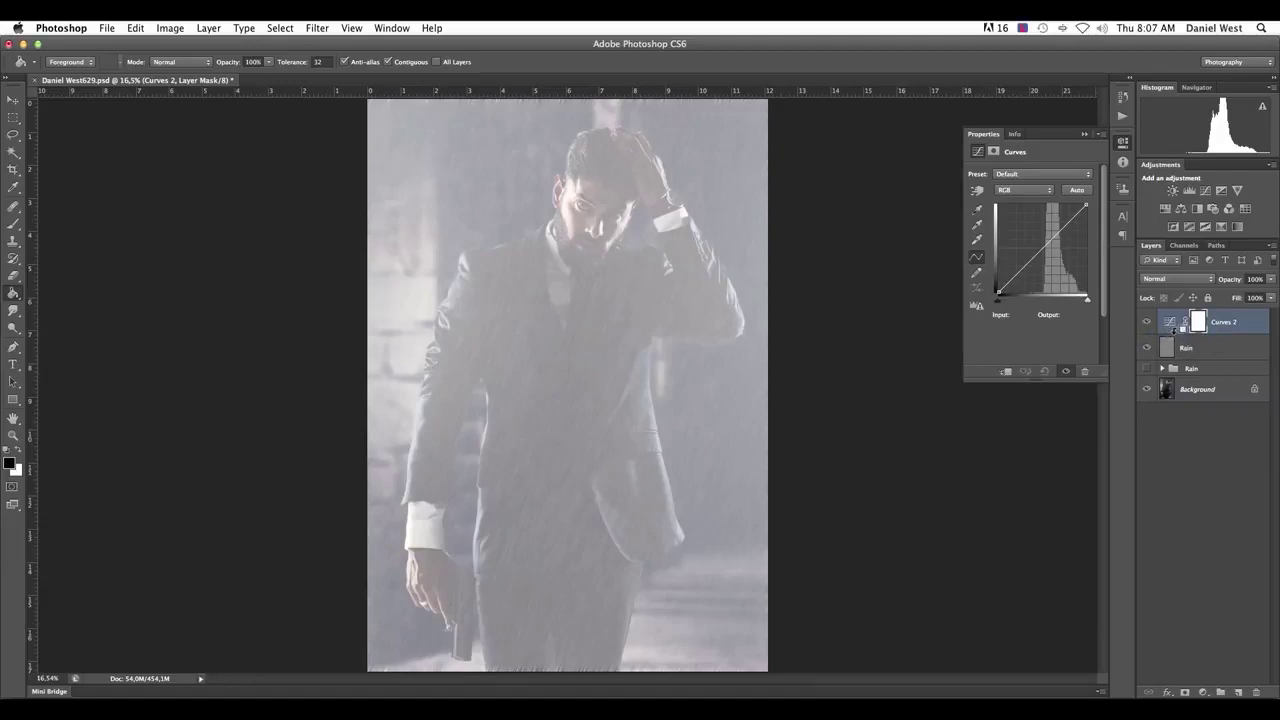
left_click(1175, 333, "alt")
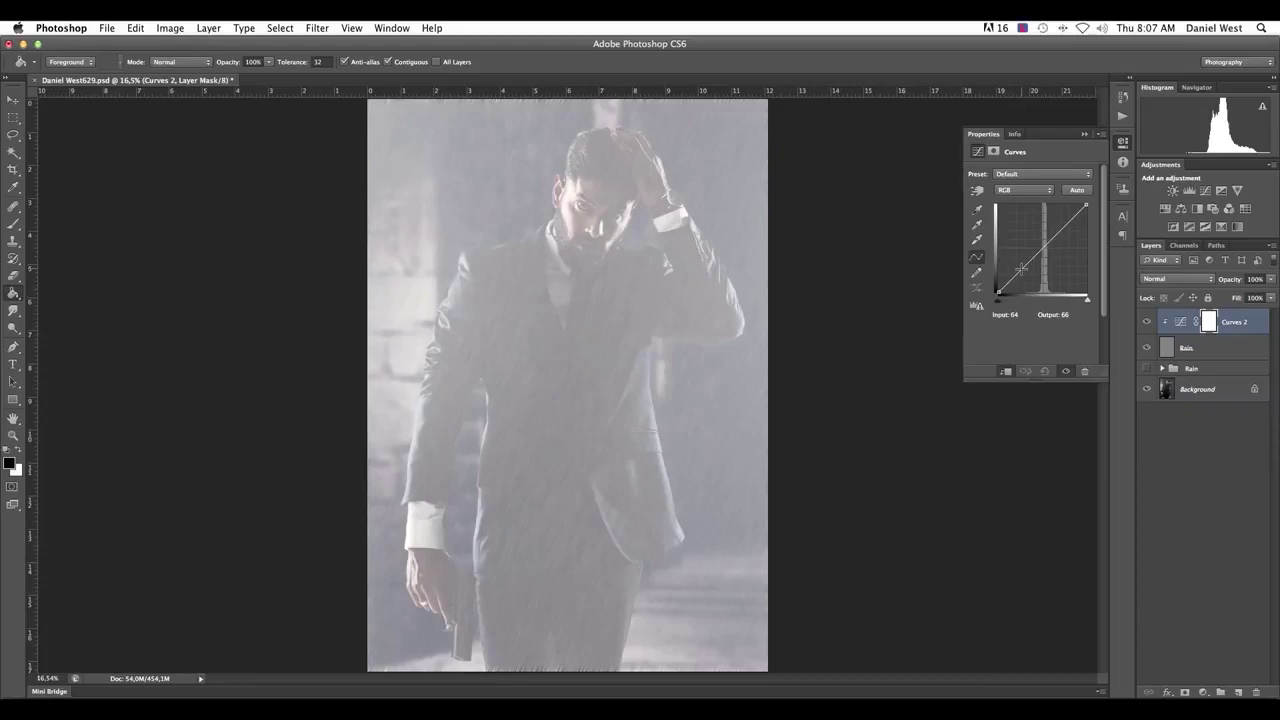
Add lower and upper curve points and pull the curve down to darken the rain haze
left_click(1021, 268)
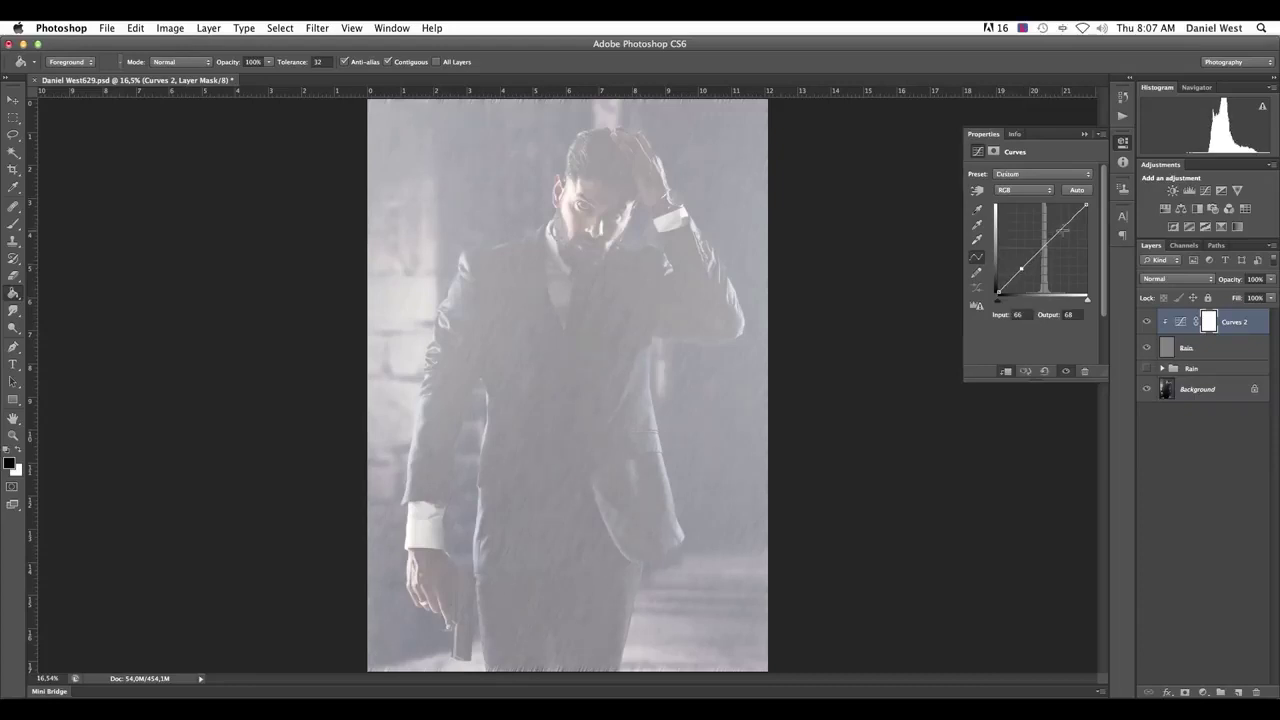
left_click(1071, 220)
left_click_drag(1021, 268, 1047, 278)
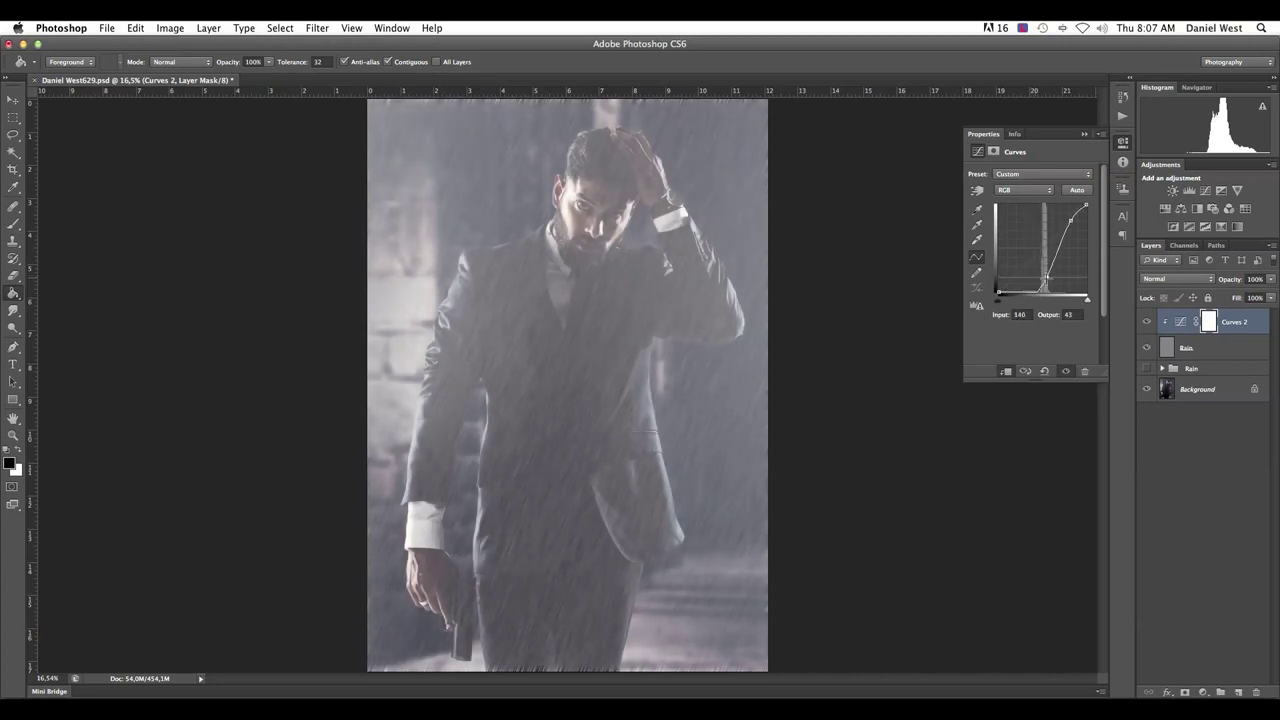
left_click_drag(1047, 278, 1052, 276)
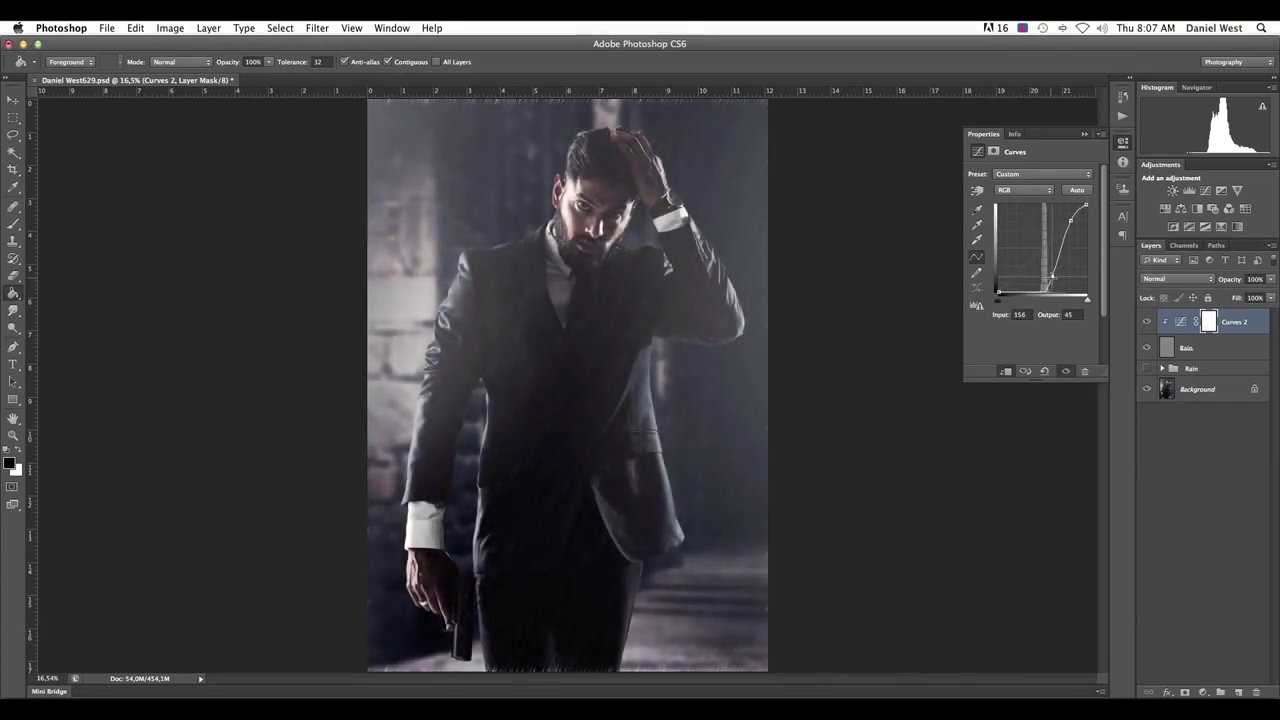
left_click_drag(1052, 277, 1051, 277)
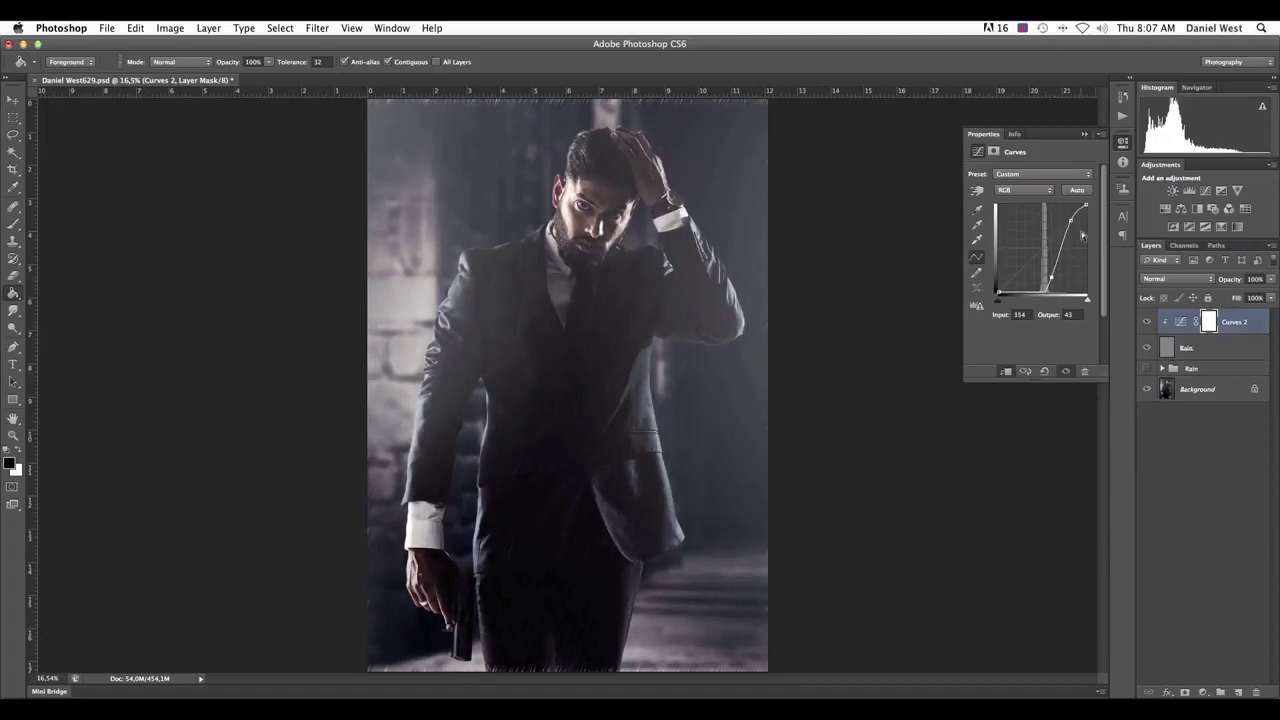
left_click_drag(1072, 215, 1065, 233)
left_click_drag(1050, 260, 1051, 278)
left_click_drag(1063, 233, 1064, 232)
left_click(1086, 134)
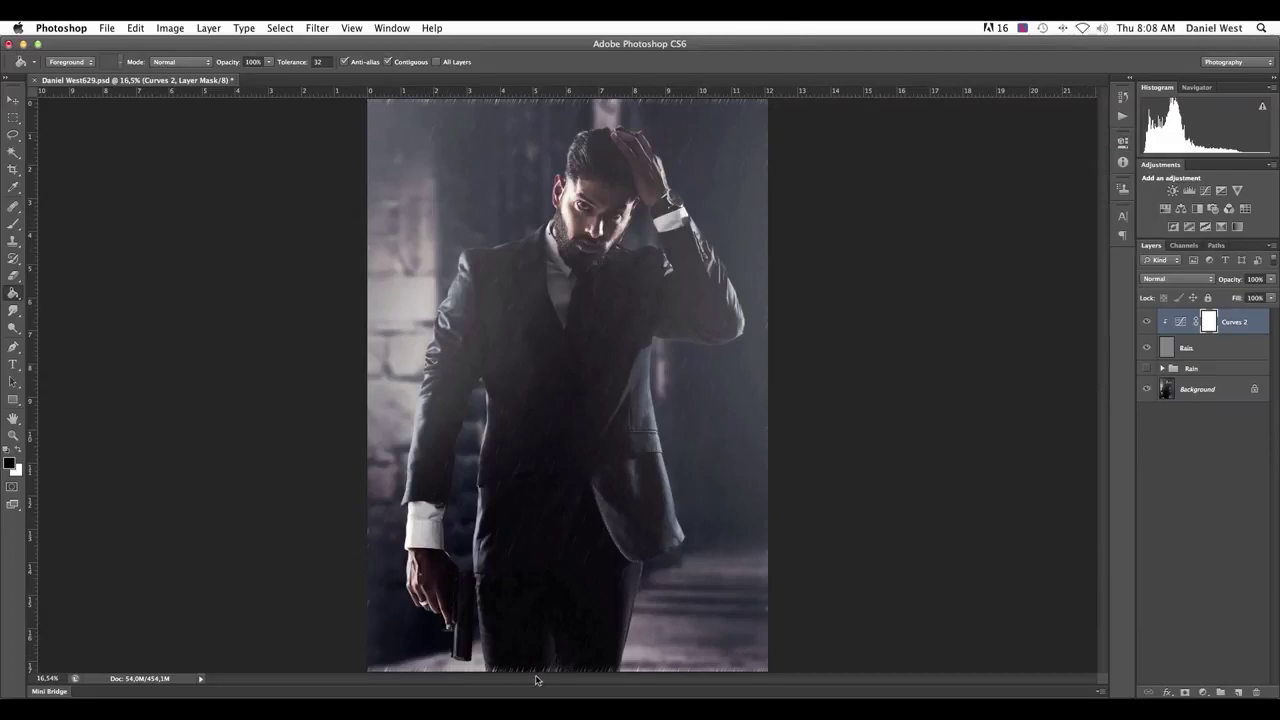
Free Transform the Rain layer, scaling it up to about 197% by 191%
key("super+plus")
key("super+plus")
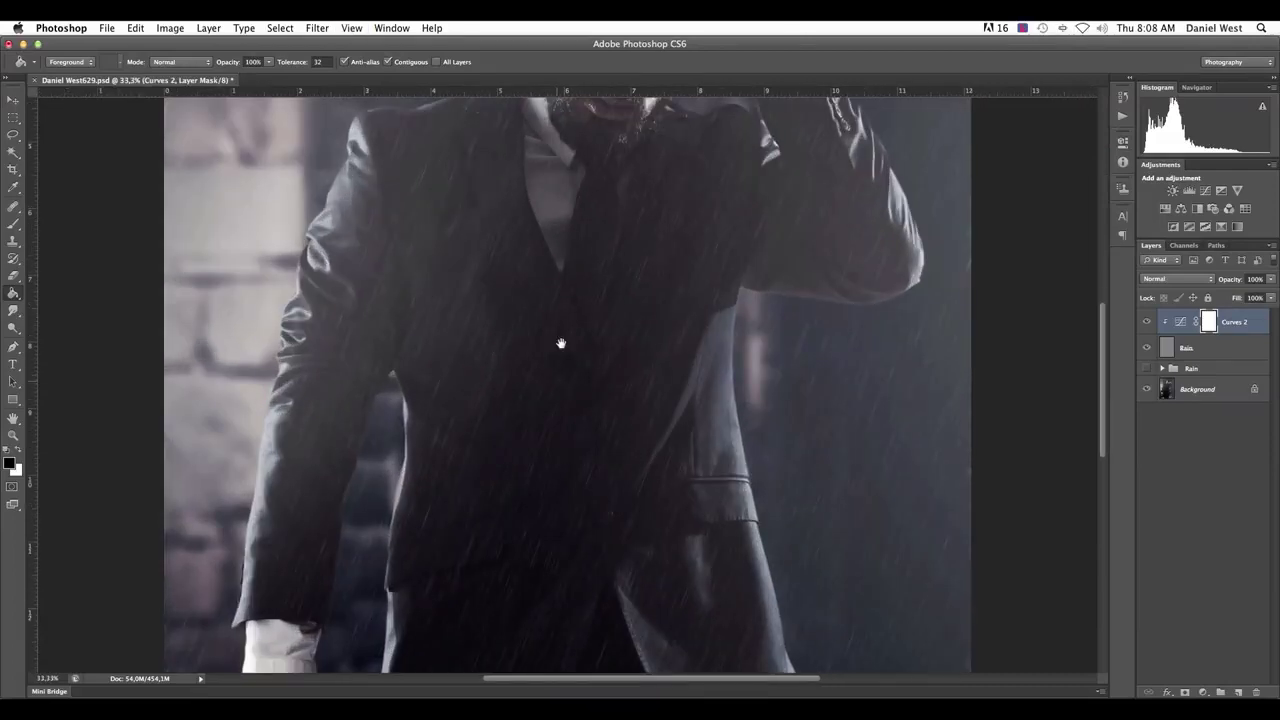
scroll(565, 300, "down", 5)
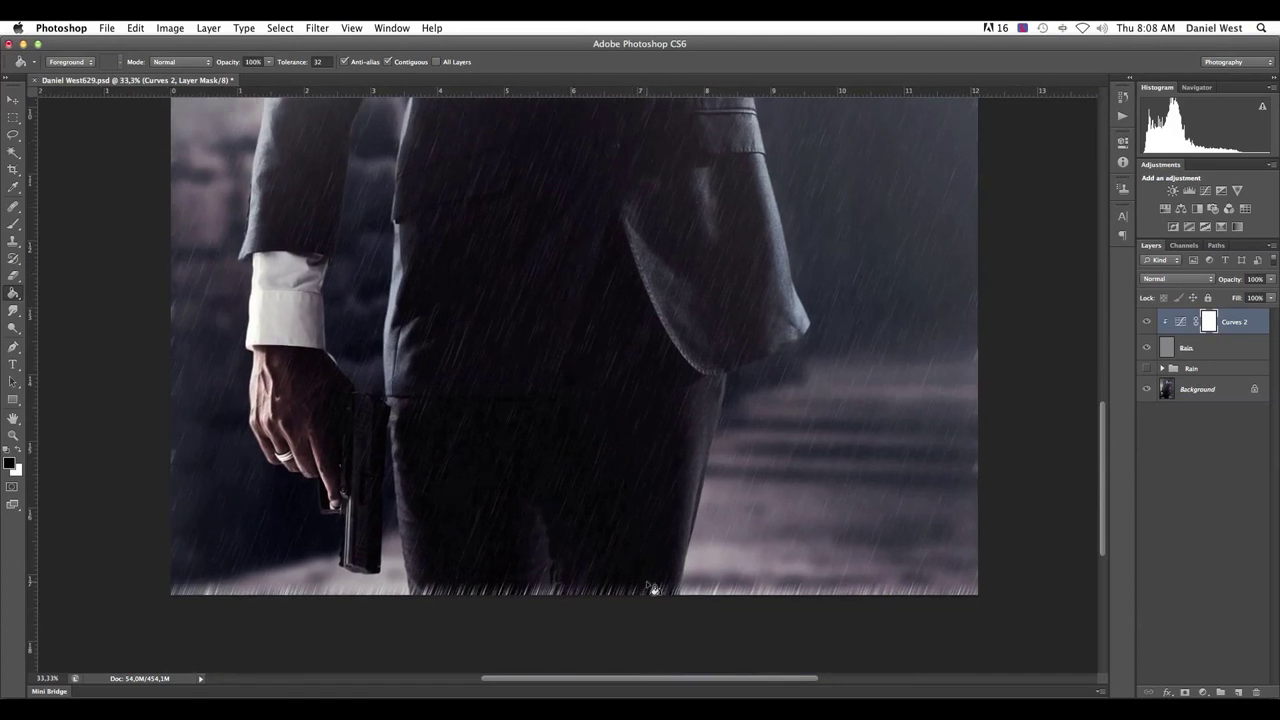
key("super+0")
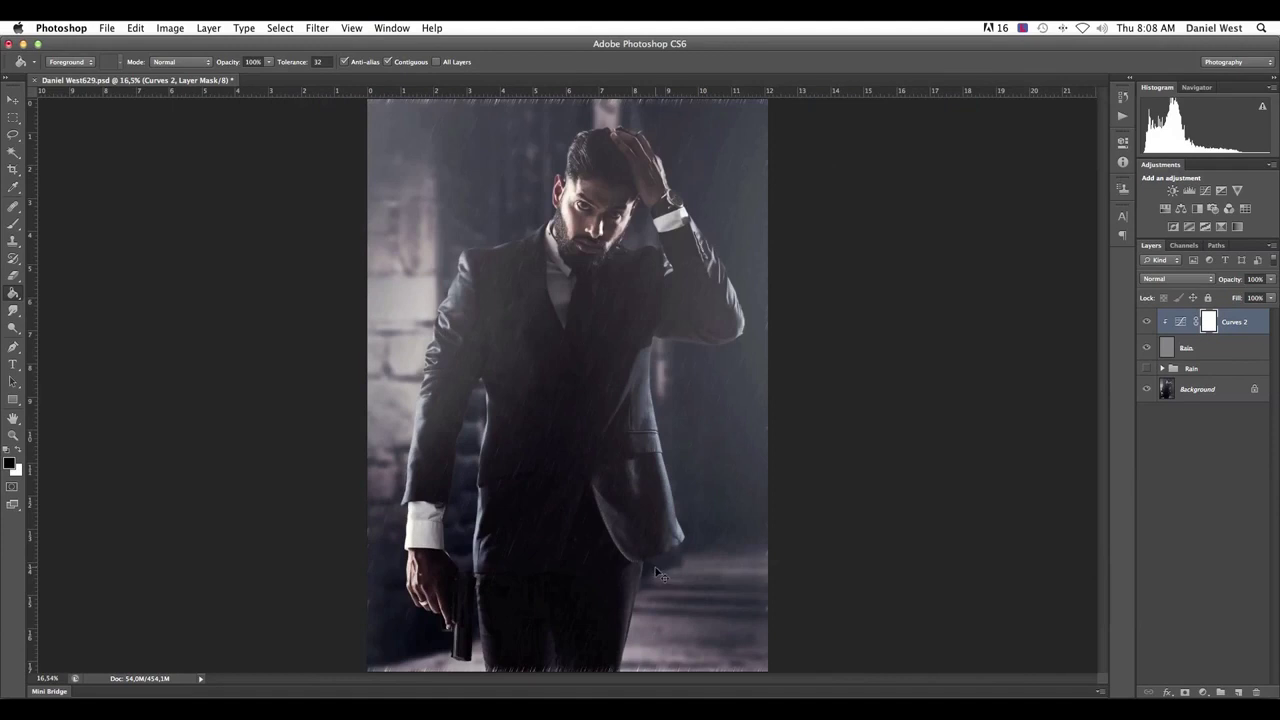
key("super+minus")
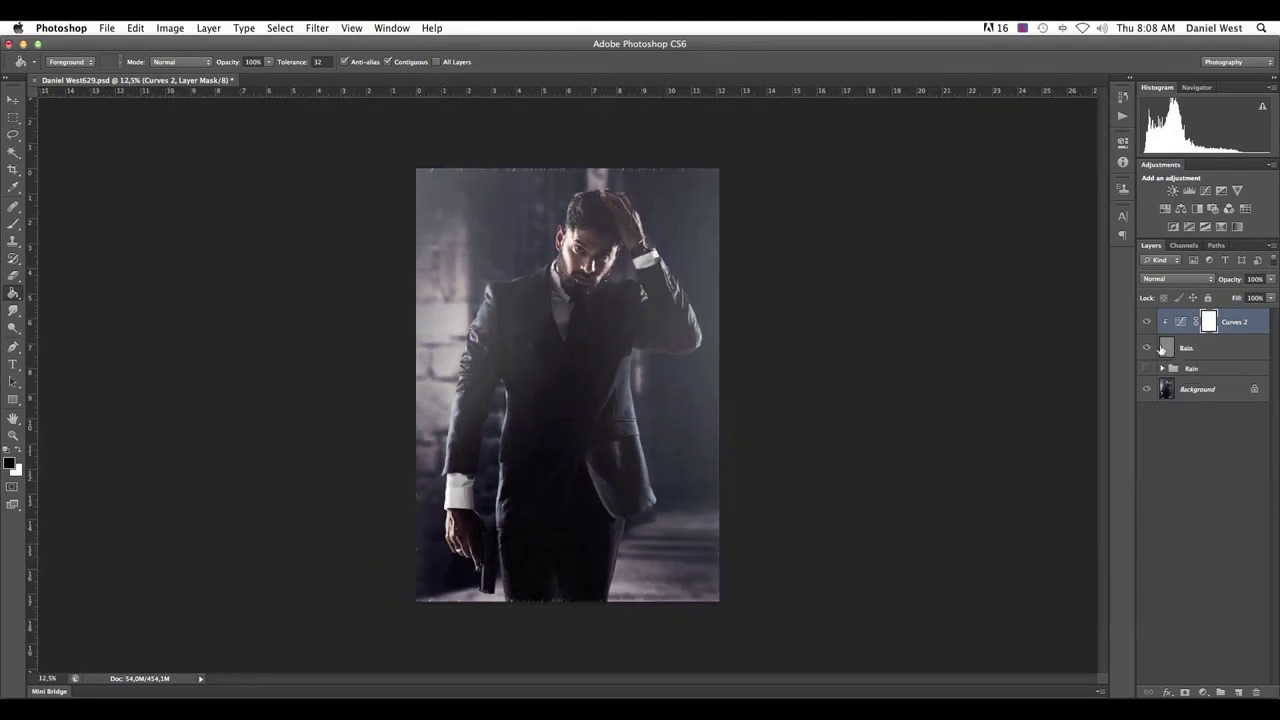
left_click(1178, 356)
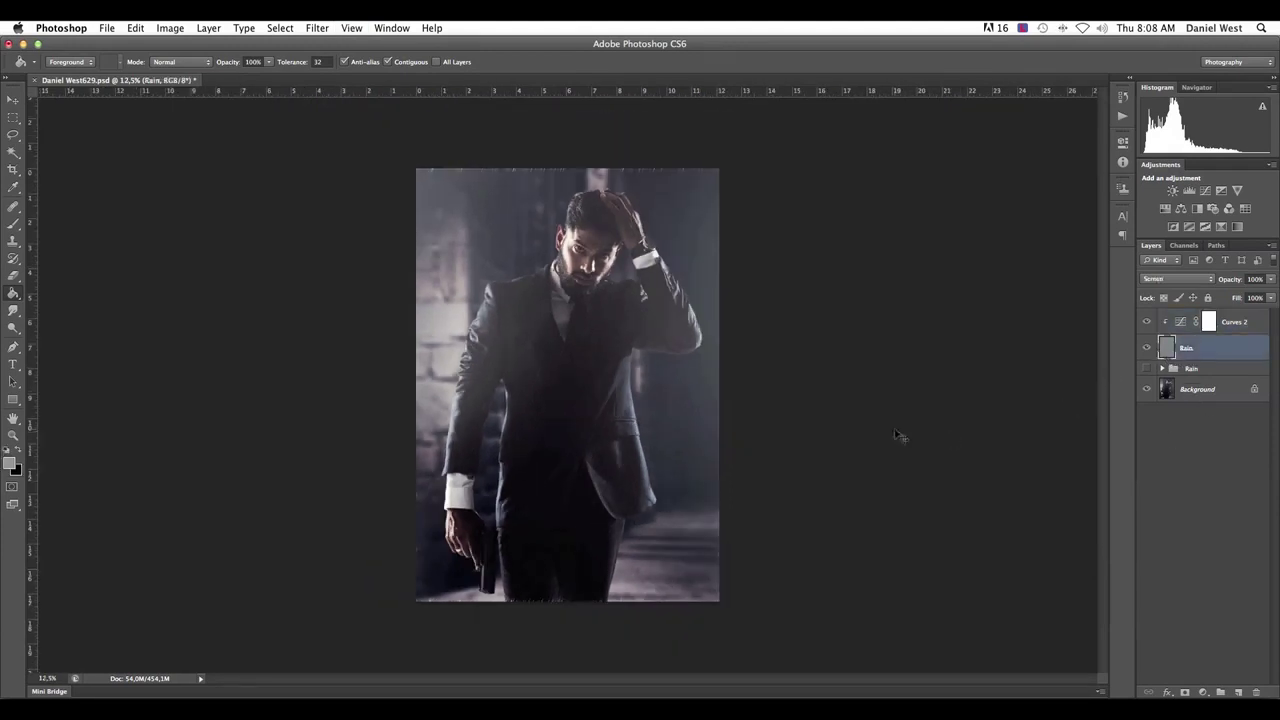
key("super+t")
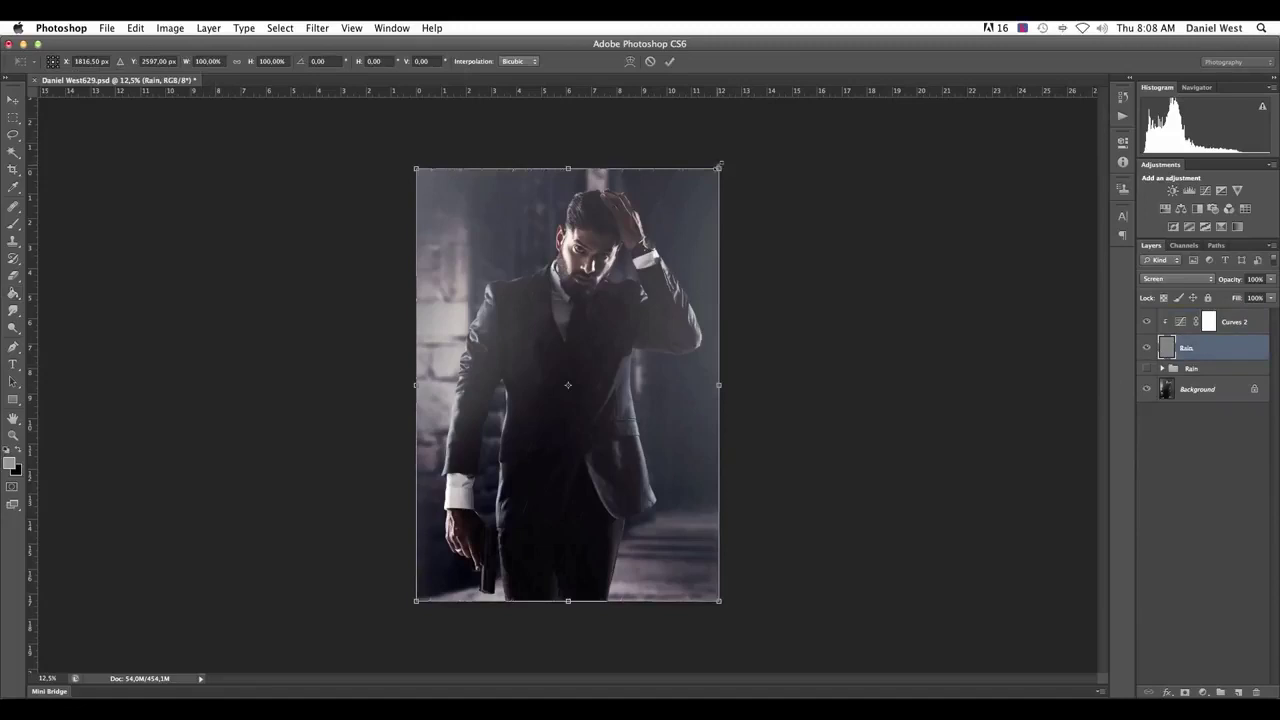
left_click_drag(718, 166, 814, 150)
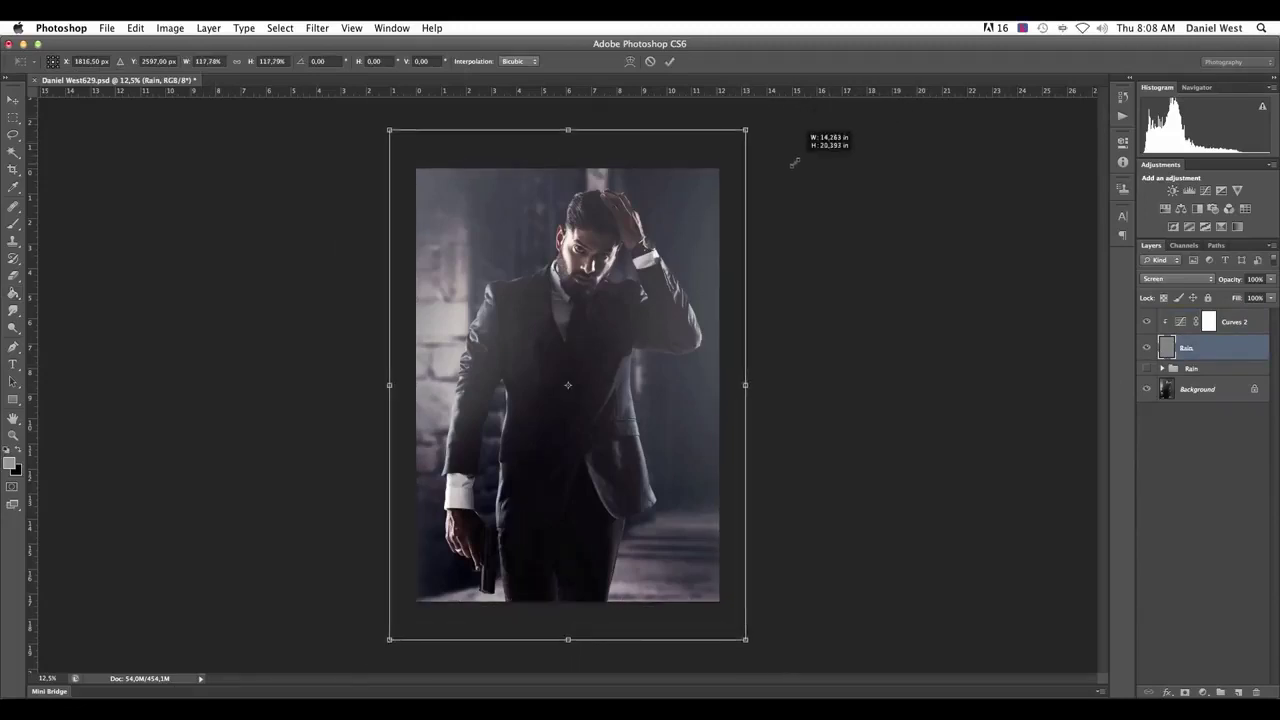
mouse_move(814, 150)
left_mouse_down()
mouse_move(726, 190)
mouse_move(872, 132)
mouse_move(1110, 68)
left_mouse_up()
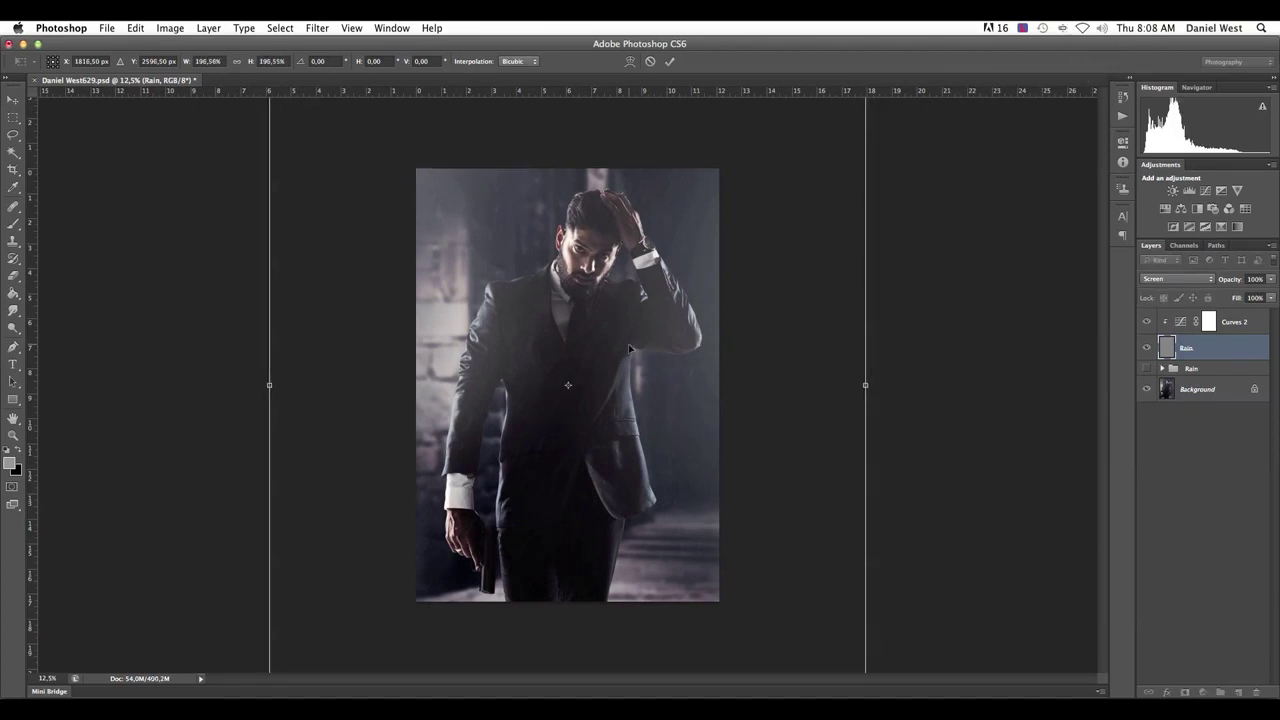
key("Return")
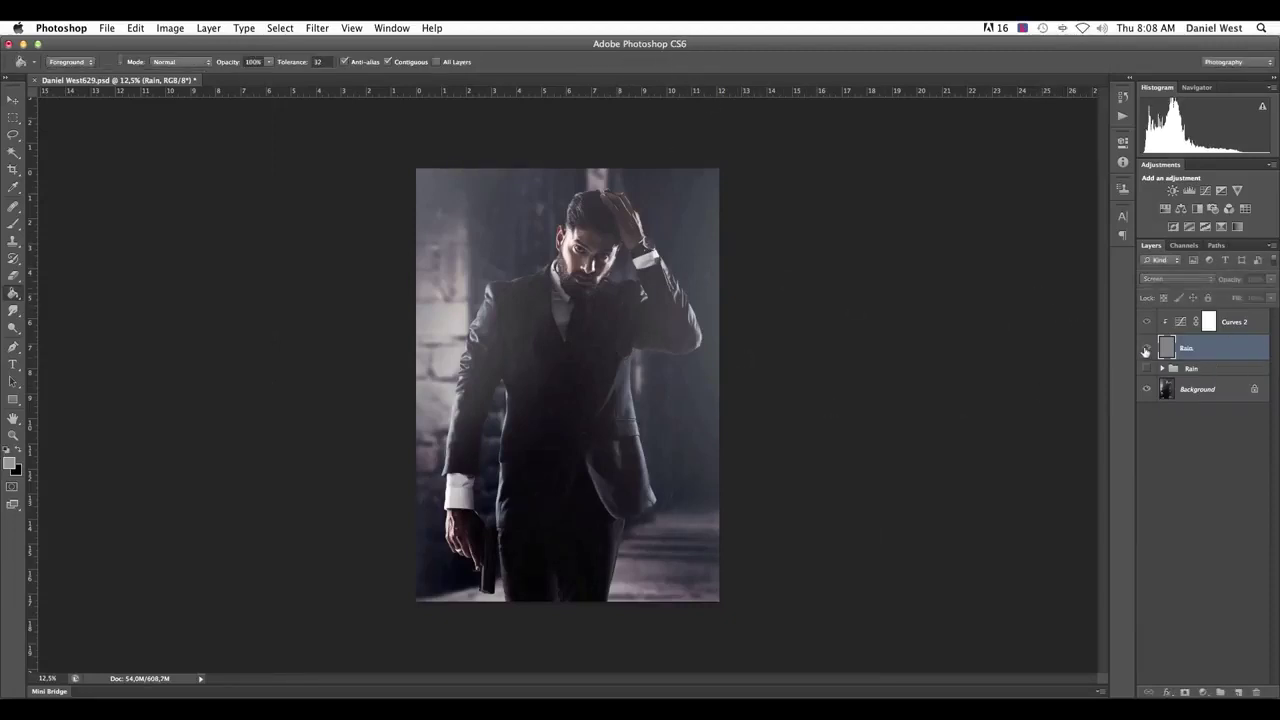
Show the Rain layer again and nudge the Curves 2 point to darken it slightly
left_click(1146, 350)
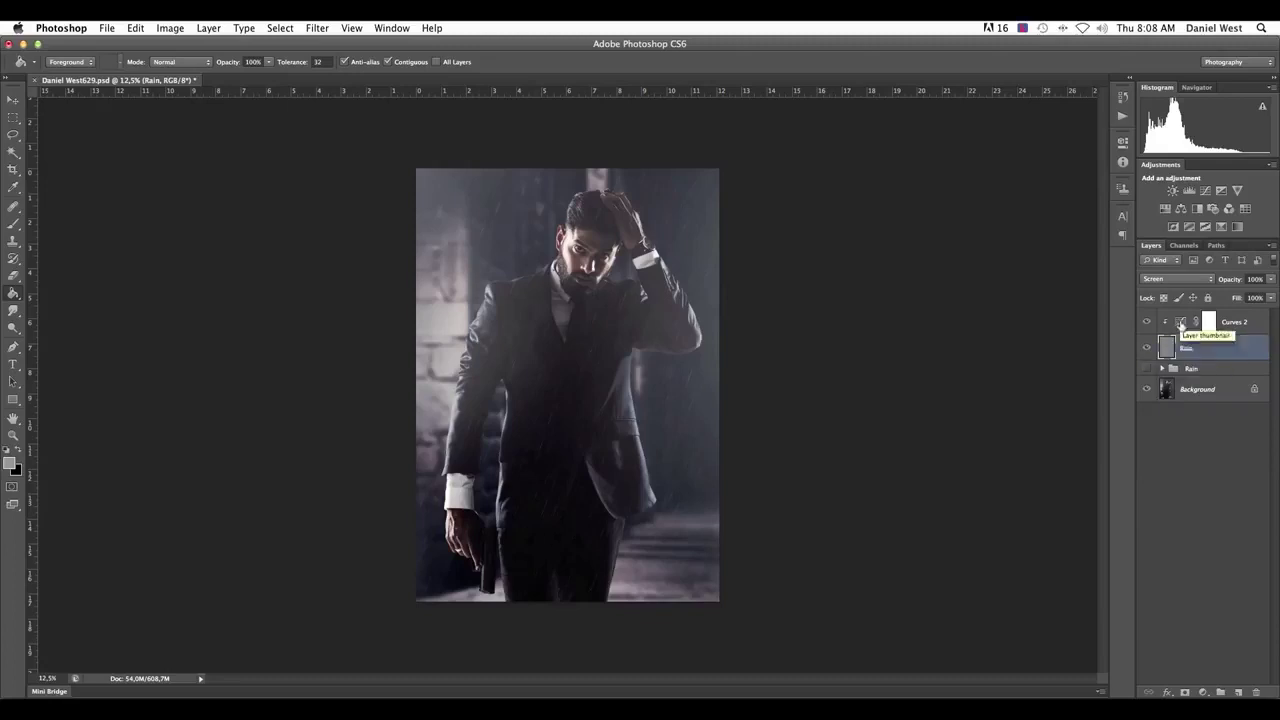
left_click(1203, 324)
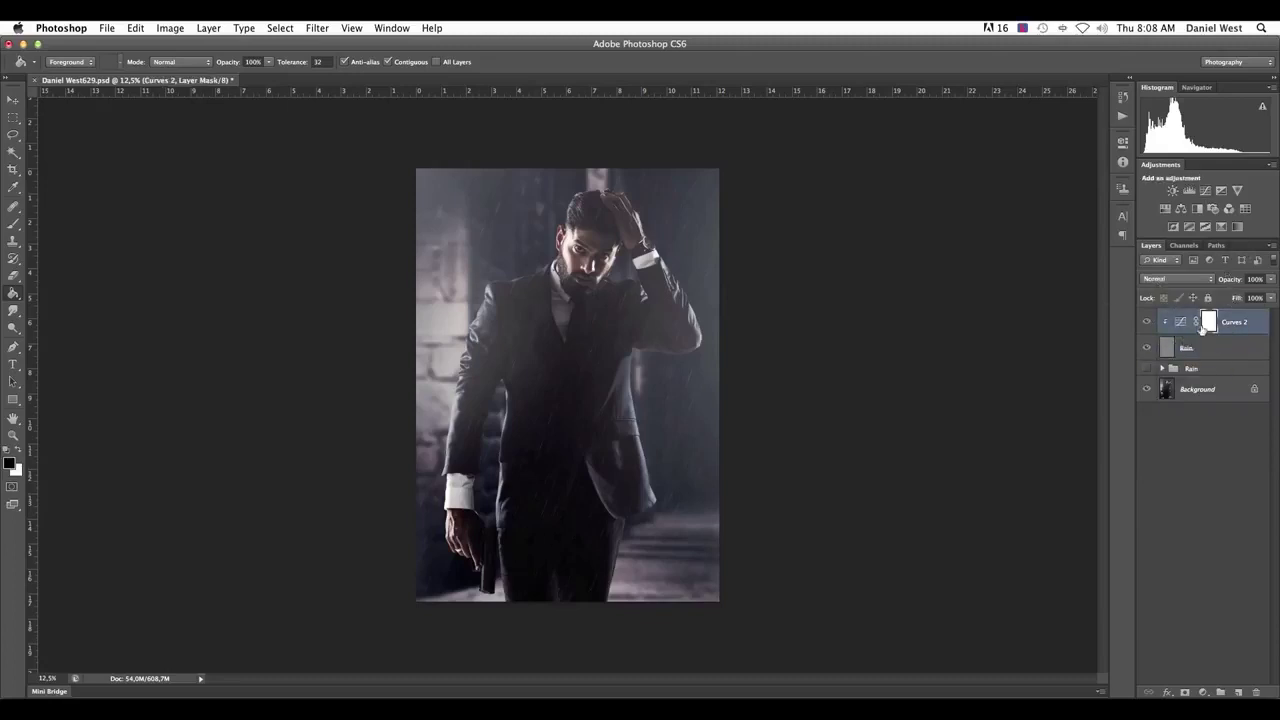
left_click(1181, 322)
double_click(1181, 322)
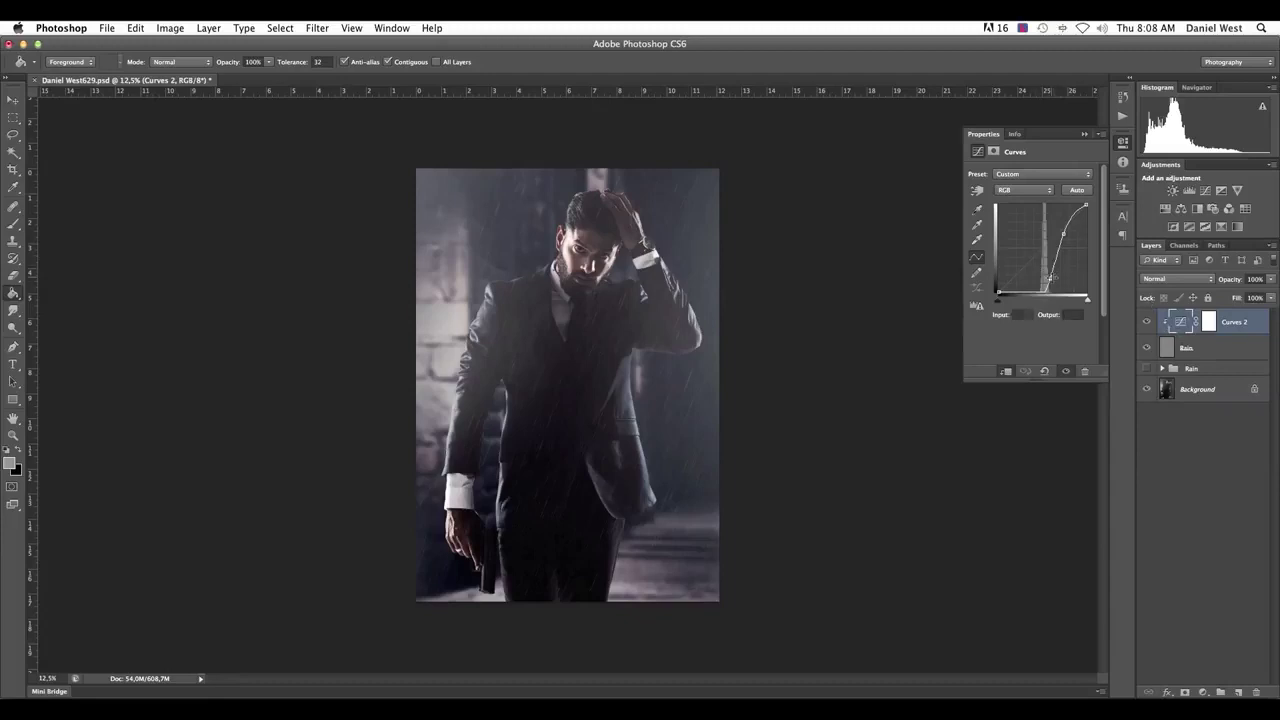
left_click_drag(1052, 280, 1050, 280)
Select Rain with Curves 2 and duplicate the pair with Ctrl+J
left_click(1167, 348)
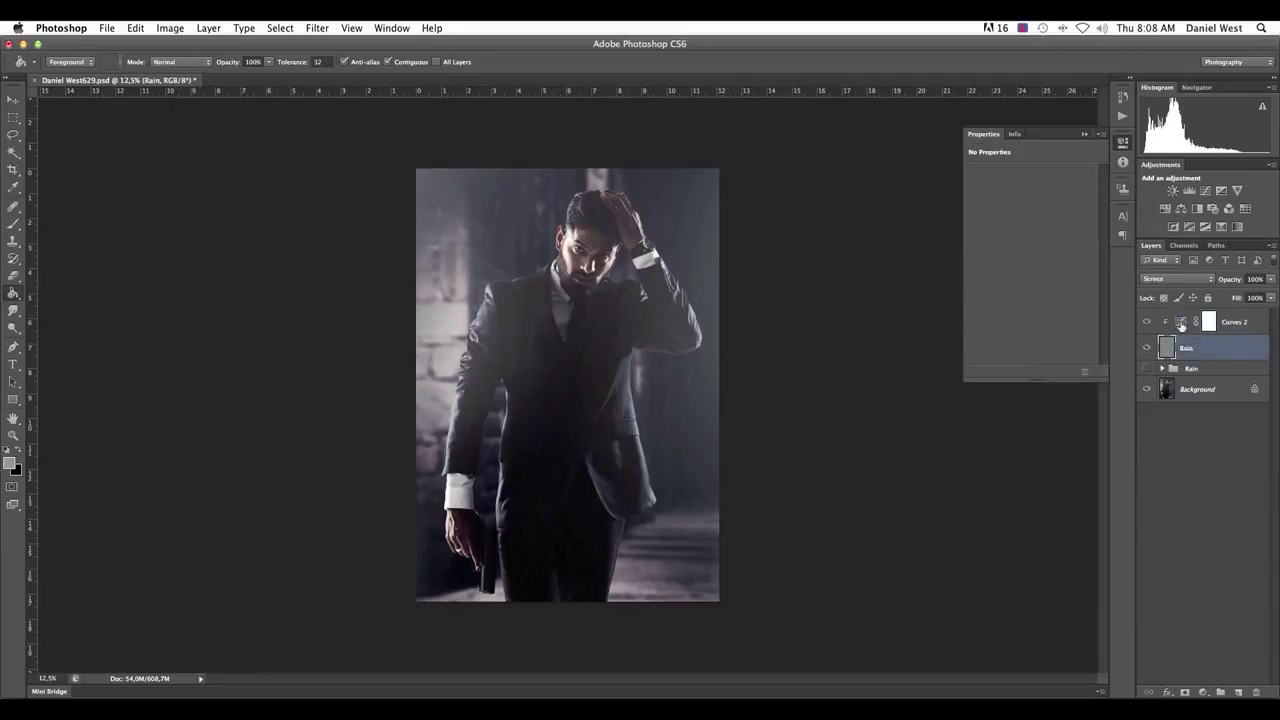
left_click(1181, 325, "shift")
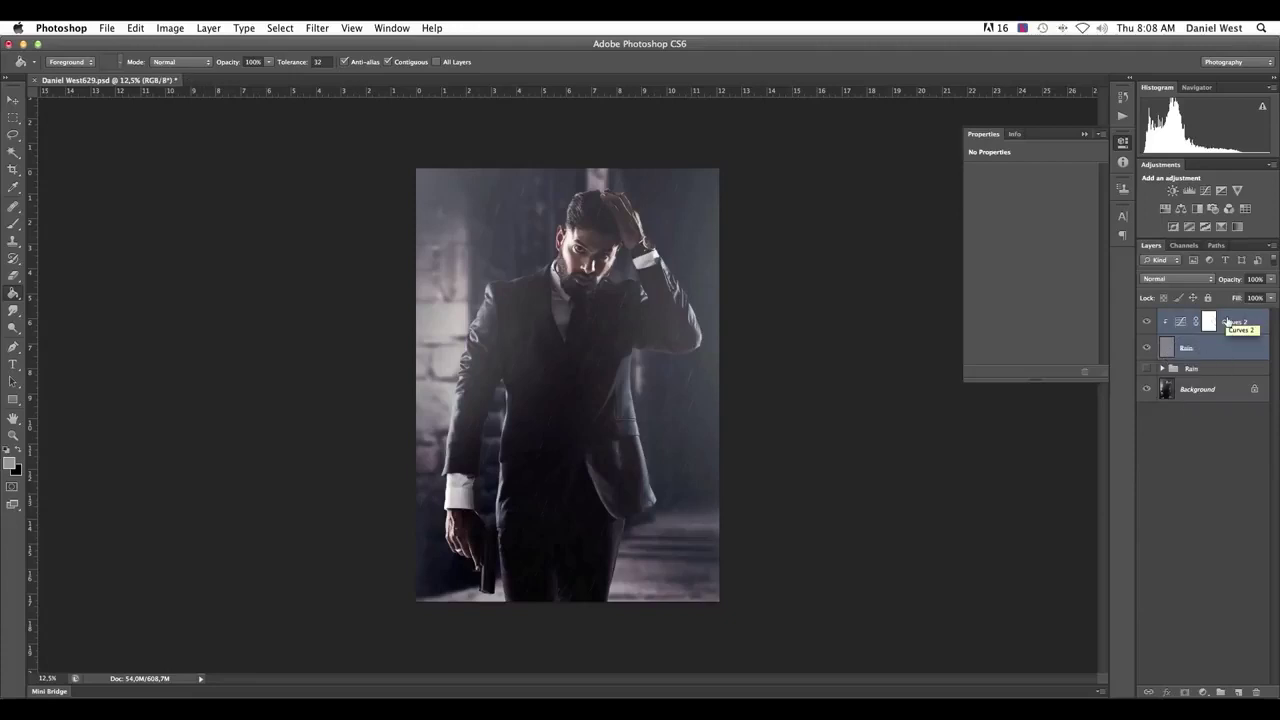
key("ctrl+j")
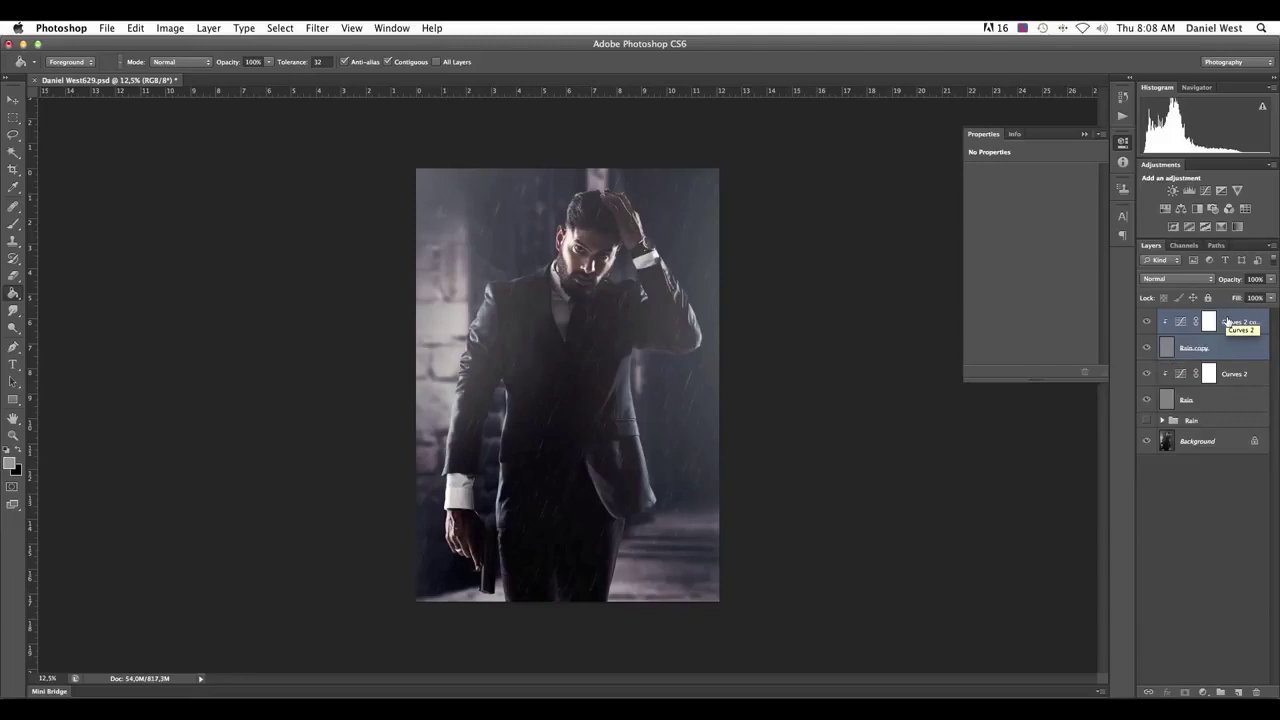
Alt-drag the rain and curves pair into a third copy and shrink Rain copy 2 to about 65%
left_click(1146, 349)
left_click_drag(1162, 348, 1186, 348)
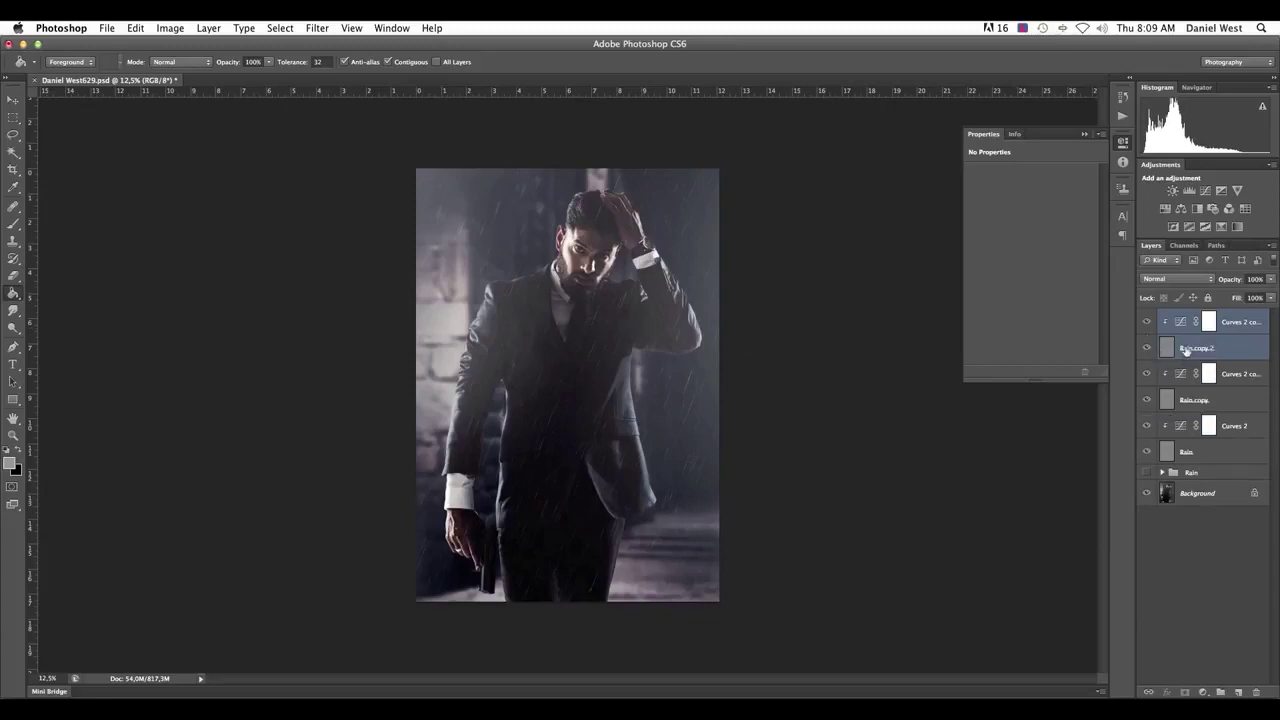
left_click(1178, 348)
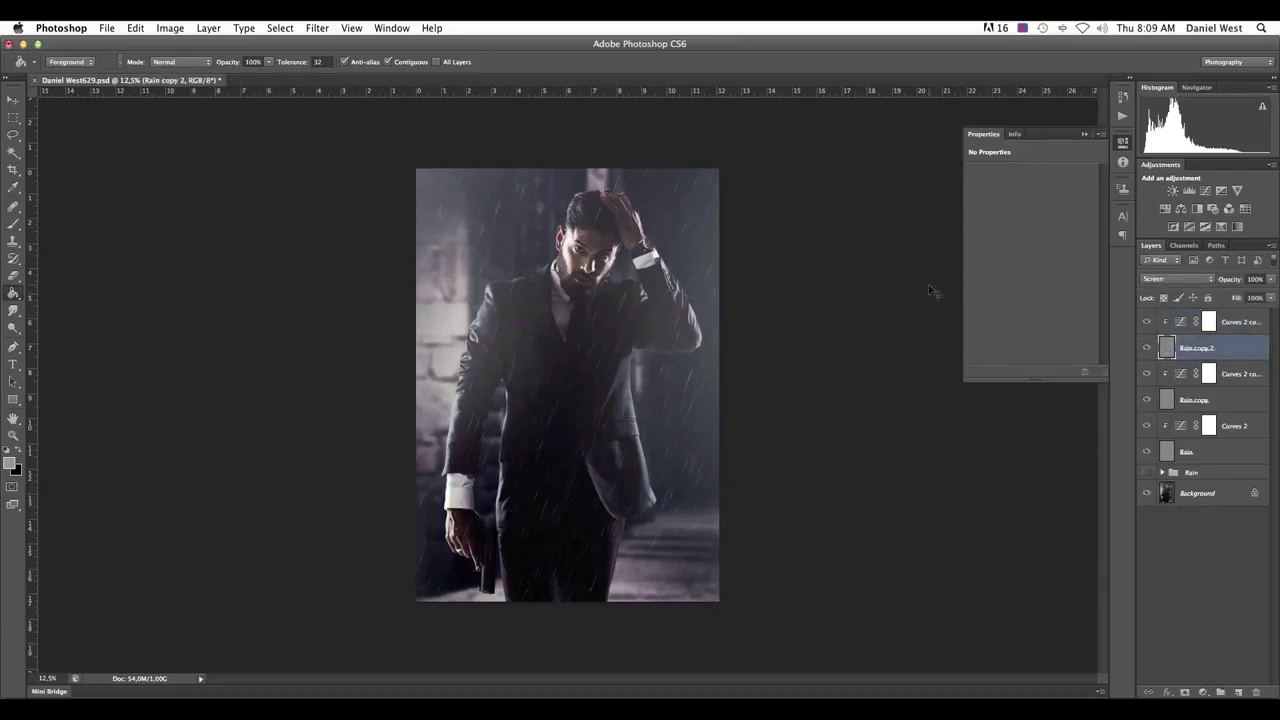
key("ctrl+t")
key("ctrl+minus")
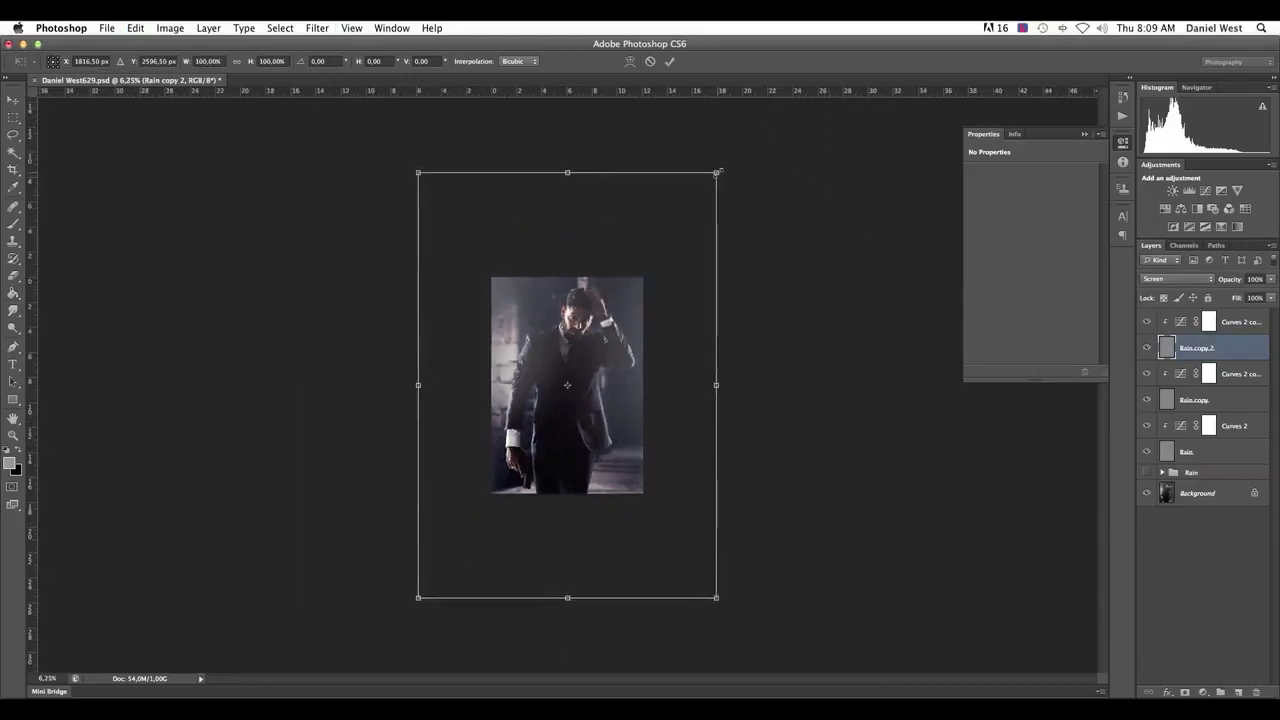
left_click_drag(718, 171, 645, 233)
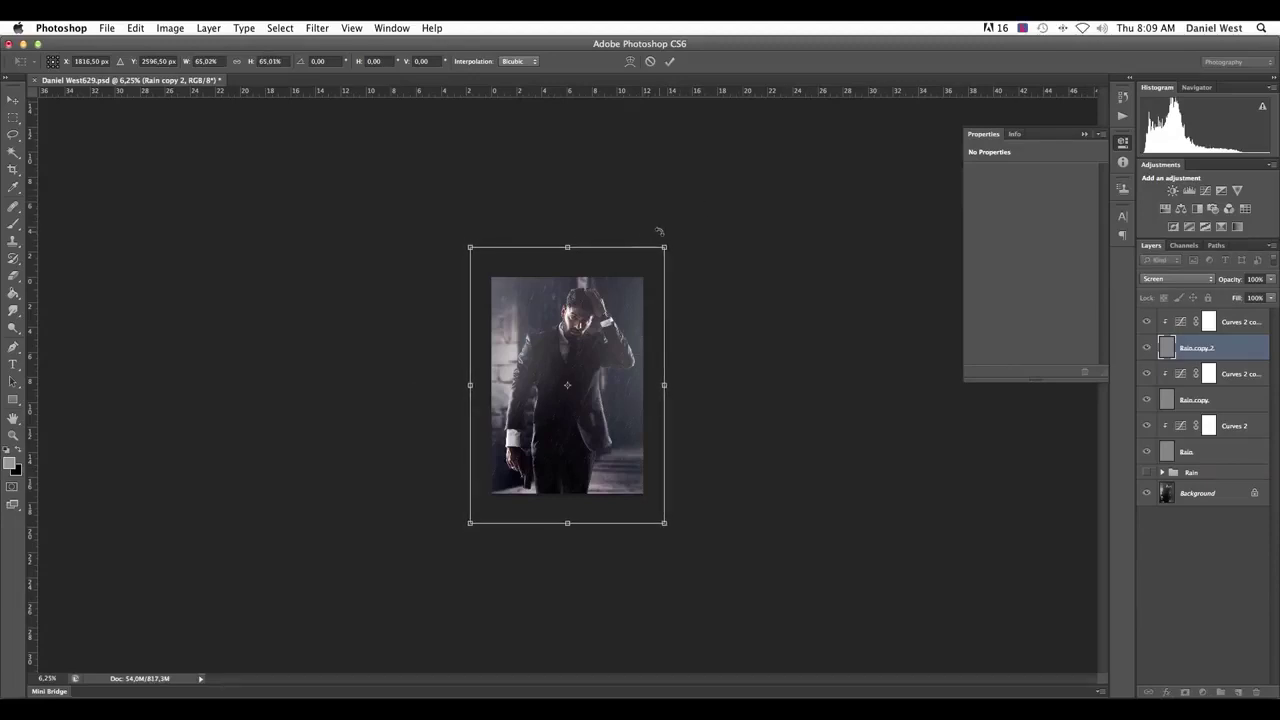
key("ctrl+plus")
key("ctrl+plus")
key("ctrl+plus")
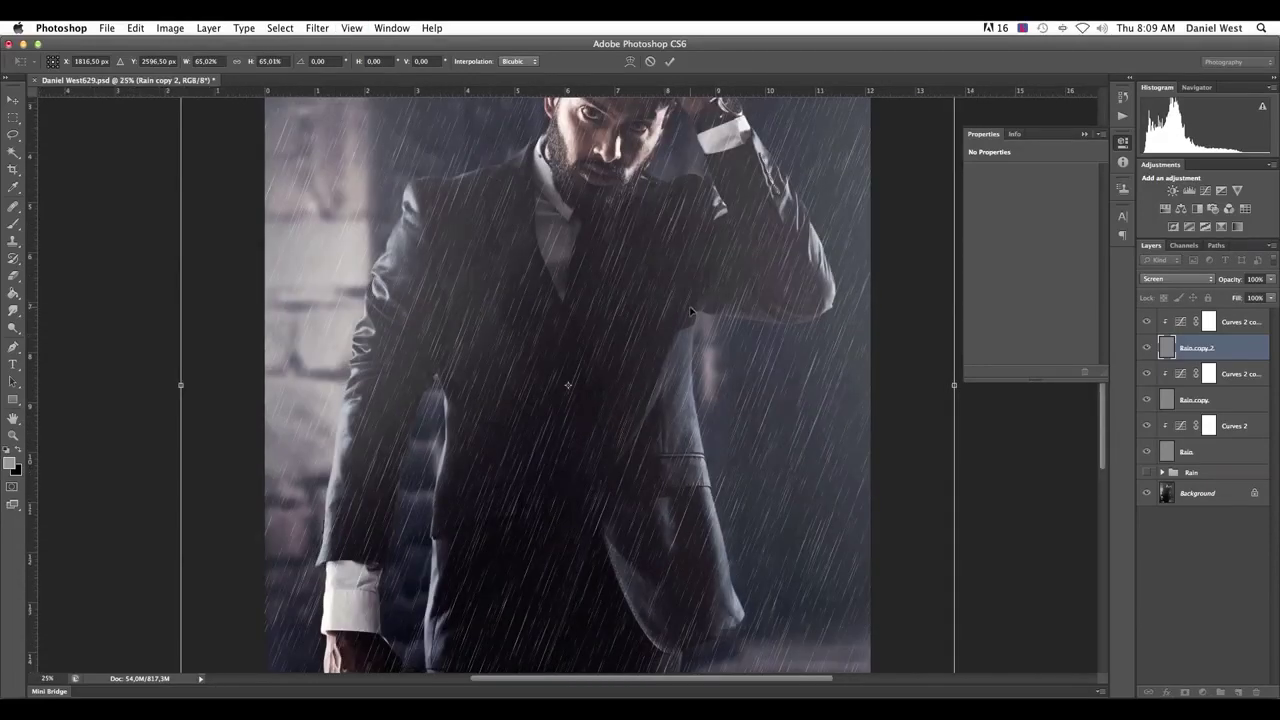
key("shift+g")
key("Return")
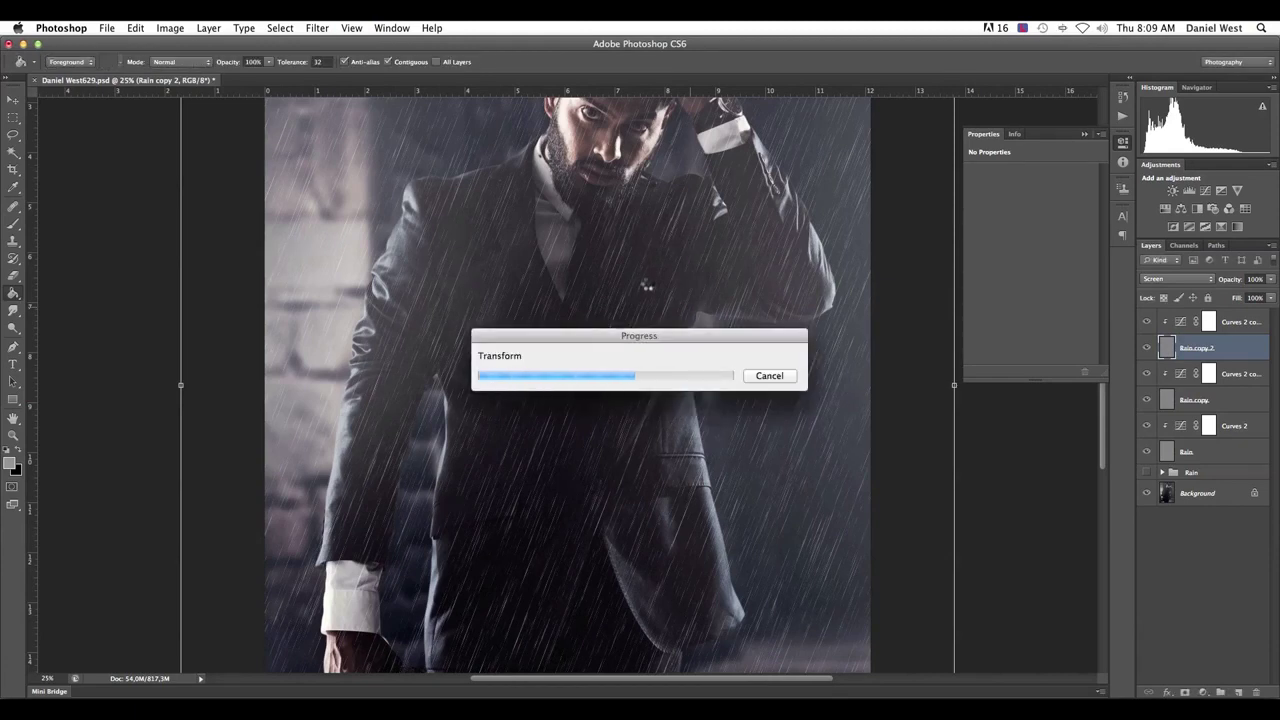
Steepen the top Curves copy layer's curve to darken the rain, adding an upper highlight point
key("super+minus")
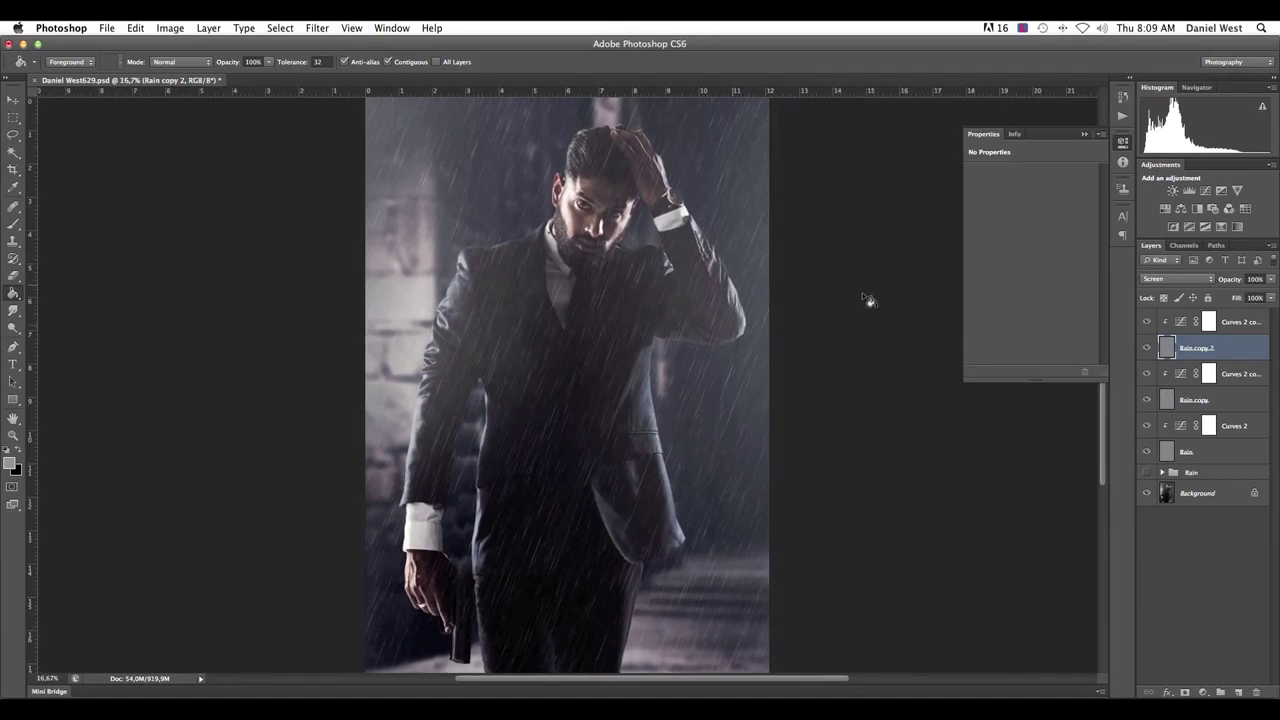
left_click(1185, 327)
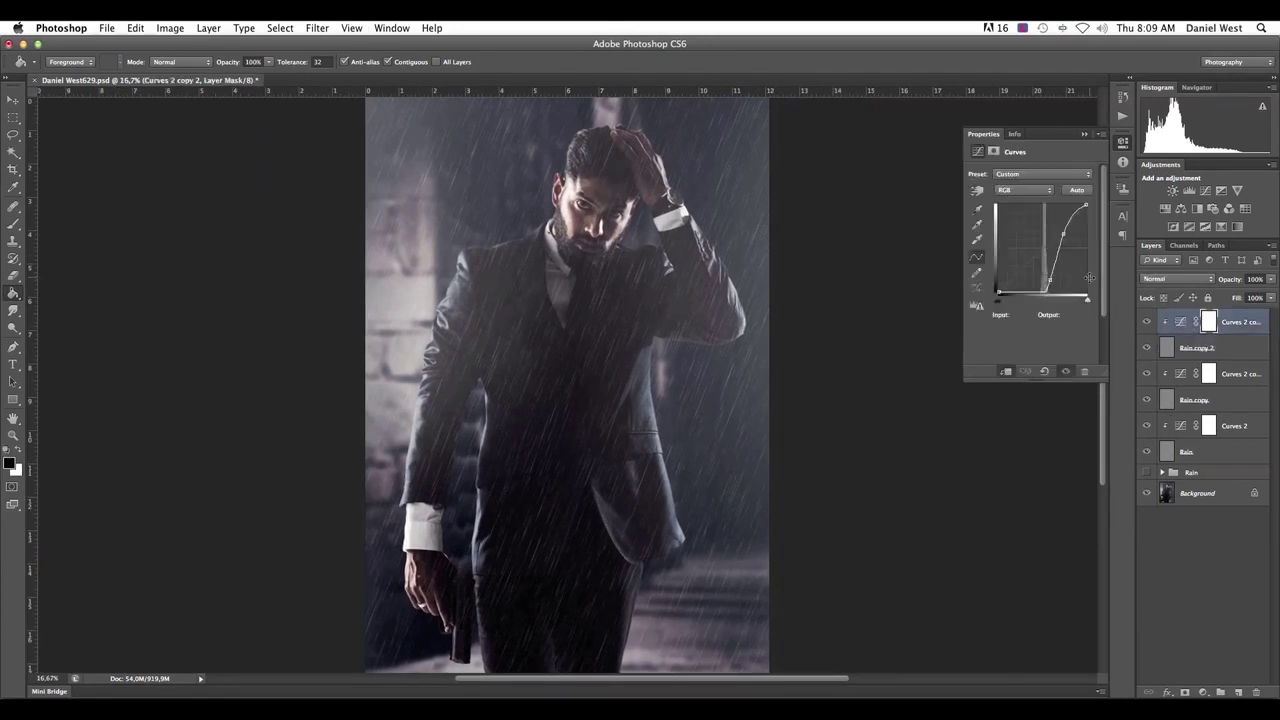
left_click_drag(1049, 281, 1054, 283)
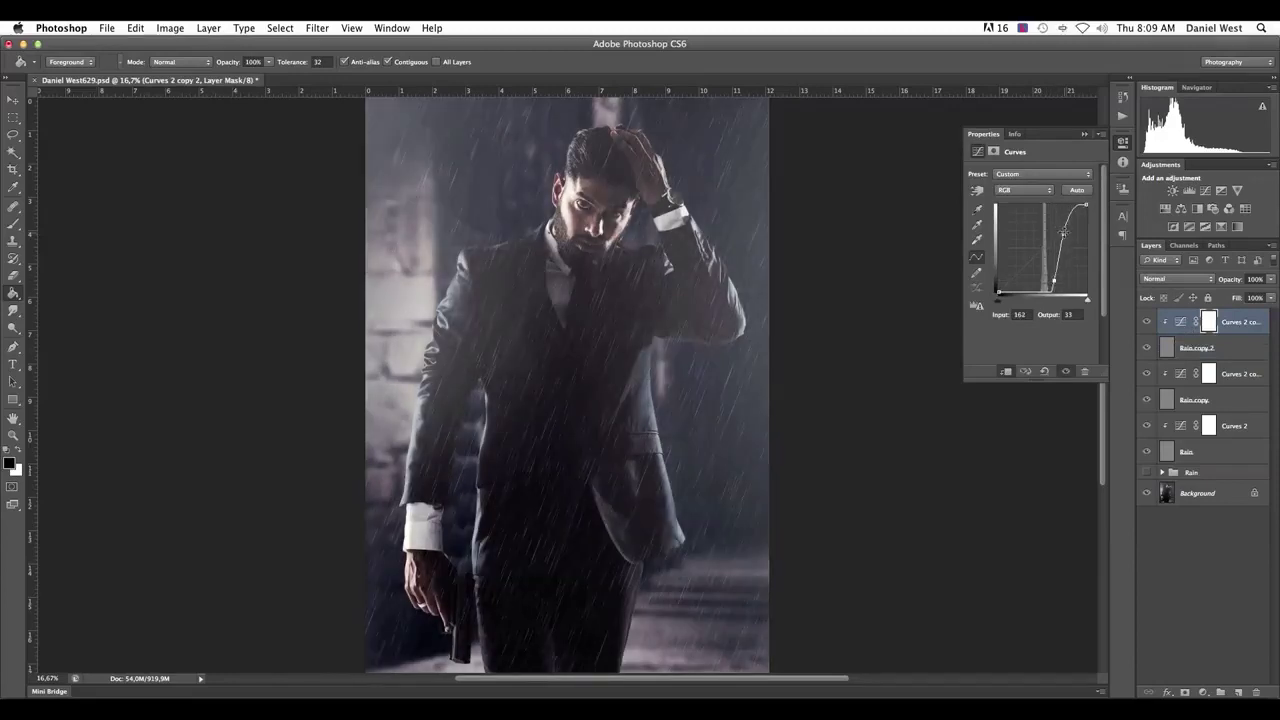
left_click_drag(1063, 233, 1071, 217)
left_click(1053, 281)
Reshape the middle Curves copy layer's curve for brighter streaks, then select all rain and curves layers
left_click(1182, 374)
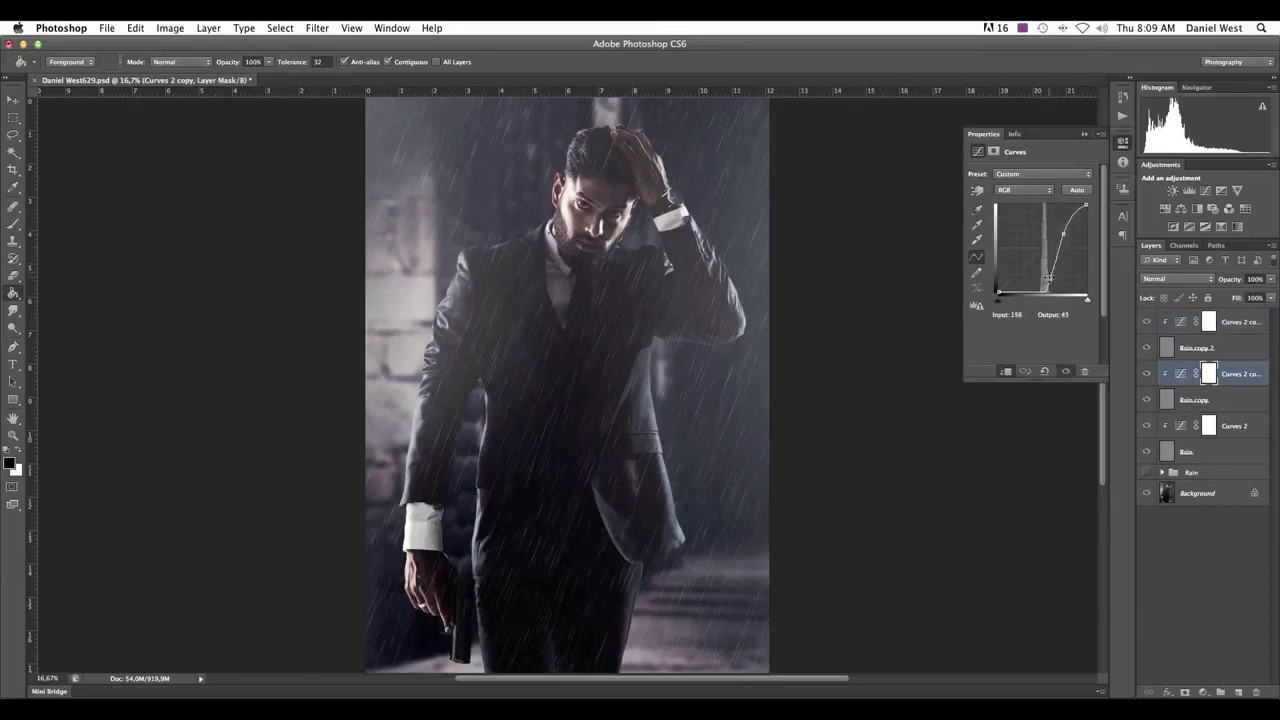
left_click_drag(1052, 281, 1054, 281)
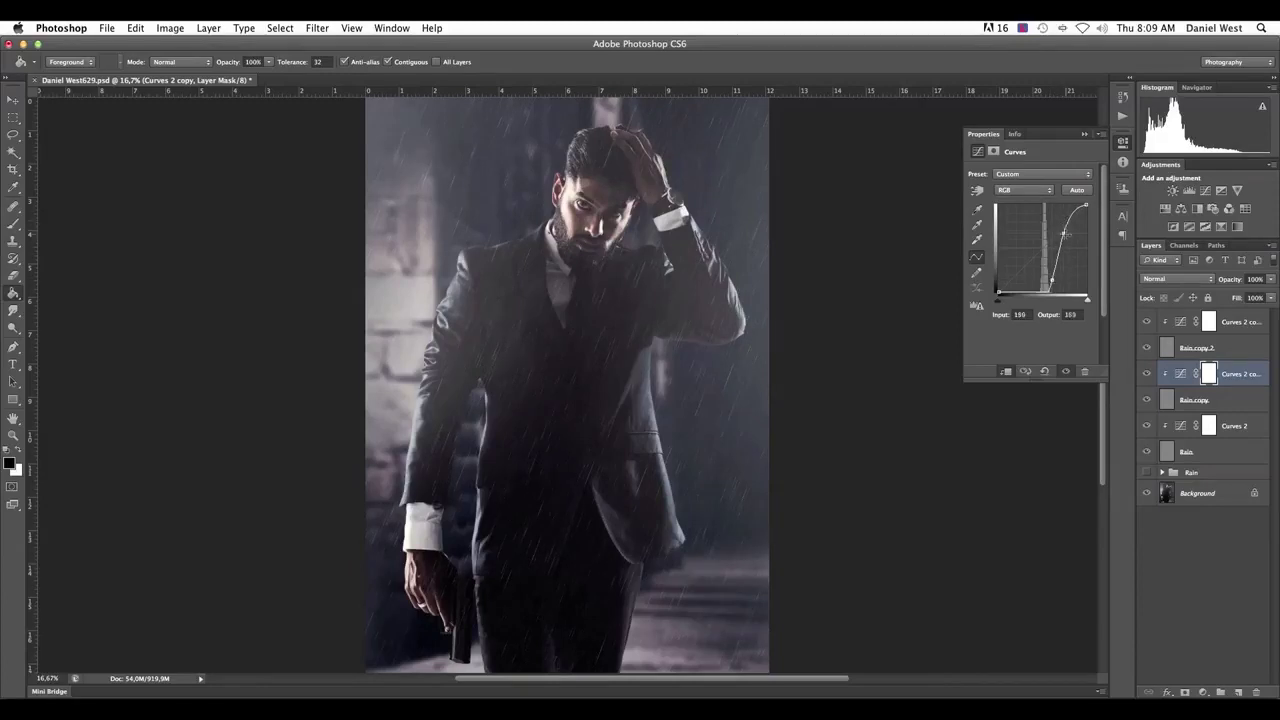
left_click_drag(1065, 233, 1063, 227)
left_click(1179, 323)
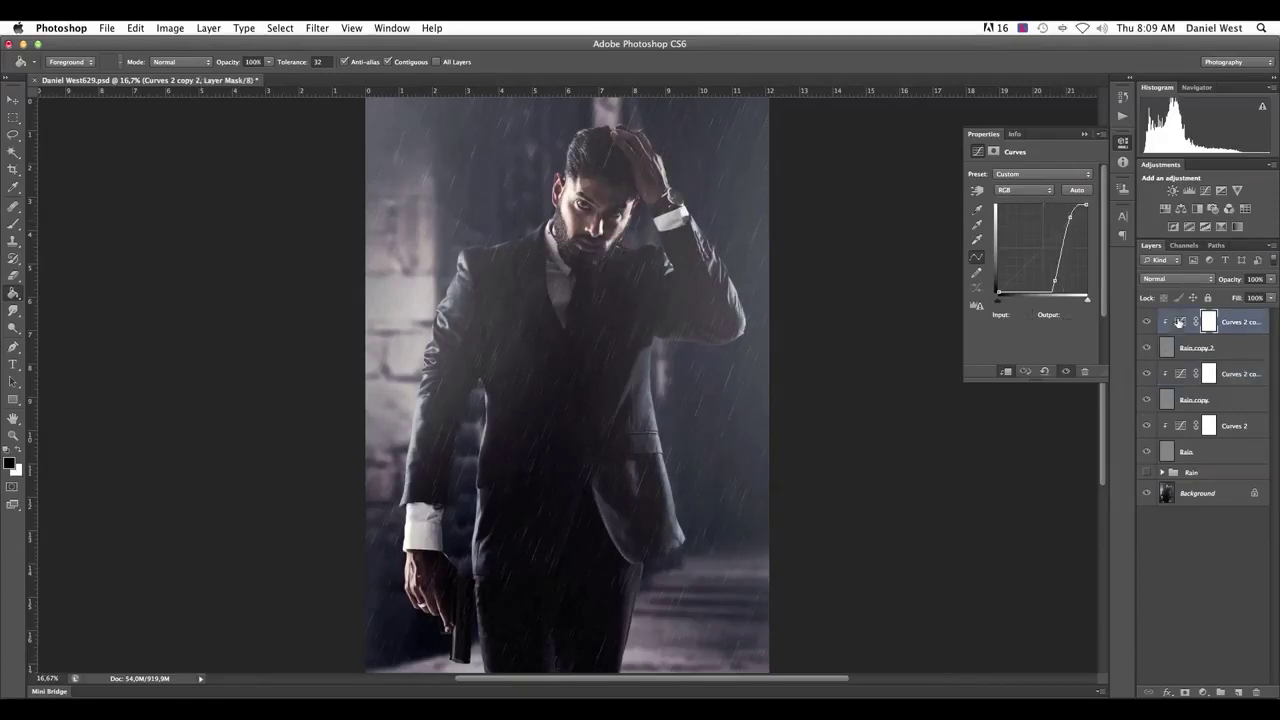
left_click(1175, 450, "shift")
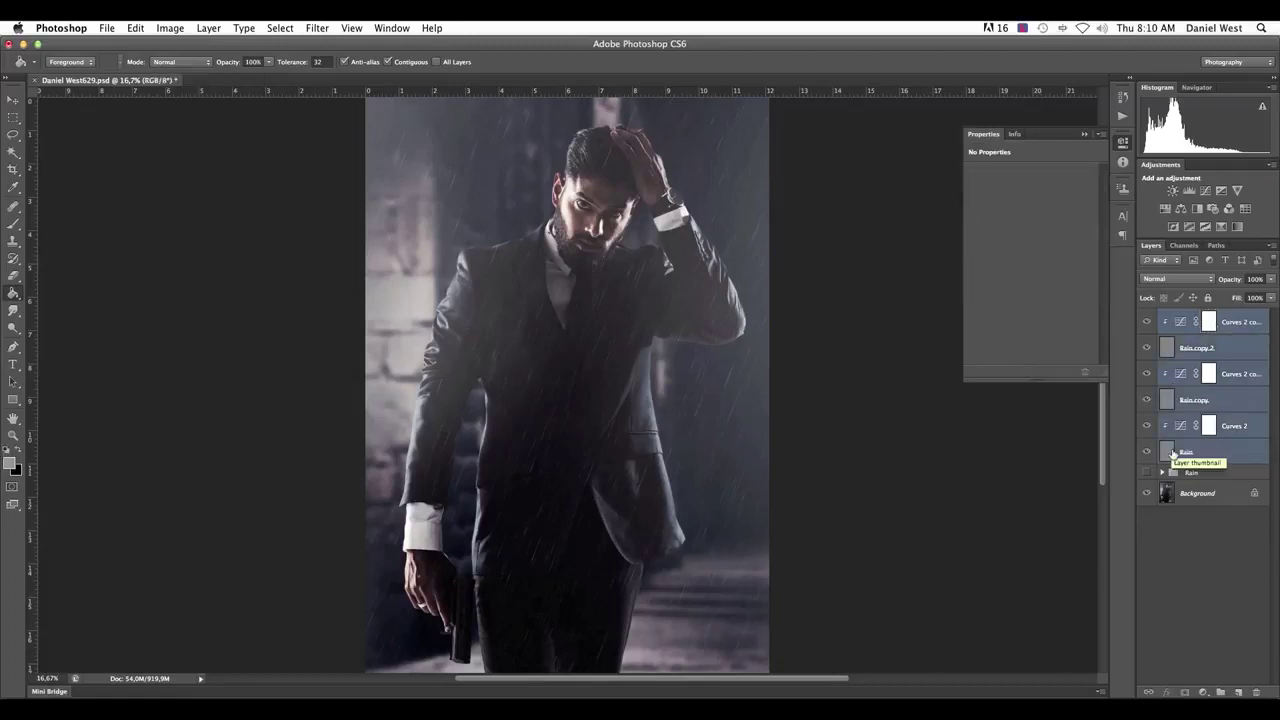
Group the selected rain and curves layers and name the group 'rain'
key("ctrl+g")
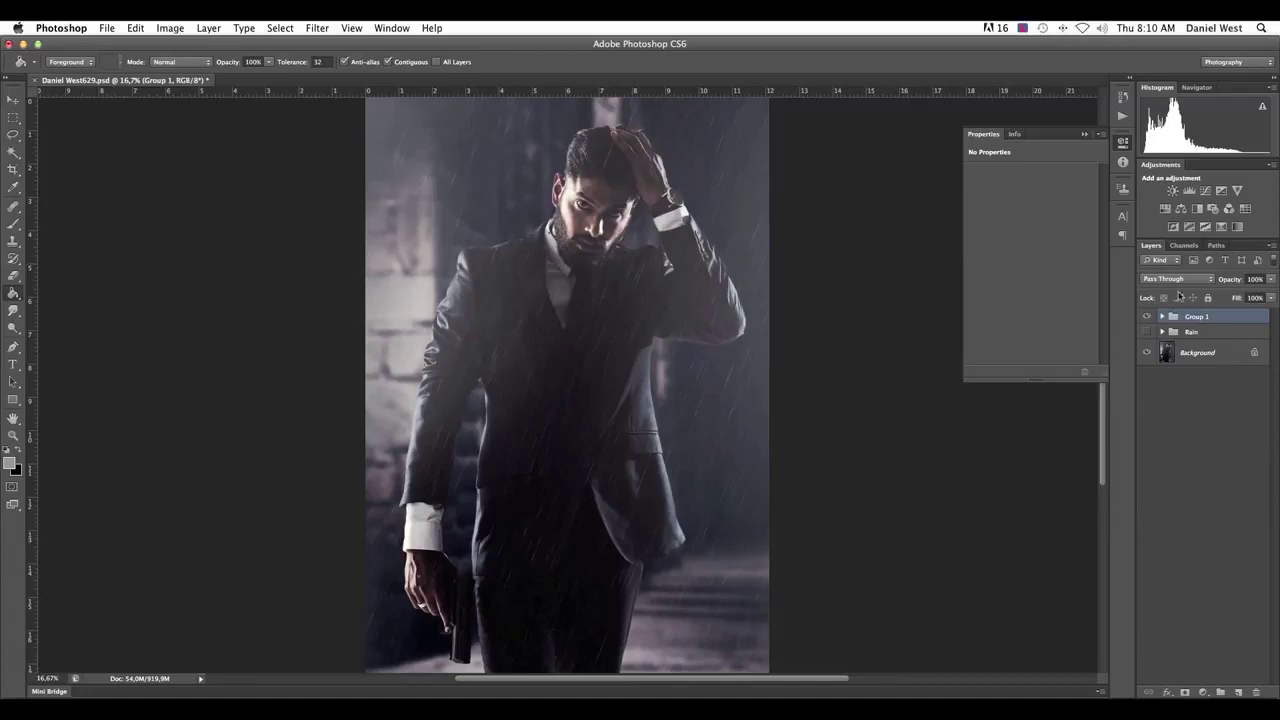
double_click(1191, 316)
type("rain")
key("Return")
key("super+minus")
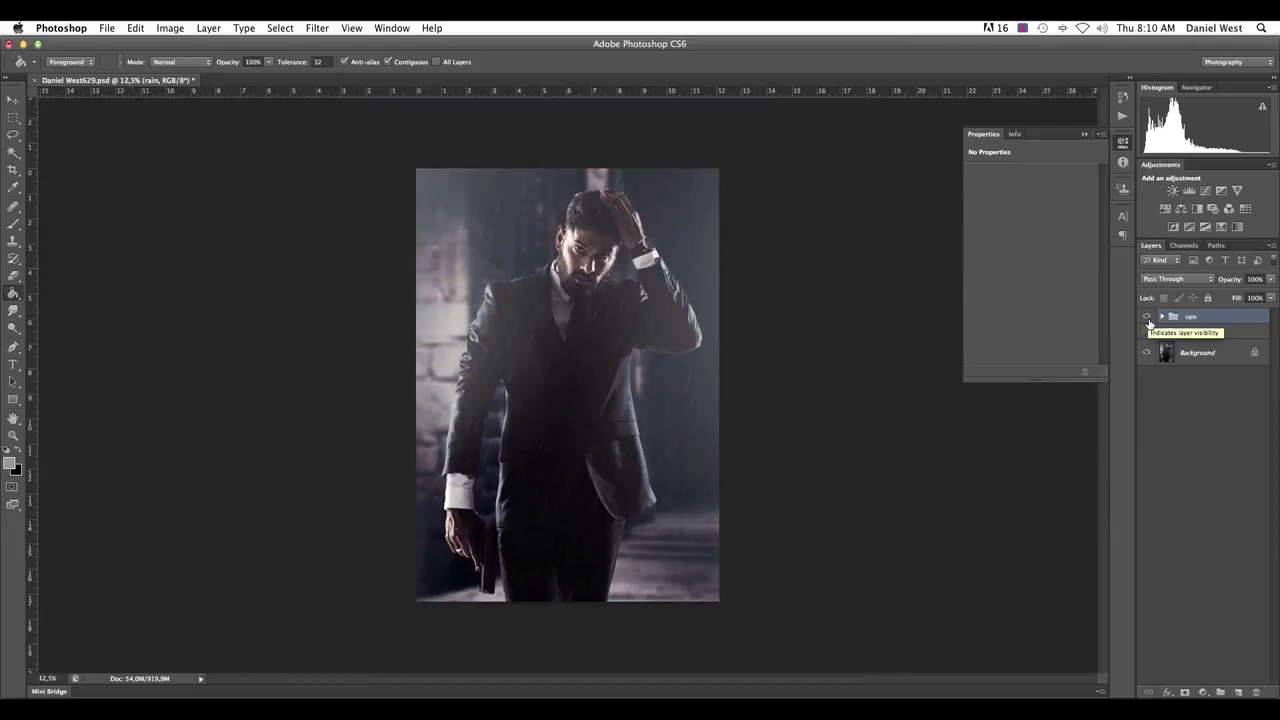
key("super+minus")
key("super+plus")
key("super+plus")
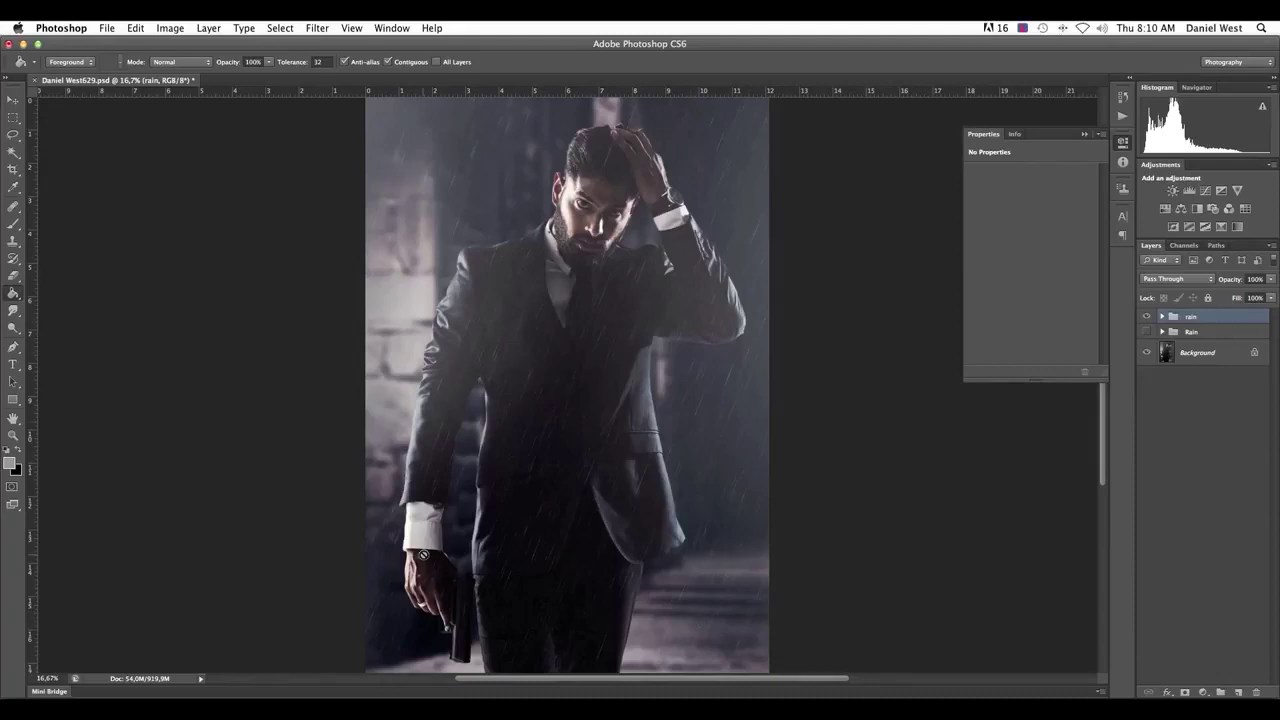
Add a new Layer 2 and choose a scattered splash brush at 144 px
left_click(1238, 692)
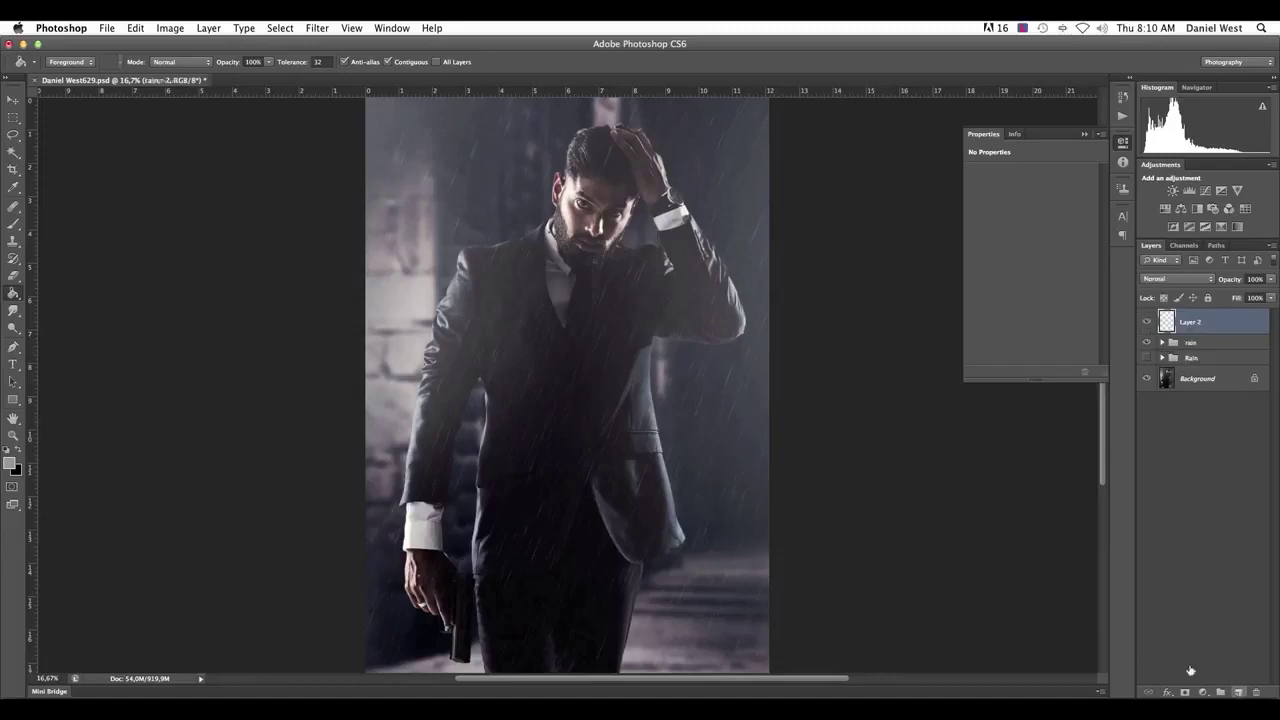
left_click(13, 223)
right_click(634, 268)
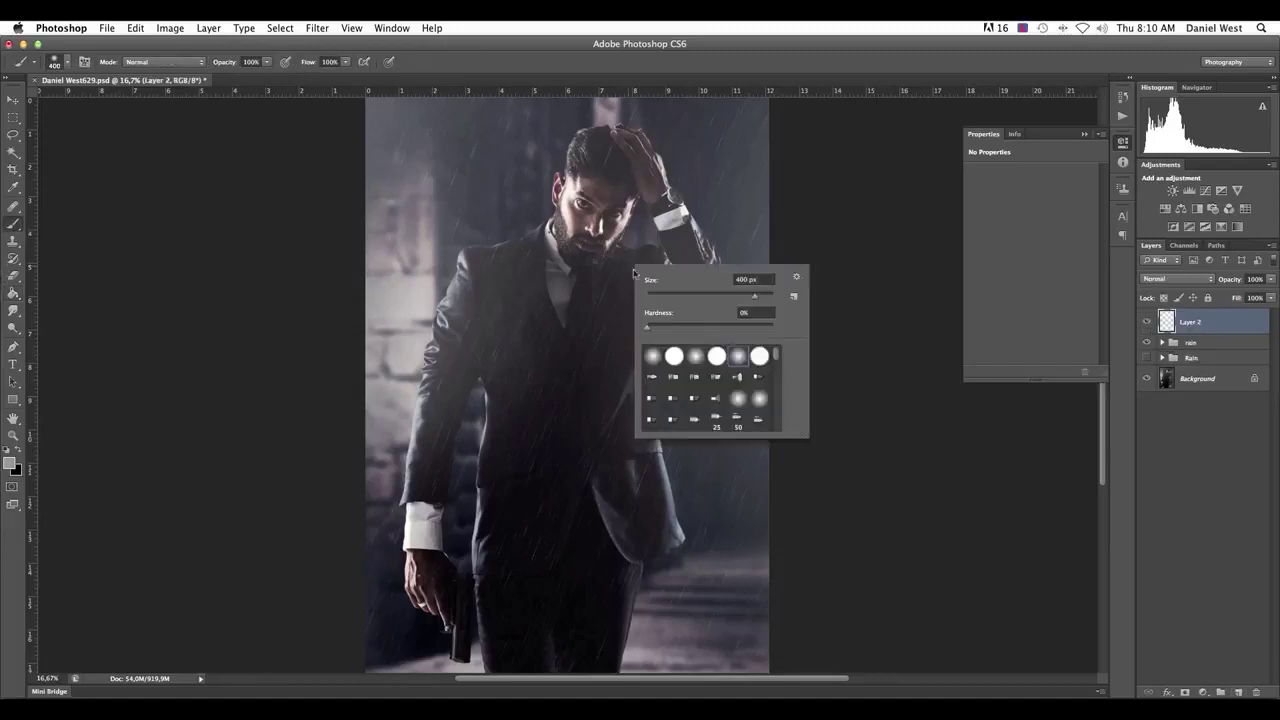
scroll(720, 383, "down", 3)
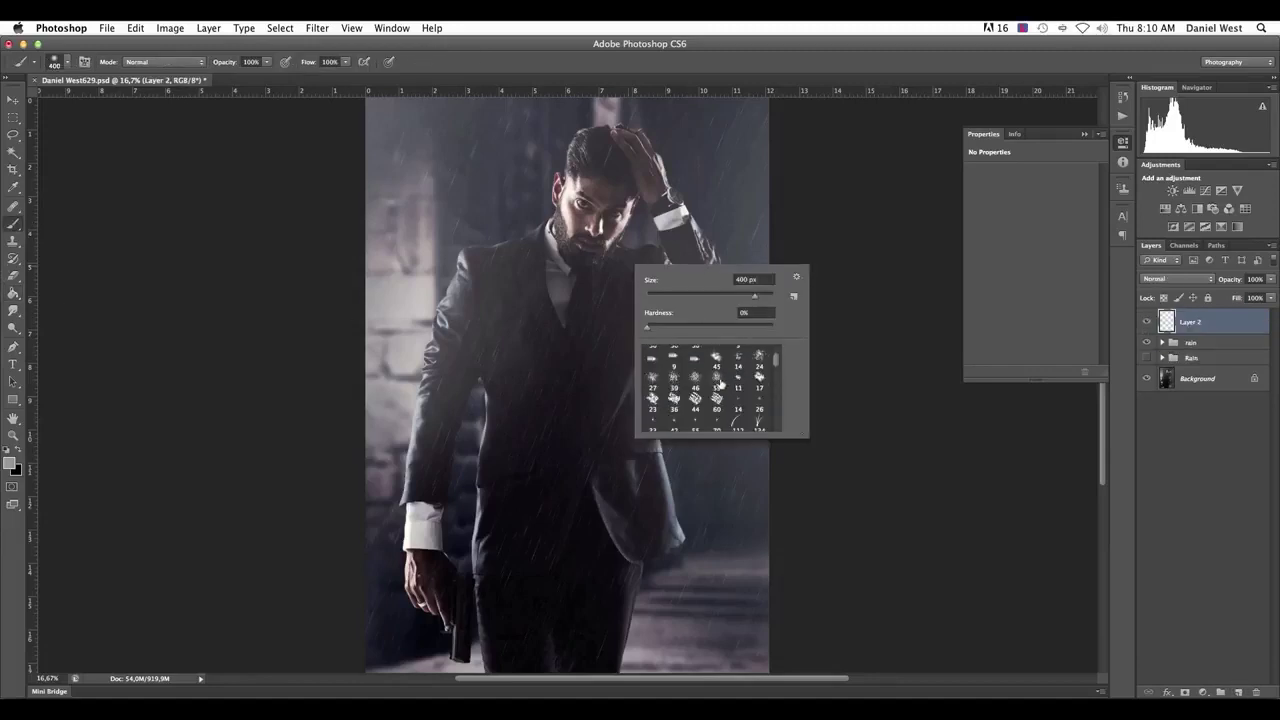
left_click(652, 380)
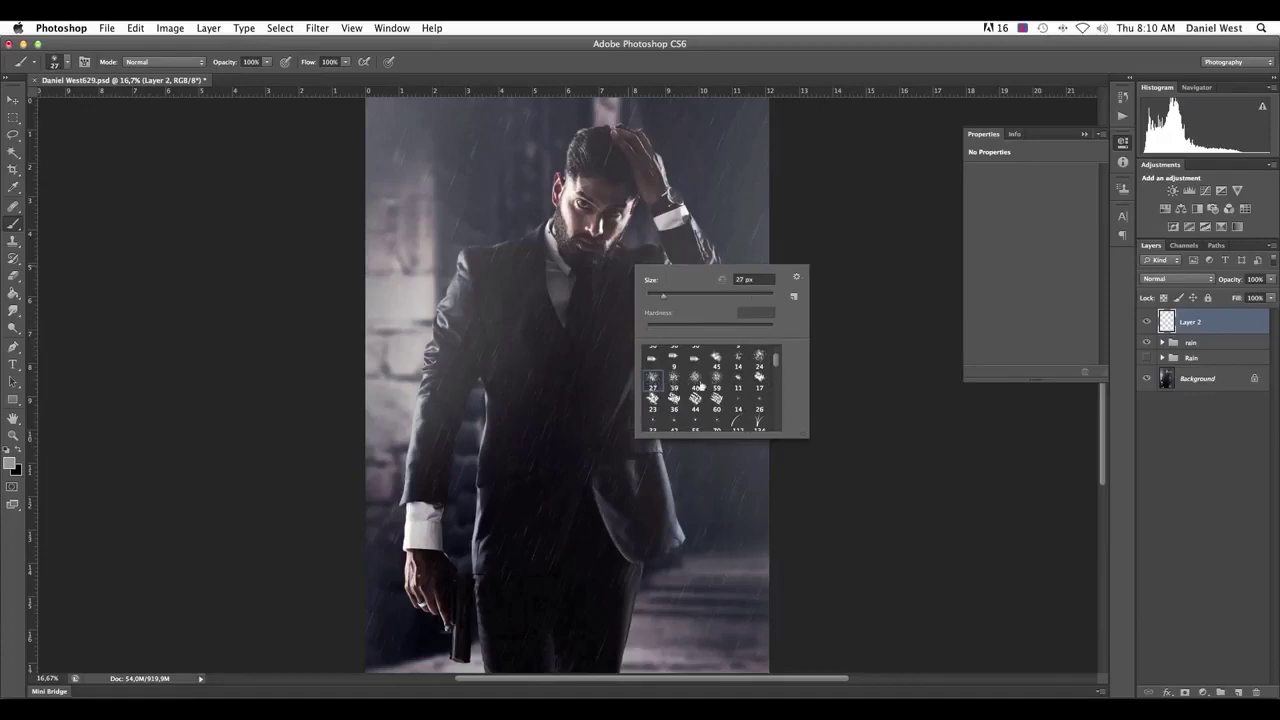
left_click(695, 381)
left_click_drag(676, 297, 724, 300)
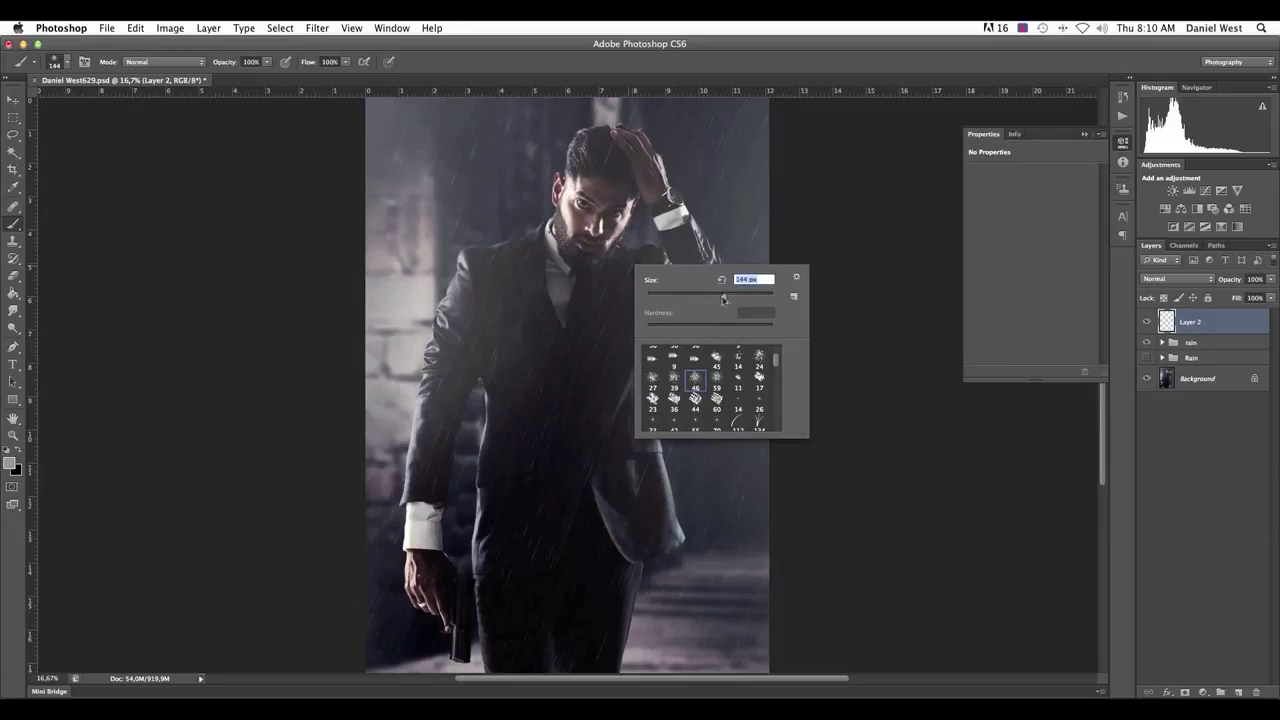
left_click(908, 196)
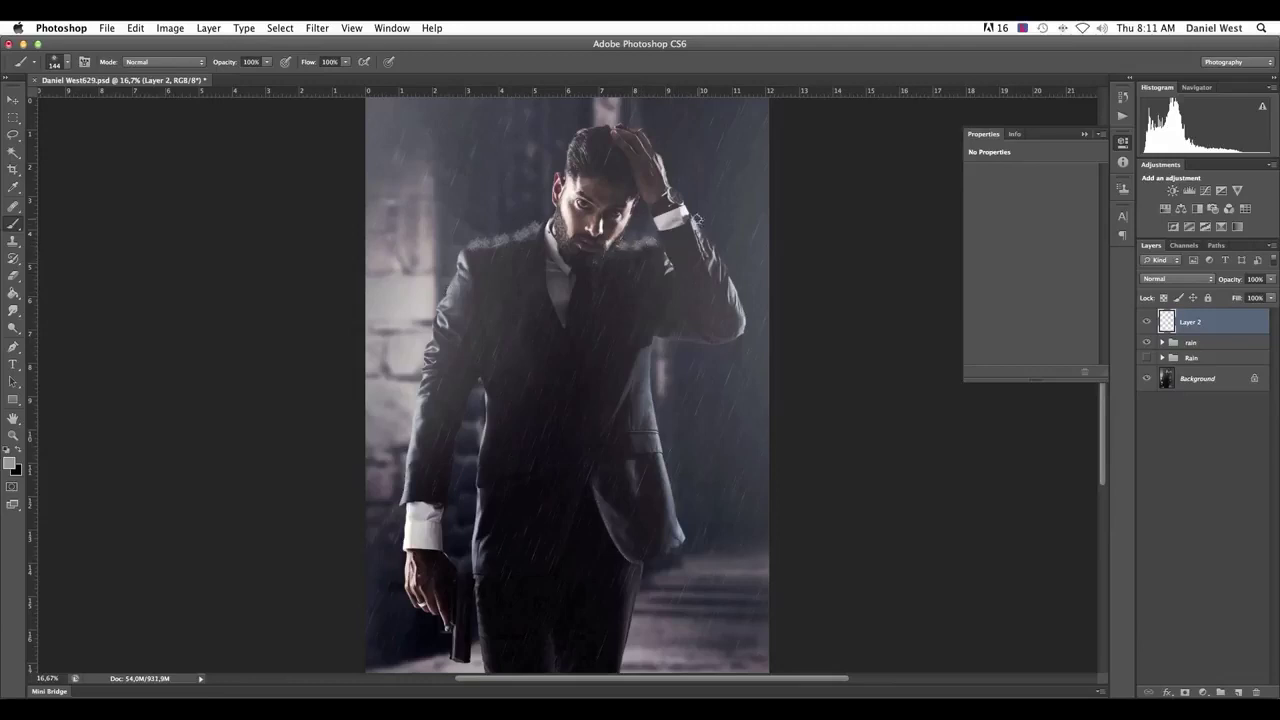
Paint faint splashes along the sleeve up to the cuff, then fade Layer 2 to about 15% opacity
left_click_drag(710, 240, 704, 230)
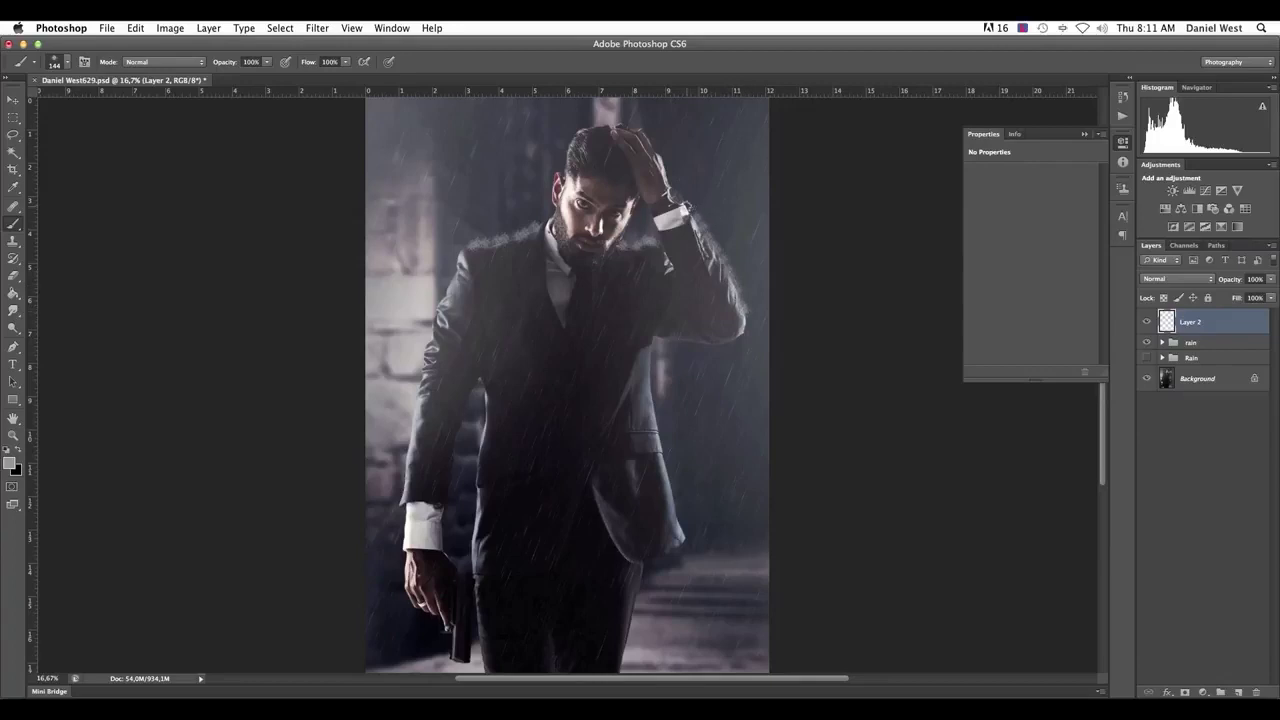
left_click_drag(690, 208, 682, 192)
left_click_drag(1271, 279, 1226, 293)
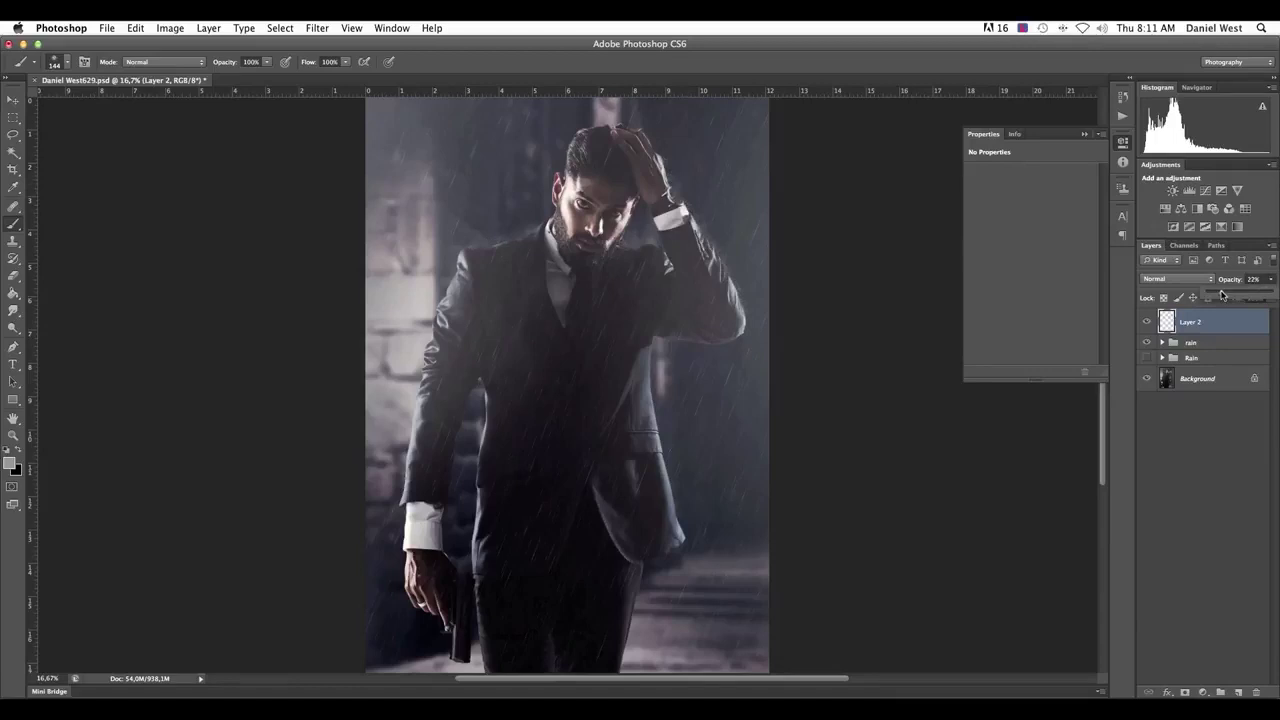
left_click_drag(1221, 293, 1222, 331)
Add a new Layer 3 and set the 59 splatter brush to 199 px
left_click(1240, 691)
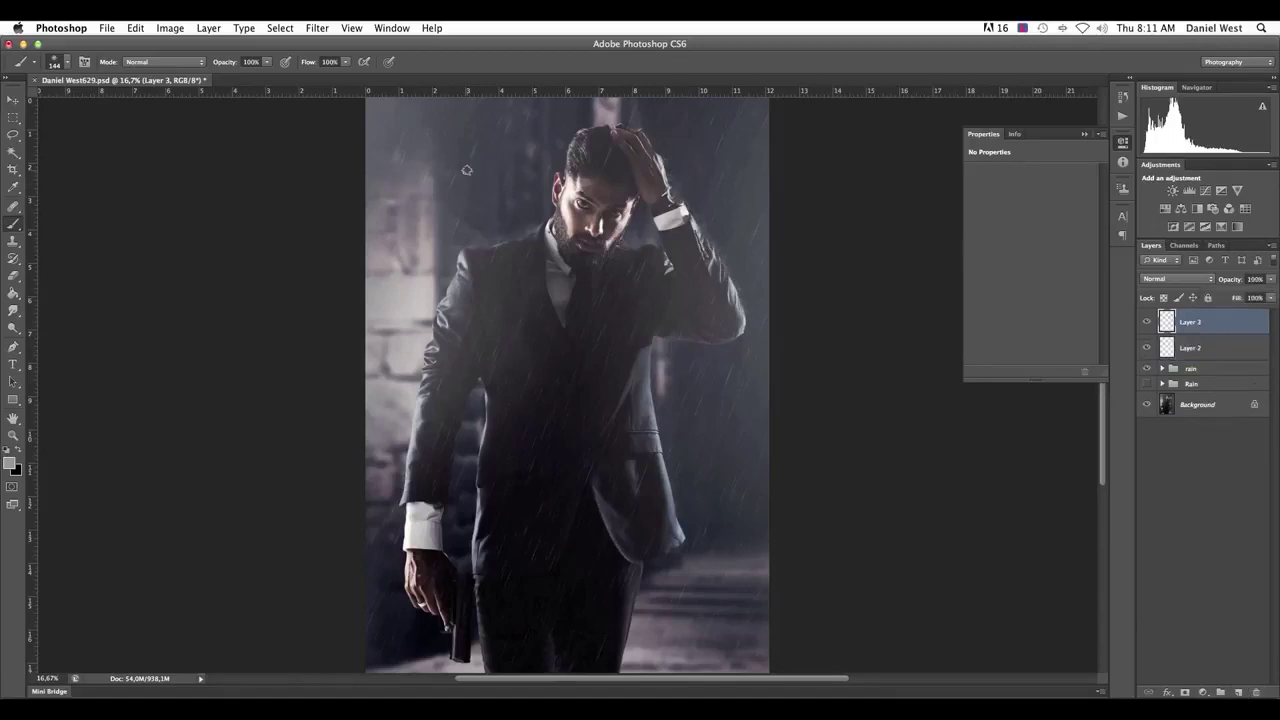
right_click(470, 170)
left_click(556, 284)
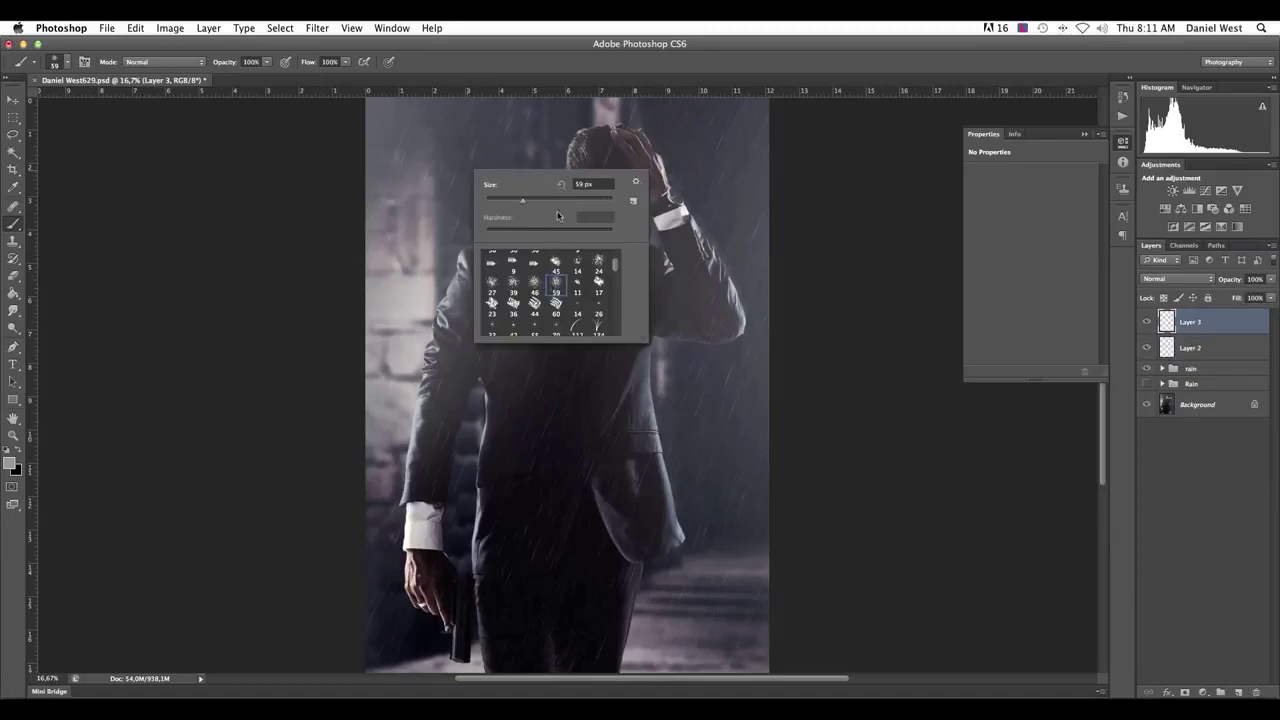
left_click_drag(520, 204, 548, 203)
left_click_drag(558, 204, 591, 186)
key("Return")
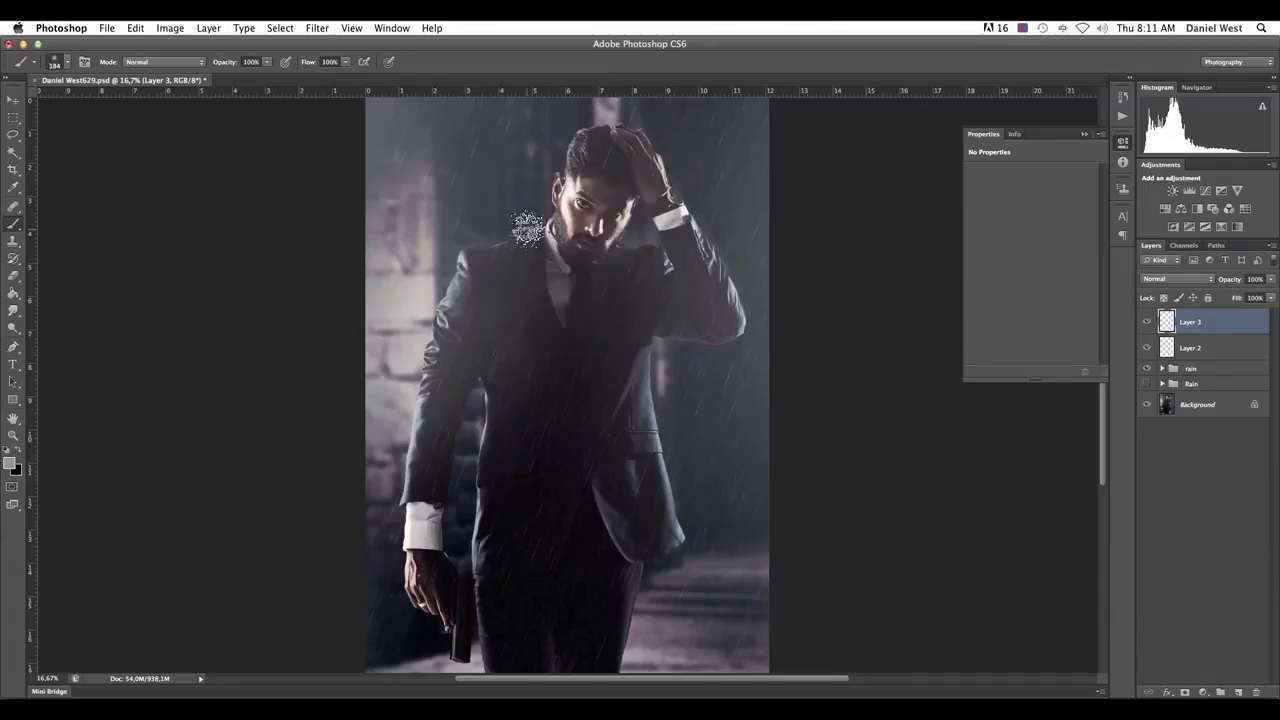
Dab white spray beside the collar, neck, shoulder and across the top of the head
left_click(520, 218)
left_click(491, 237)
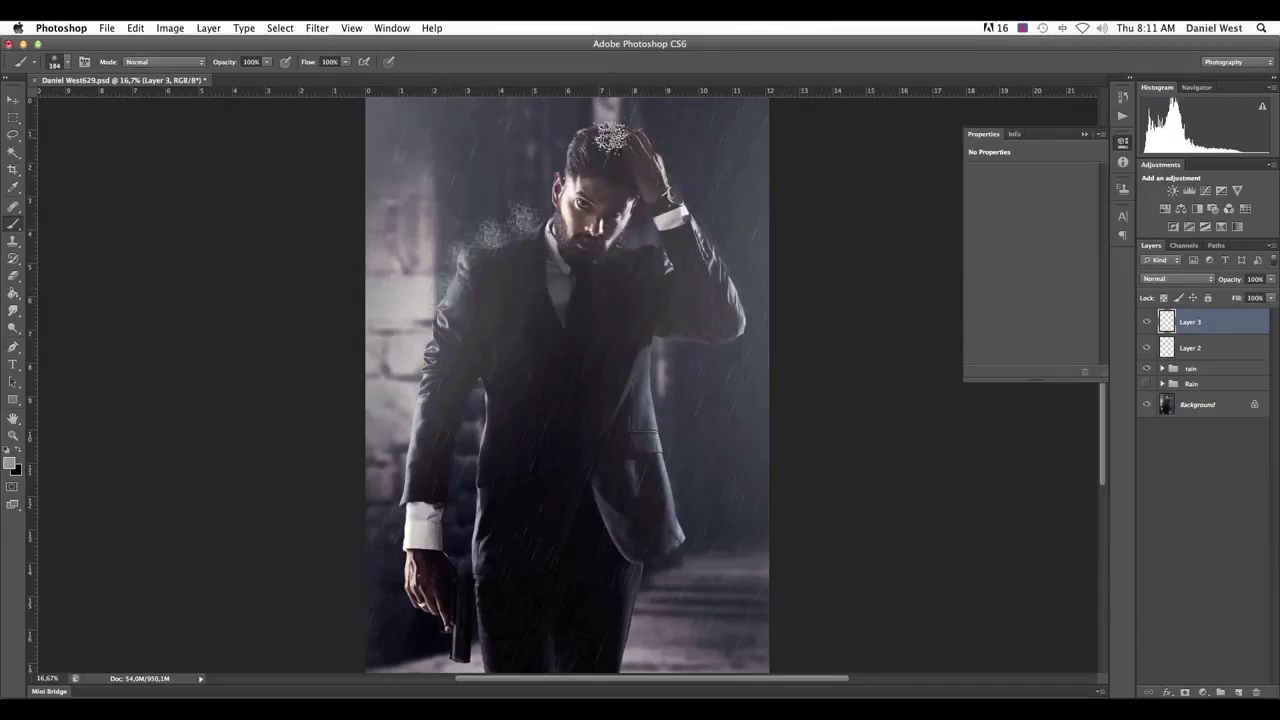
left_click(594, 125)
mouse_move(617, 124)
left_mouse_down()
mouse_move(686, 200)
mouse_move(750, 318)
mouse_move(734, 268)
left_mouse_up()
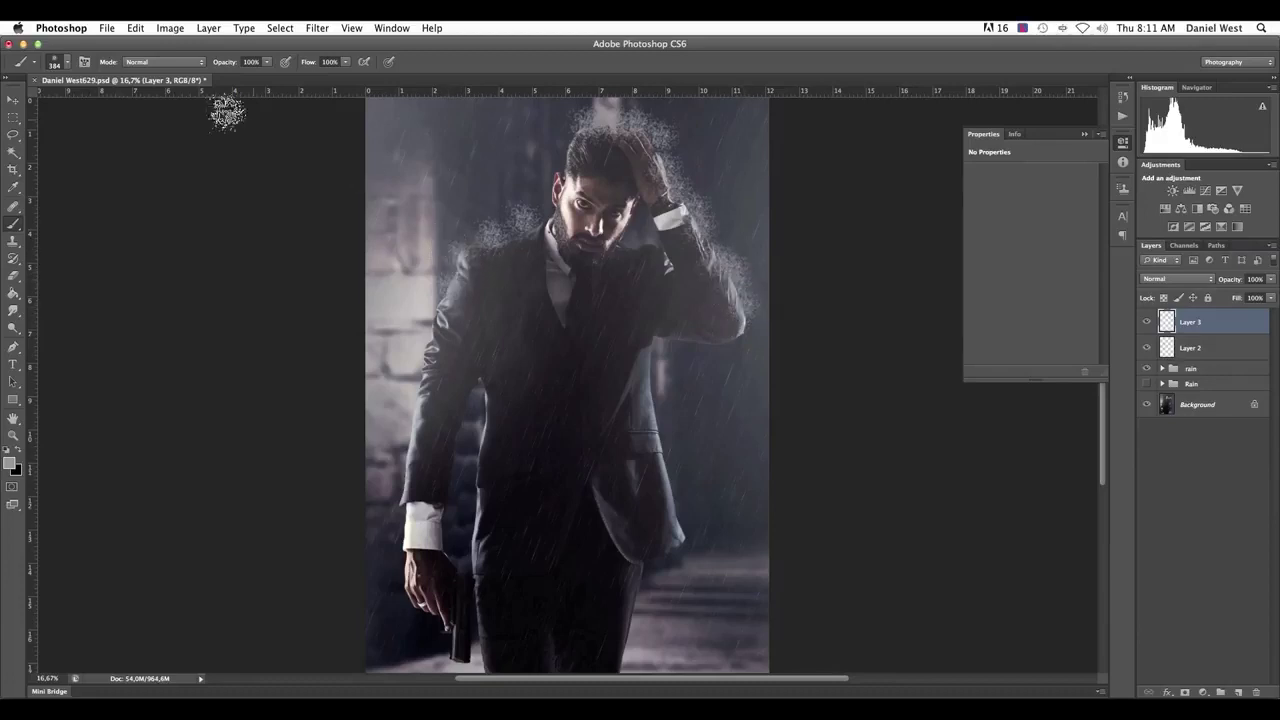
Switch to the Eraser and resize its tip through the brush size options
left_click(13, 280)
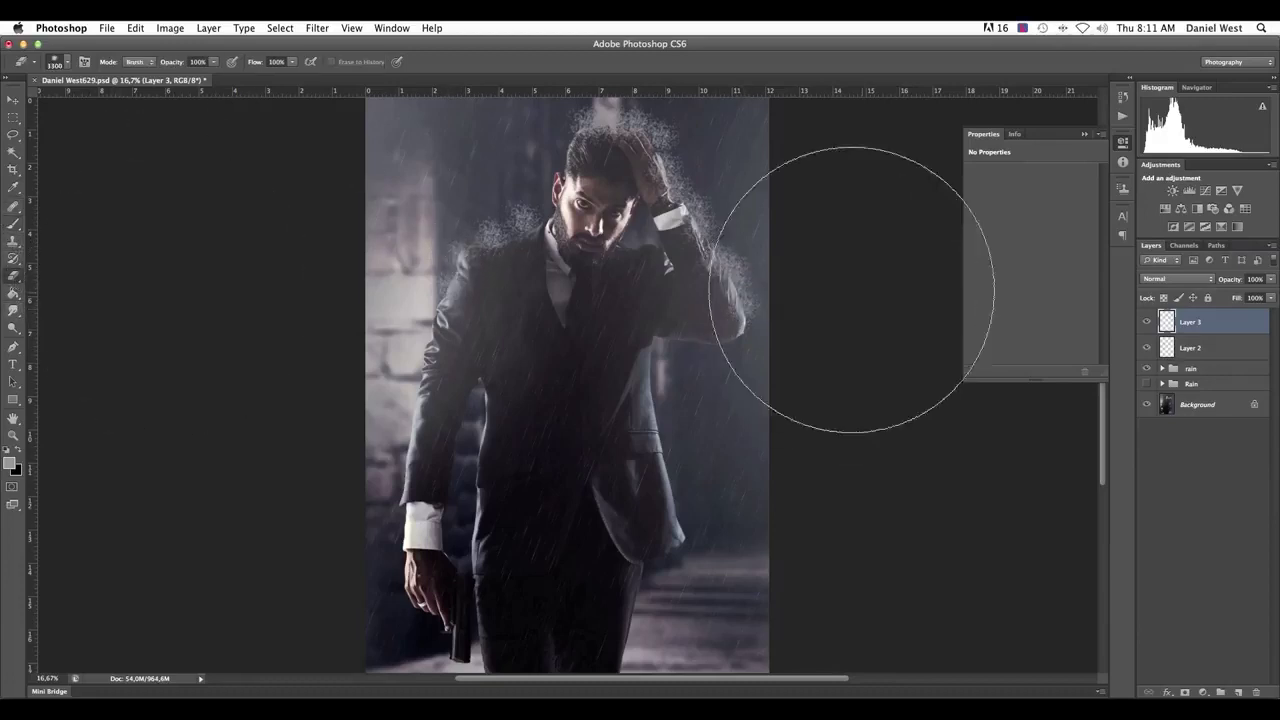
key("bracketleft")
key("bracketleft")
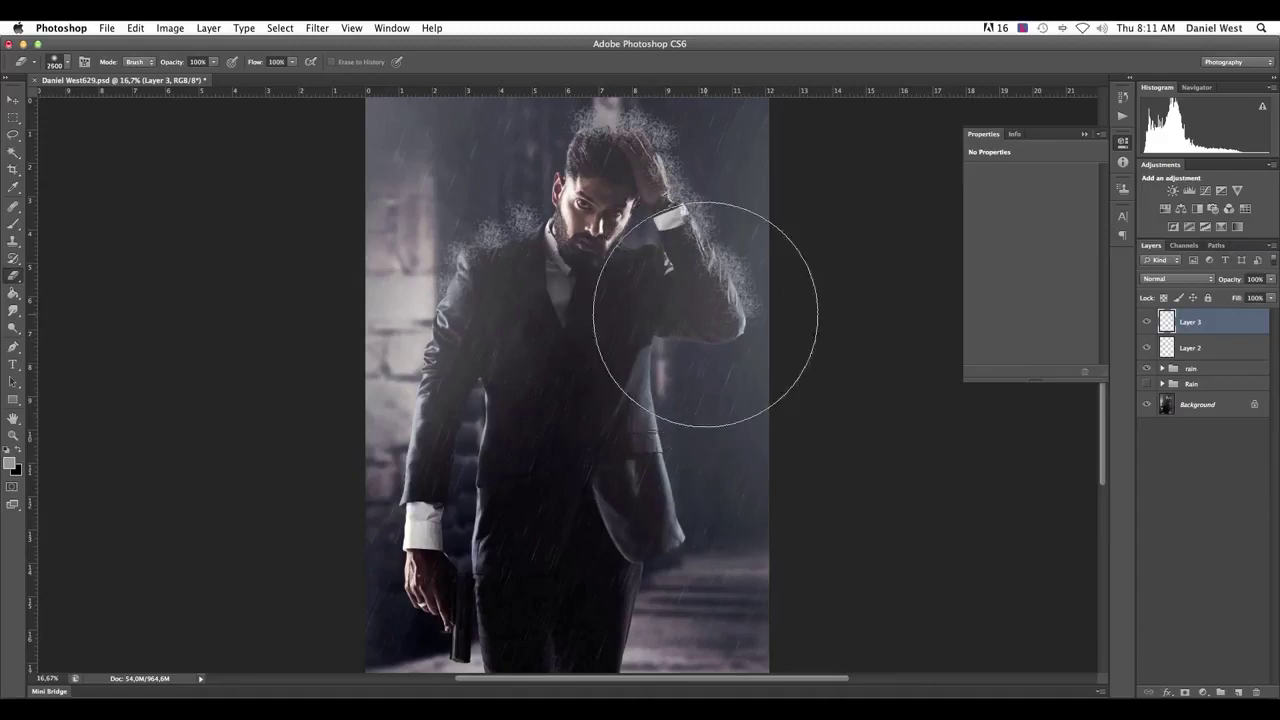
key("bracketleft")
key("bracketleft")
key("bracketleft")
key("bracketleft")
key("bracketleft")
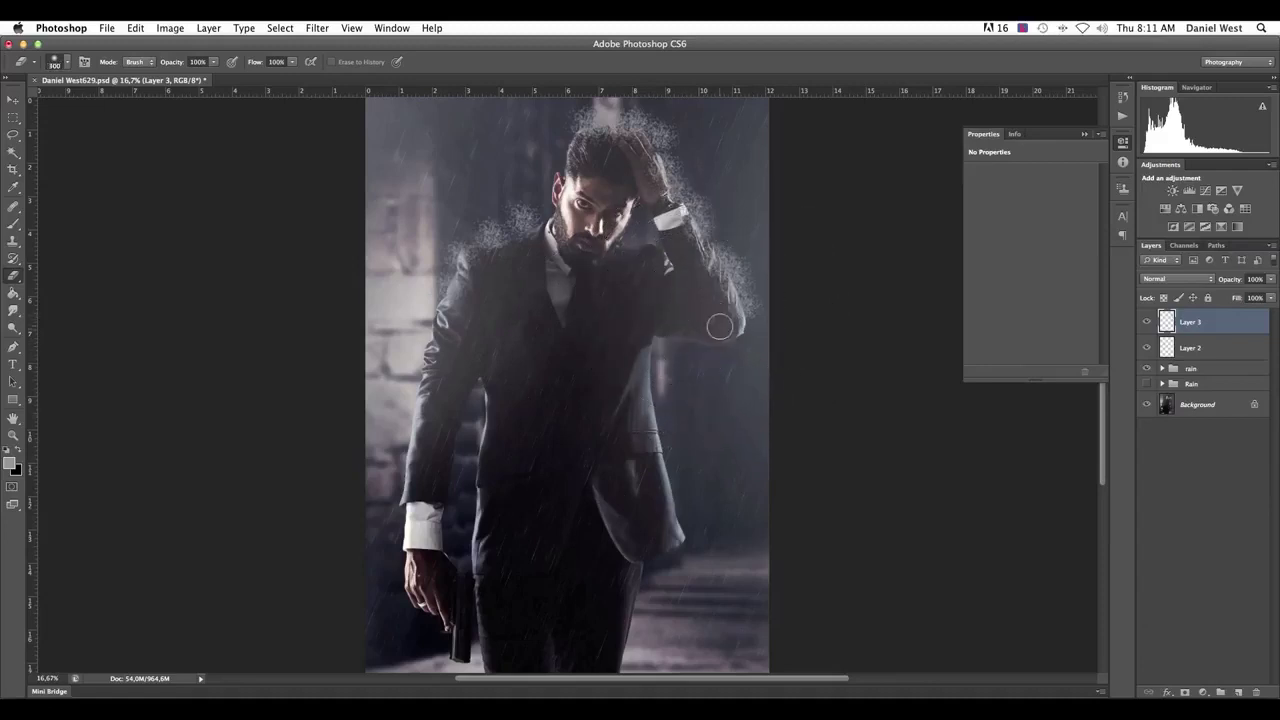
right_click(720, 316)
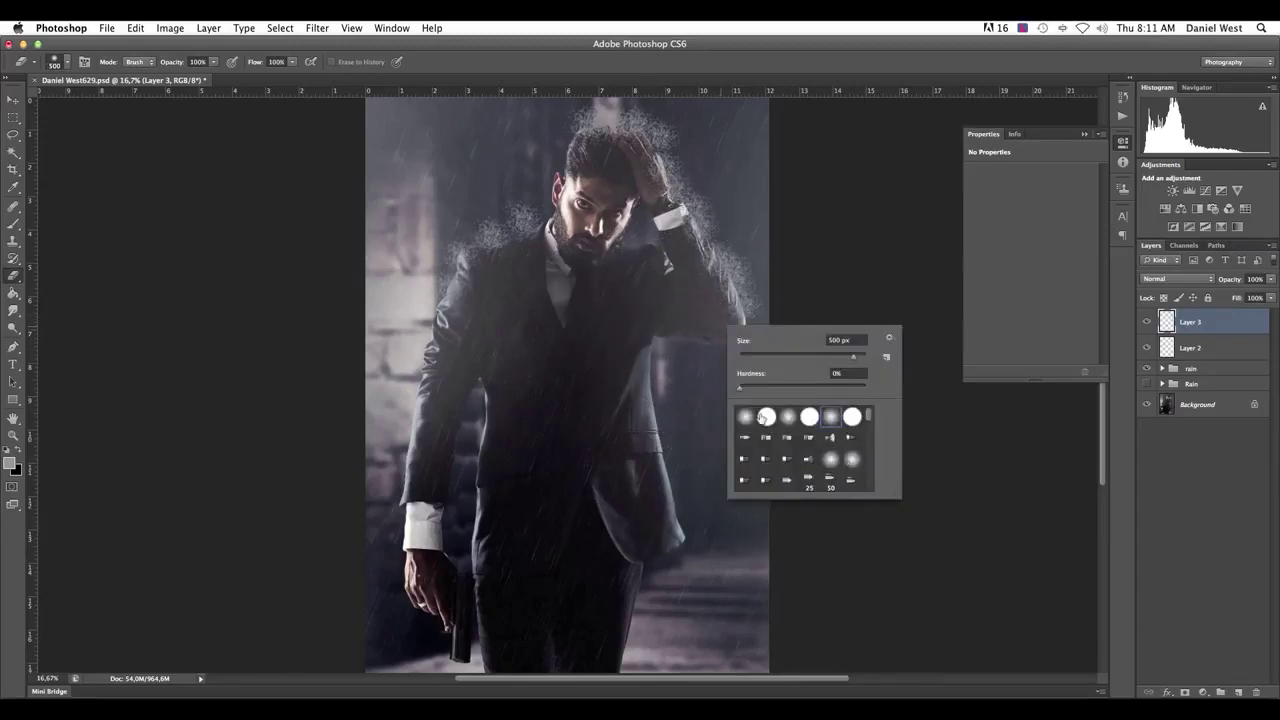
left_click(700, 277)
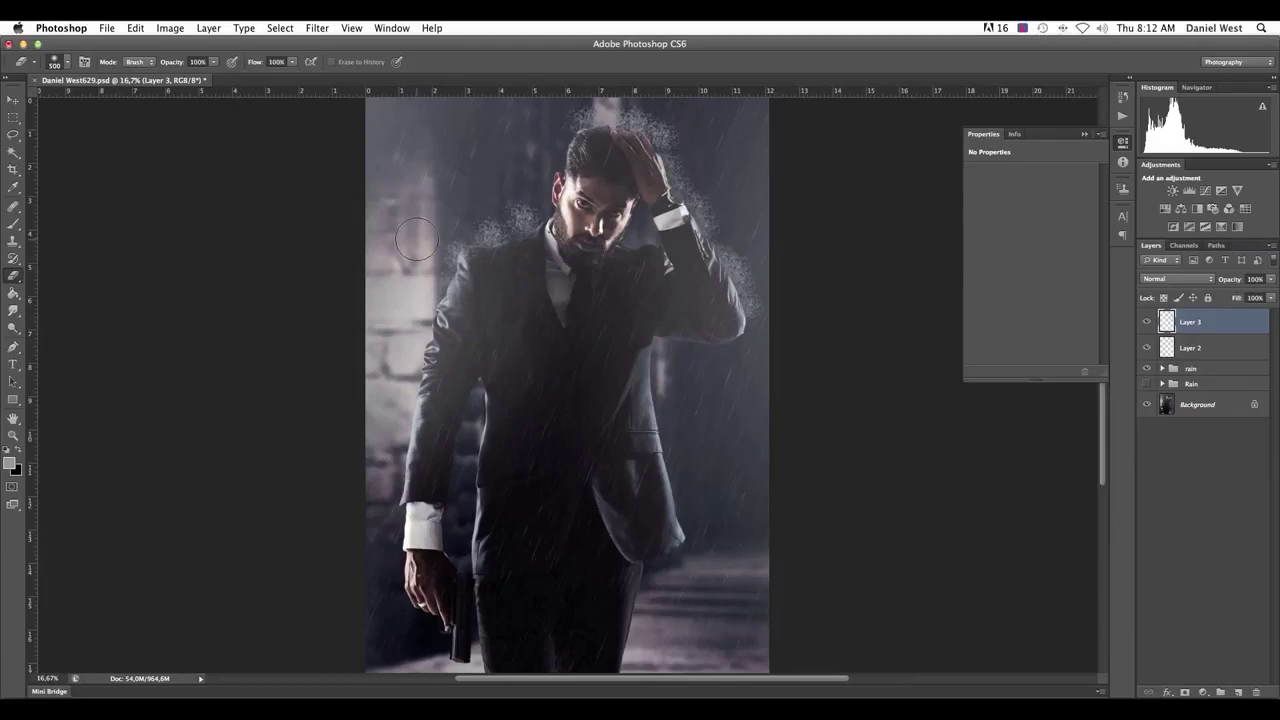
right_click(551, 243)
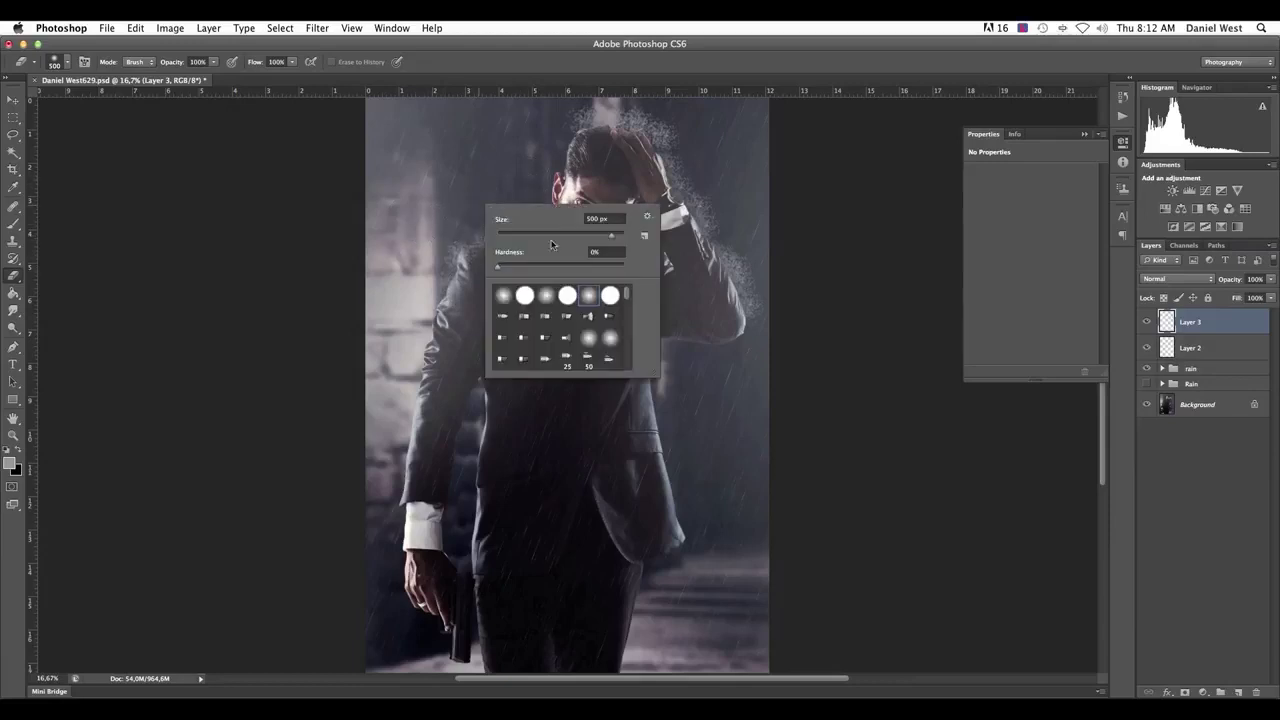
left_click_drag(615, 237, 626, 237)
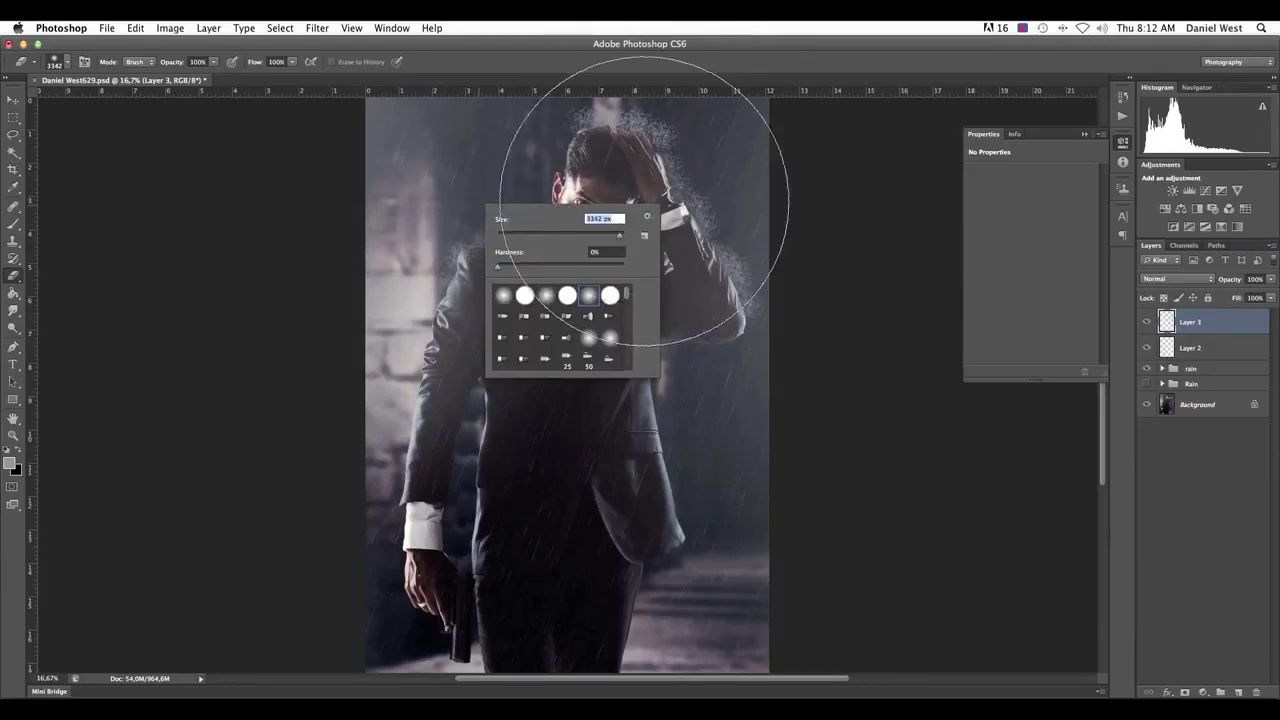
left_click_drag(617, 237, 610, 237)
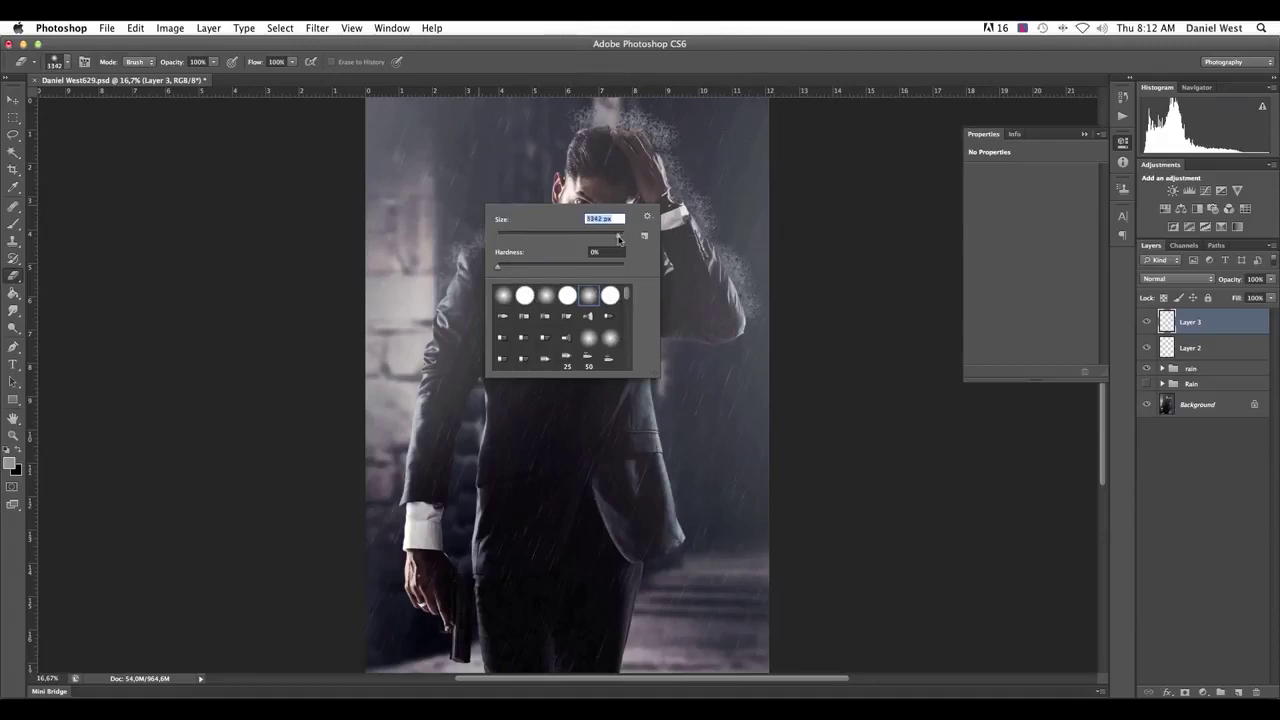
left_click_drag(612, 240, 625, 237)
key("Return")
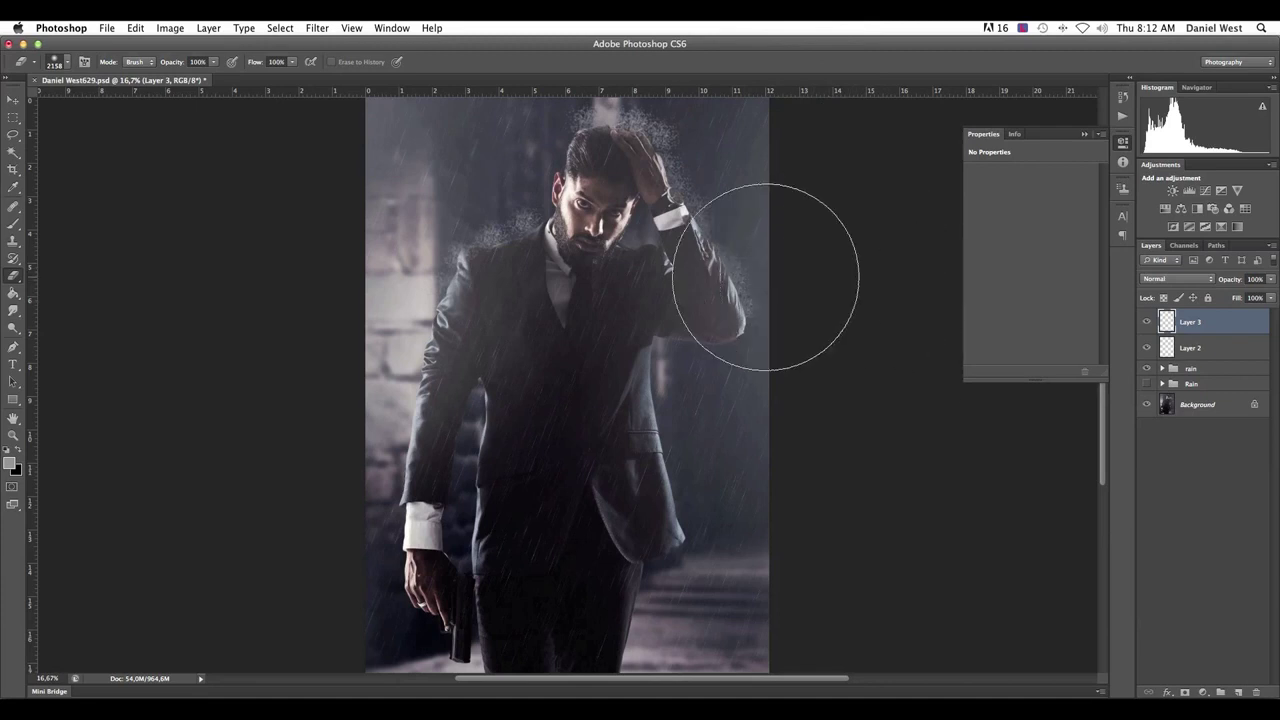
Shrink the eraser and erase the white spray halo above the man's hair
key("bracketleft")
key("bracketleft")
key("bracketleft")
key("bracketleft")
key("bracketleft")
key("bracketleft")
key("bracketleft")
key("bracketleft")
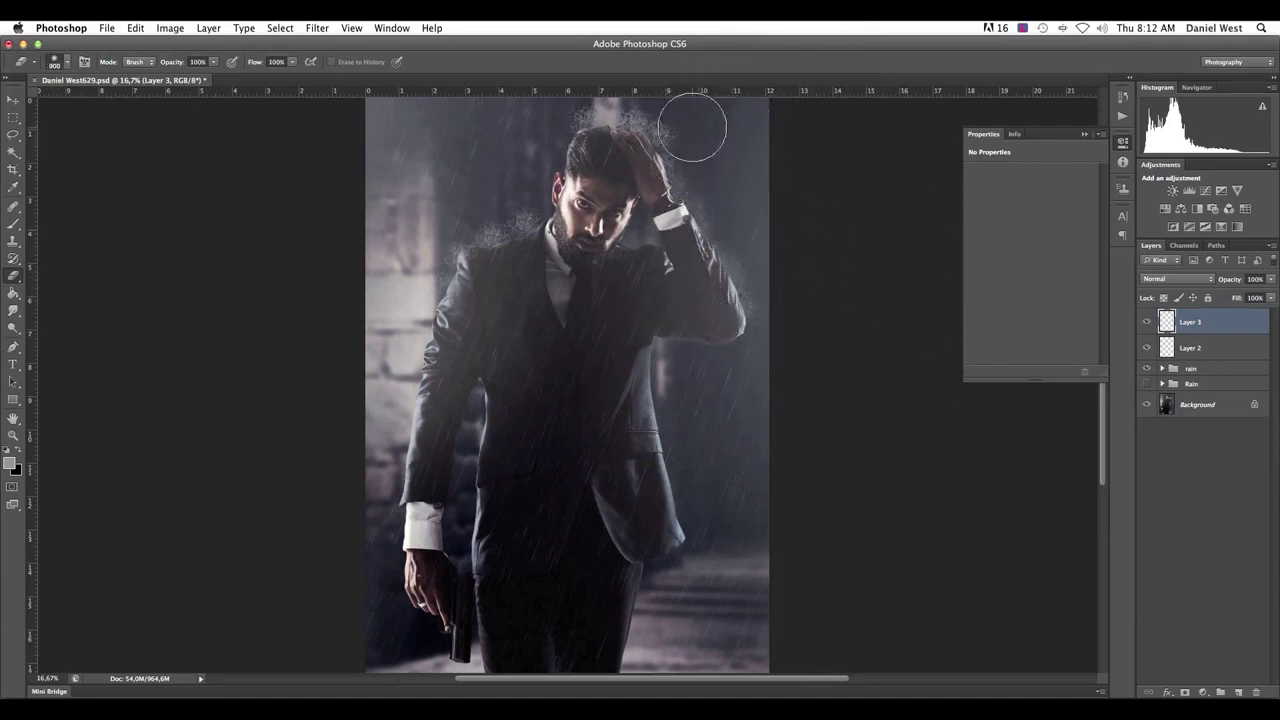
key("bracketleft")
key("bracketleft")
key("bracketleft")
mouse_move(596, 88)
left_mouse_down()
mouse_move(549, 100)
mouse_move(643, 91)
left_mouse_up()
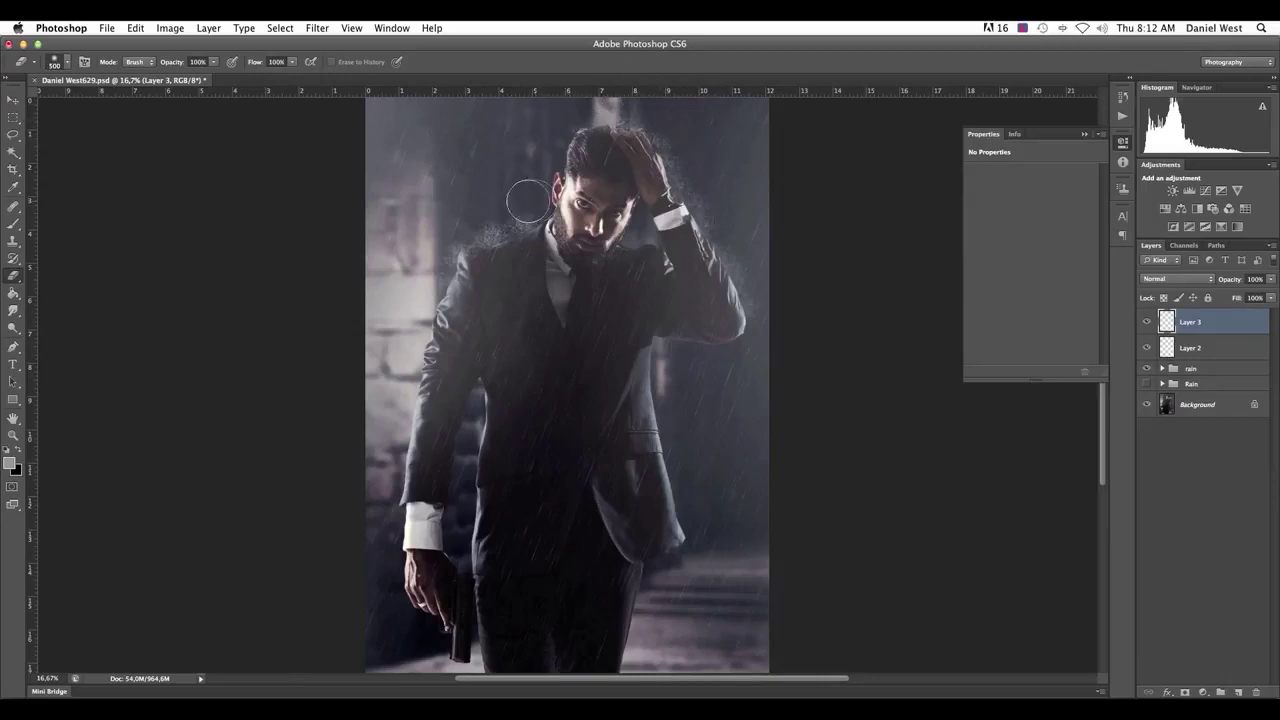
left_click(1271, 280)
Lower Layer 3's opacity, check the whole image, and collapse the floating Properties panel
left_click_drag(1270, 297, 1232, 296)
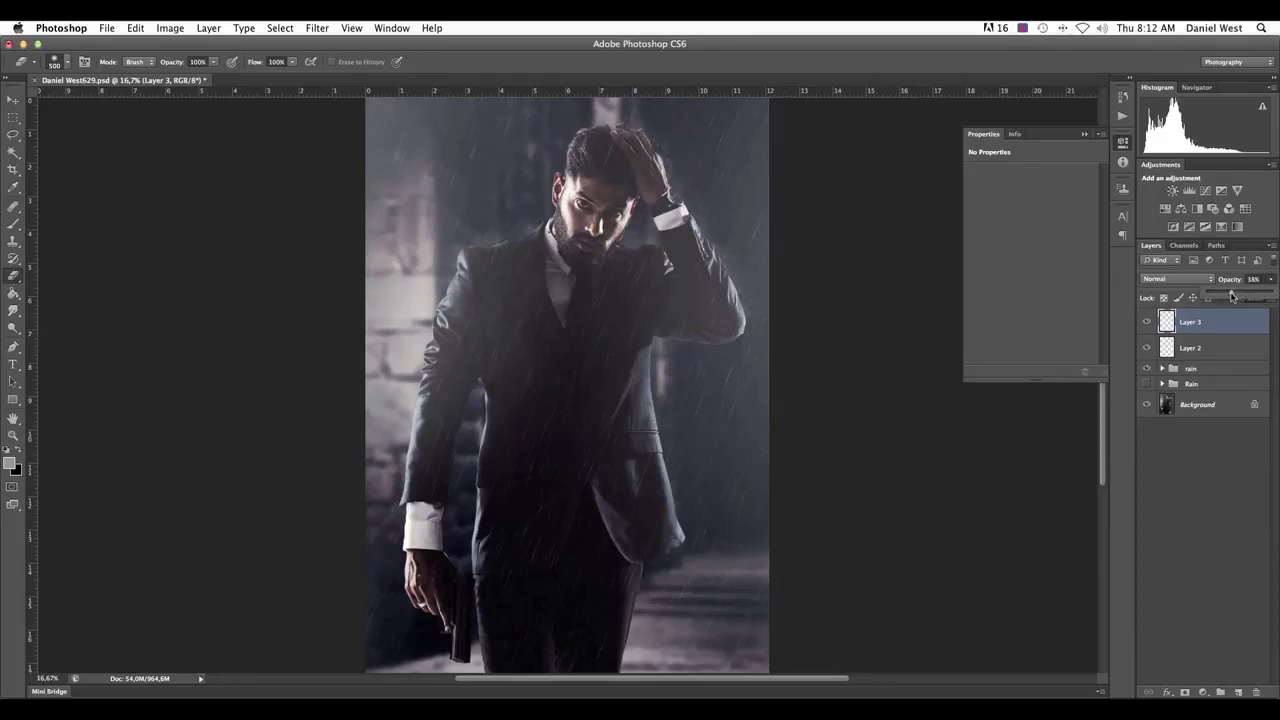
key("super+minus")
key("super+minus")
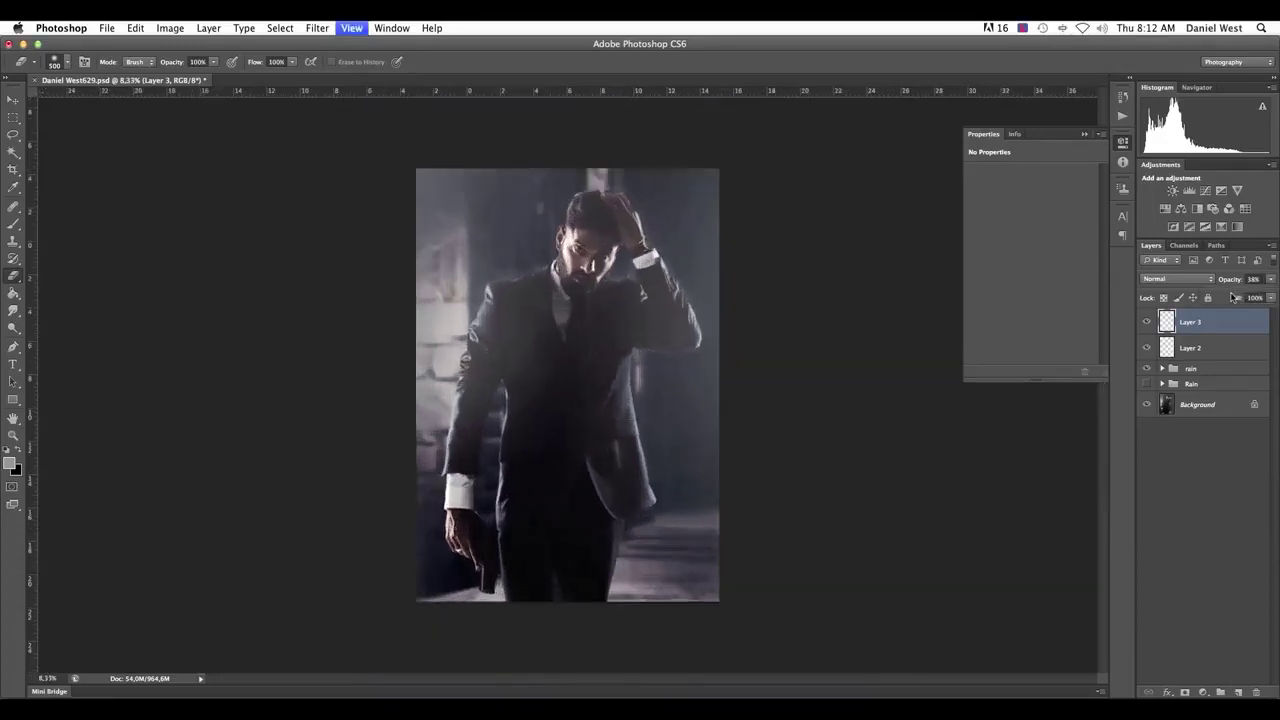
key("super+plus")
left_click(1084, 133)
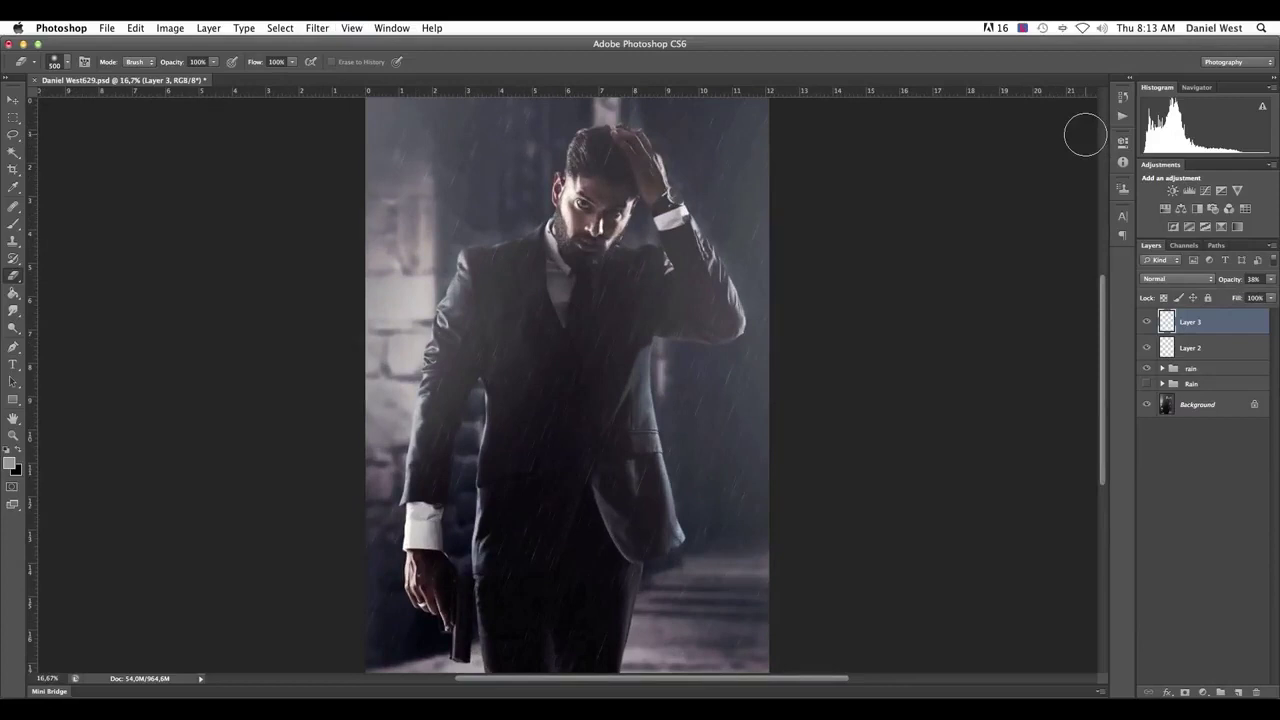